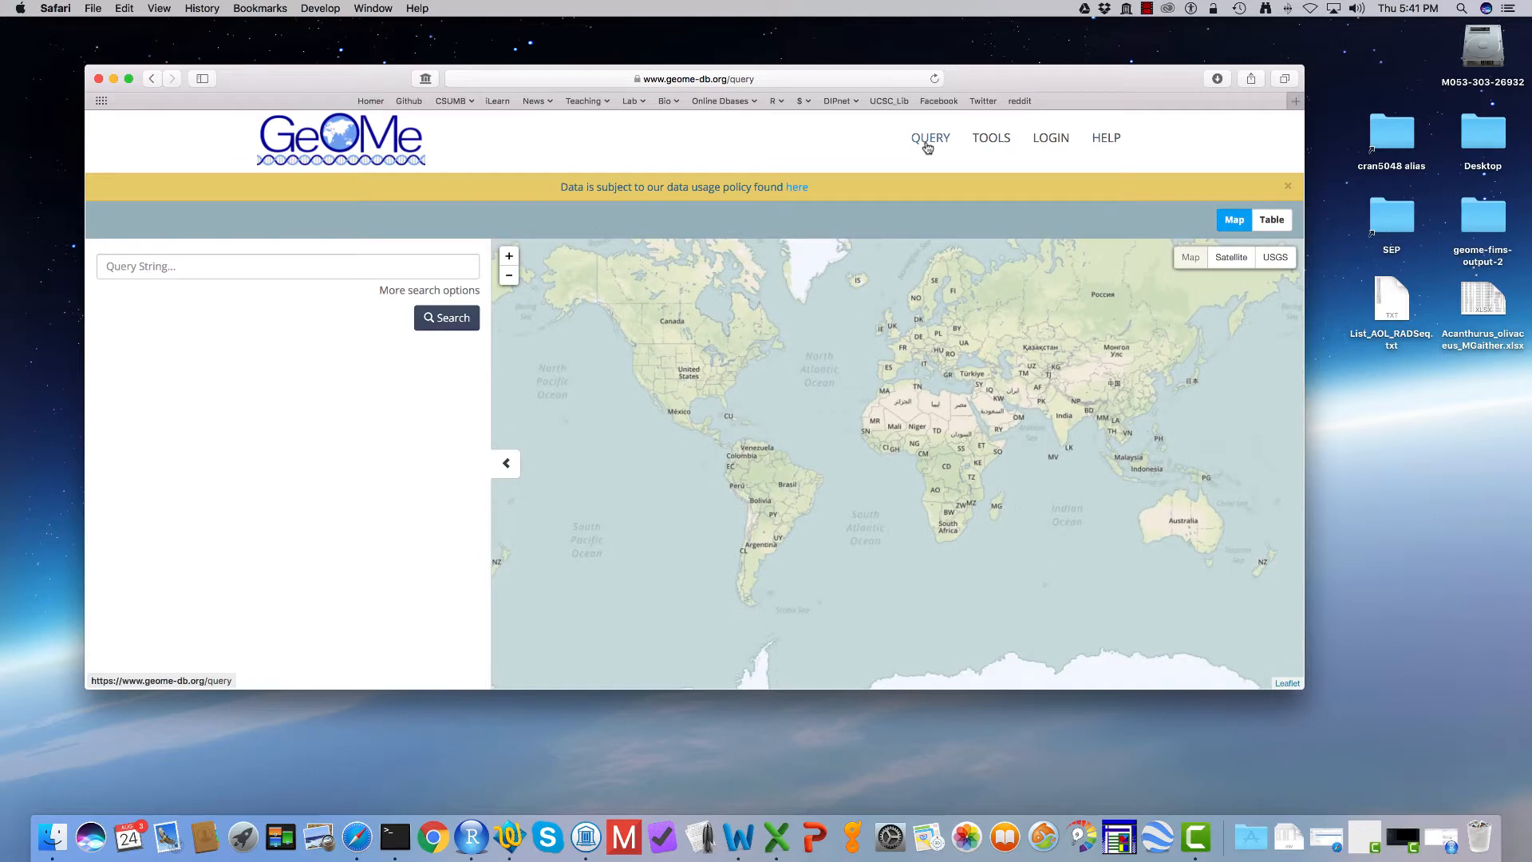
Step: Expand the search options and search for samples with genus Acanthurus and species olivaceus
left_click(414, 291)
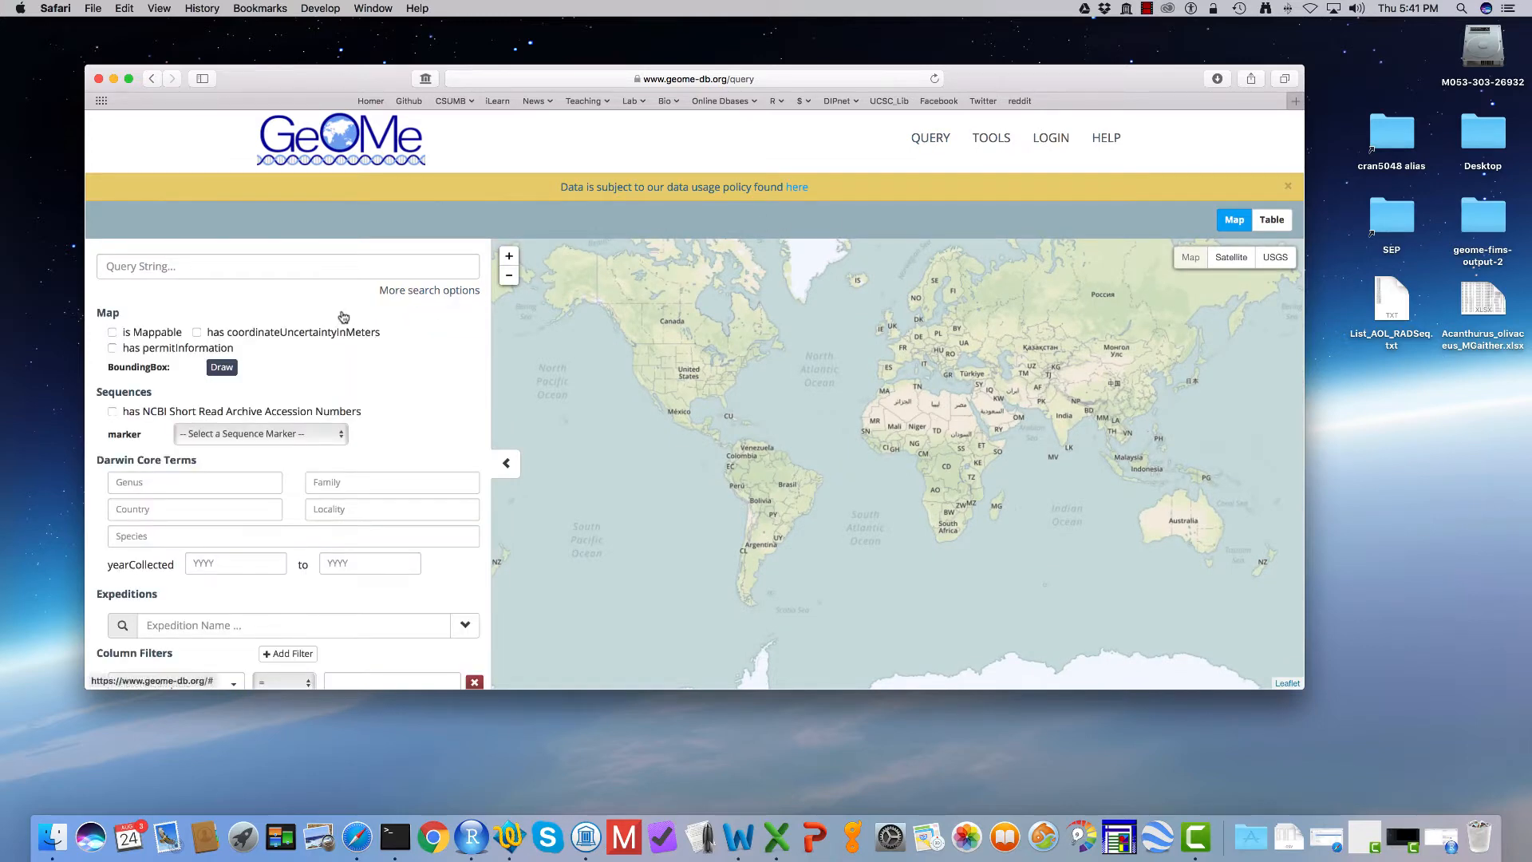
scroll(347, 315, "down", 2)
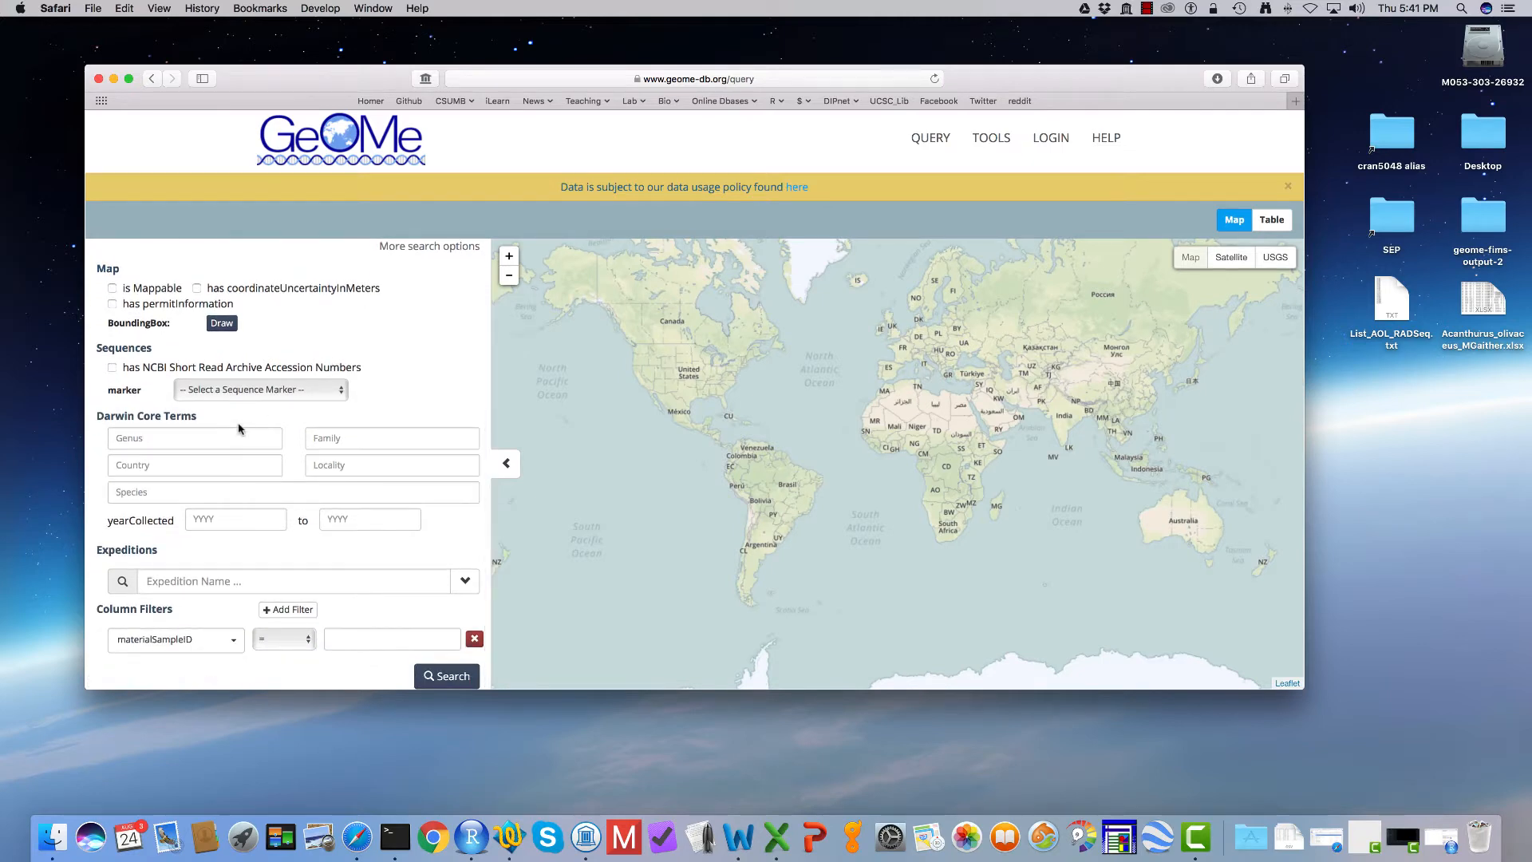
left_click(205, 438)
type("Aca")
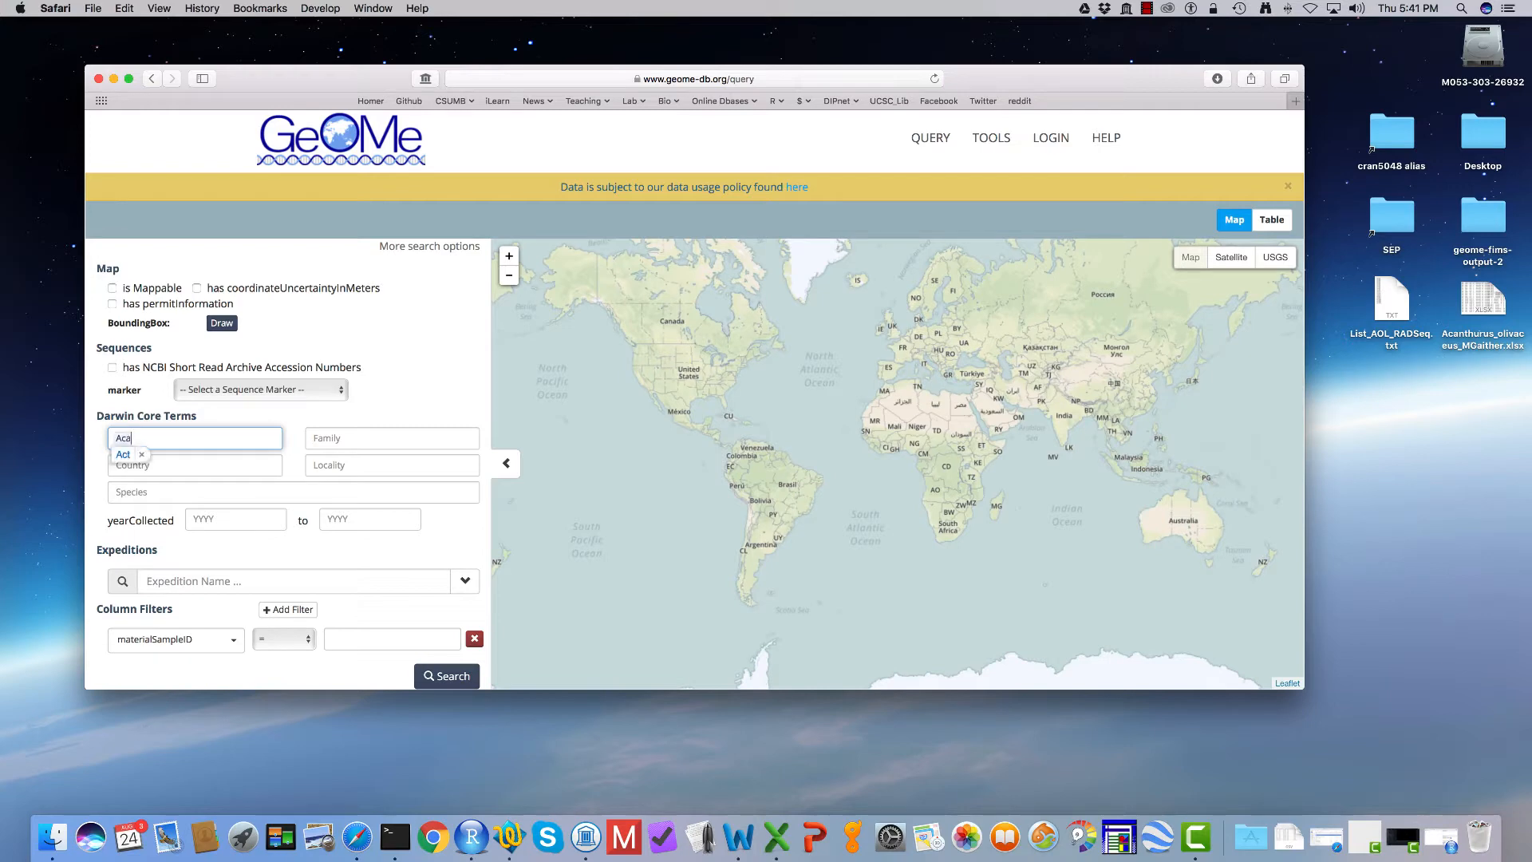
type("nthurus")
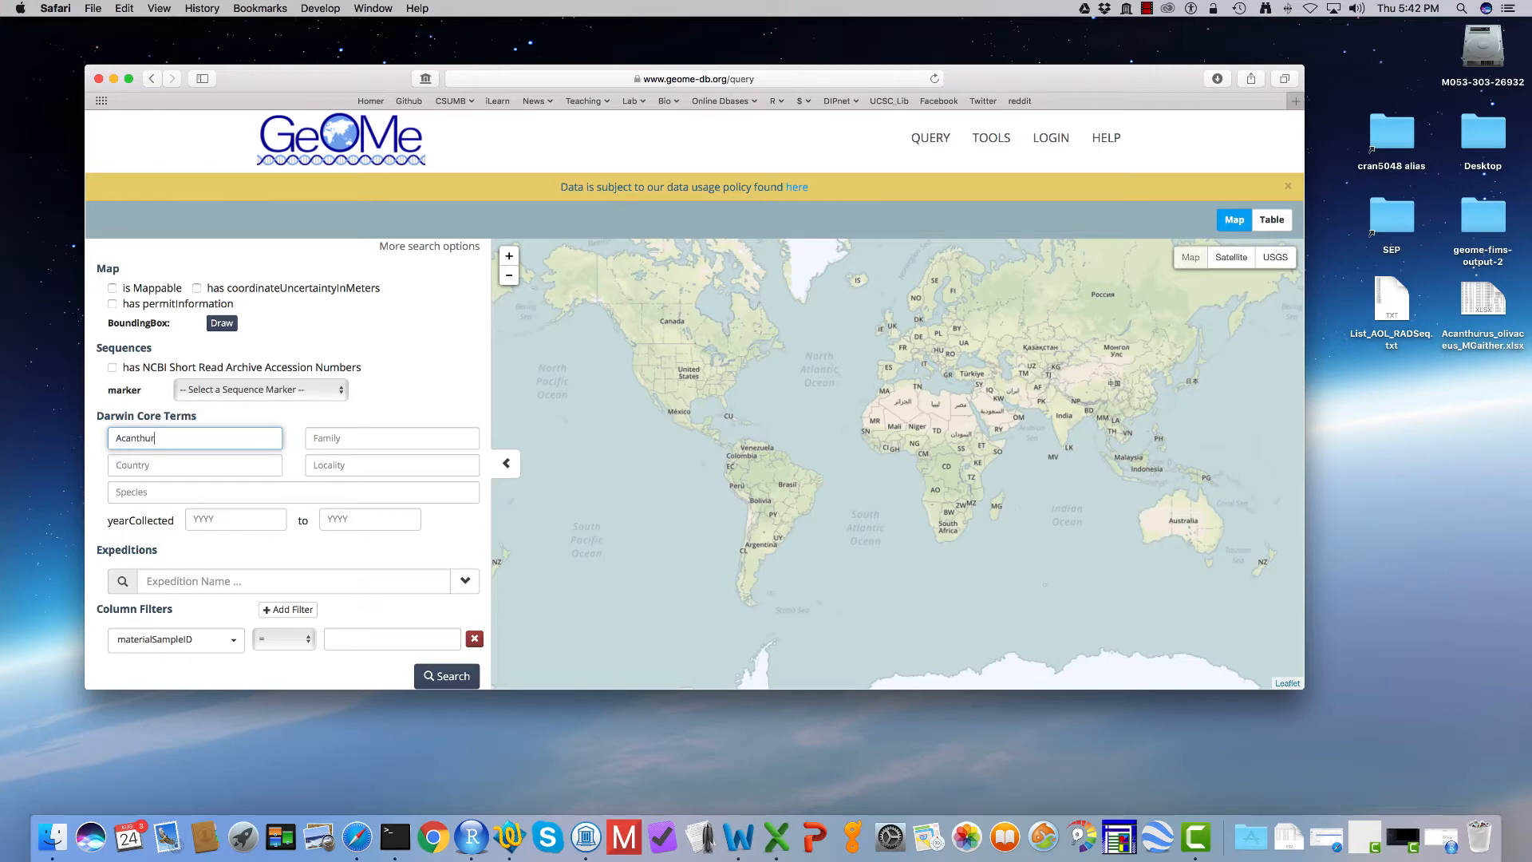
left_click(199, 493)
type("olivaceus")
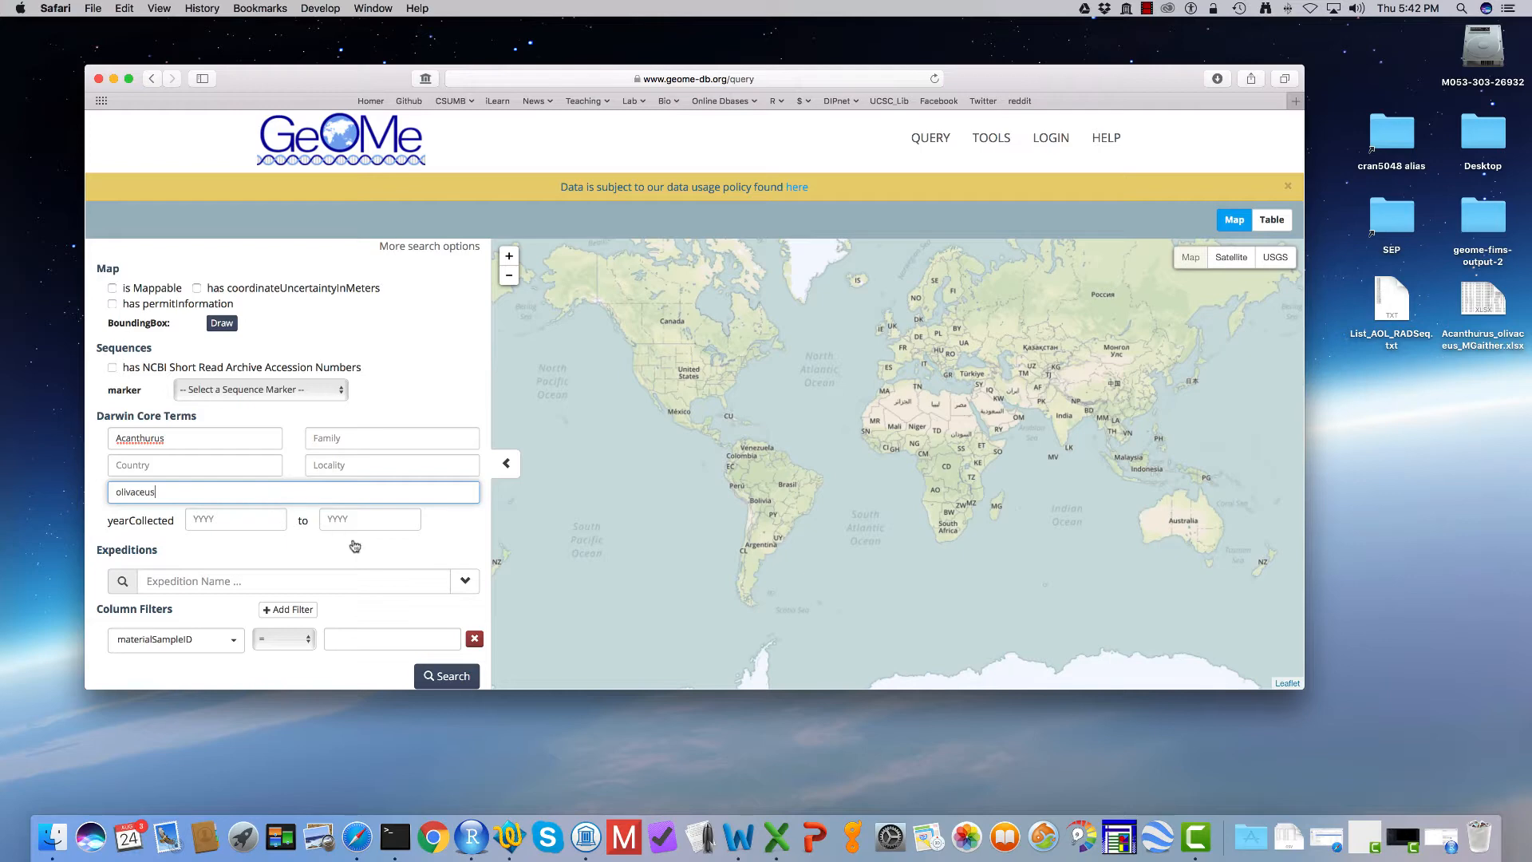
left_click(444, 676)
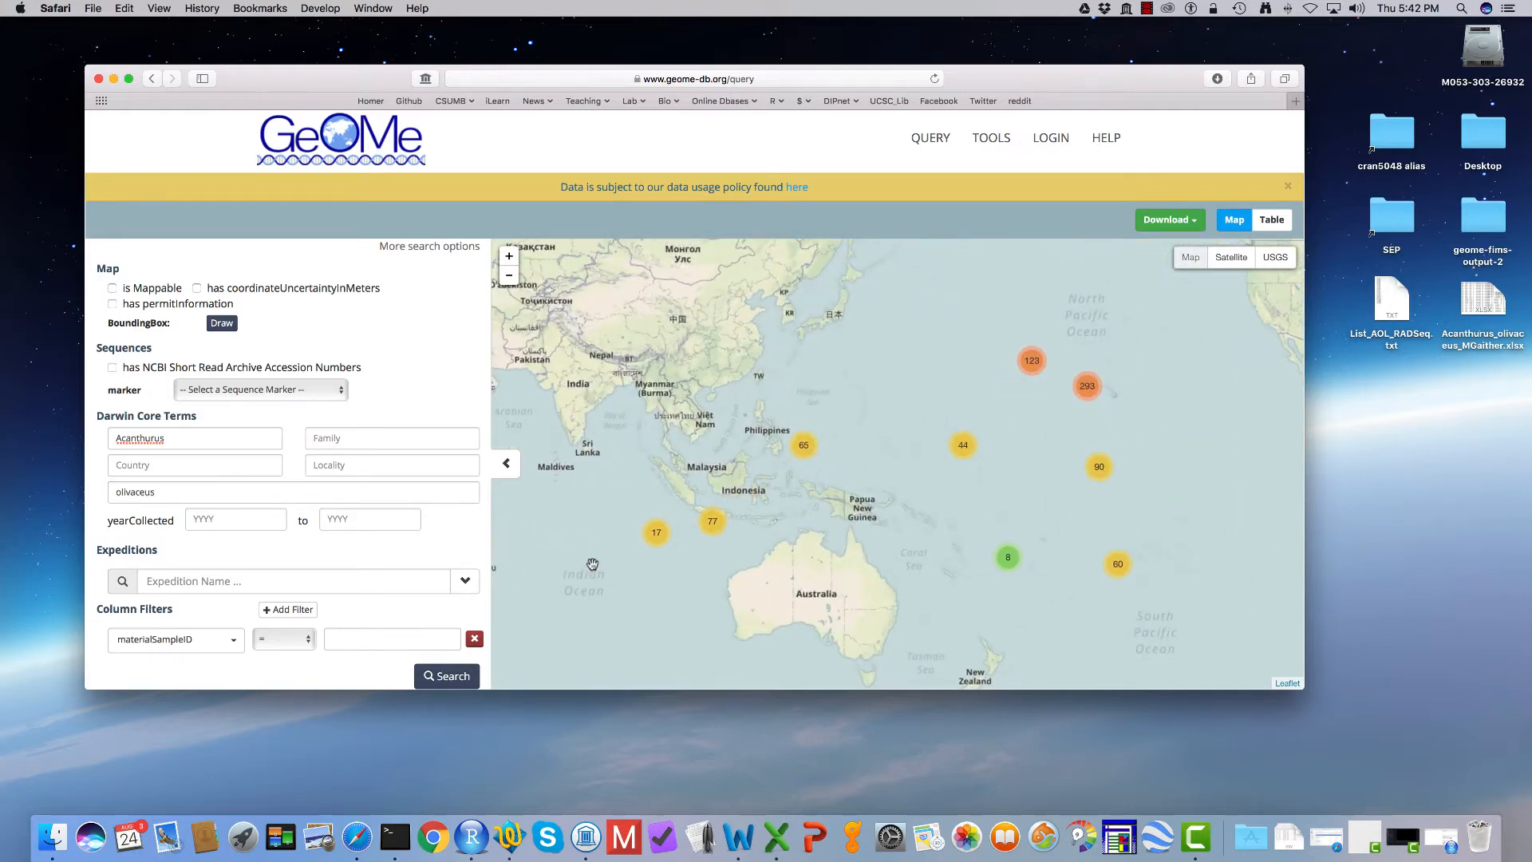
Step: Examine how the Acanthurus olivaceus samples are distributed on the map across the Pacific, the Philippines and Indonesia
scroll(638, 533, "down", 2)
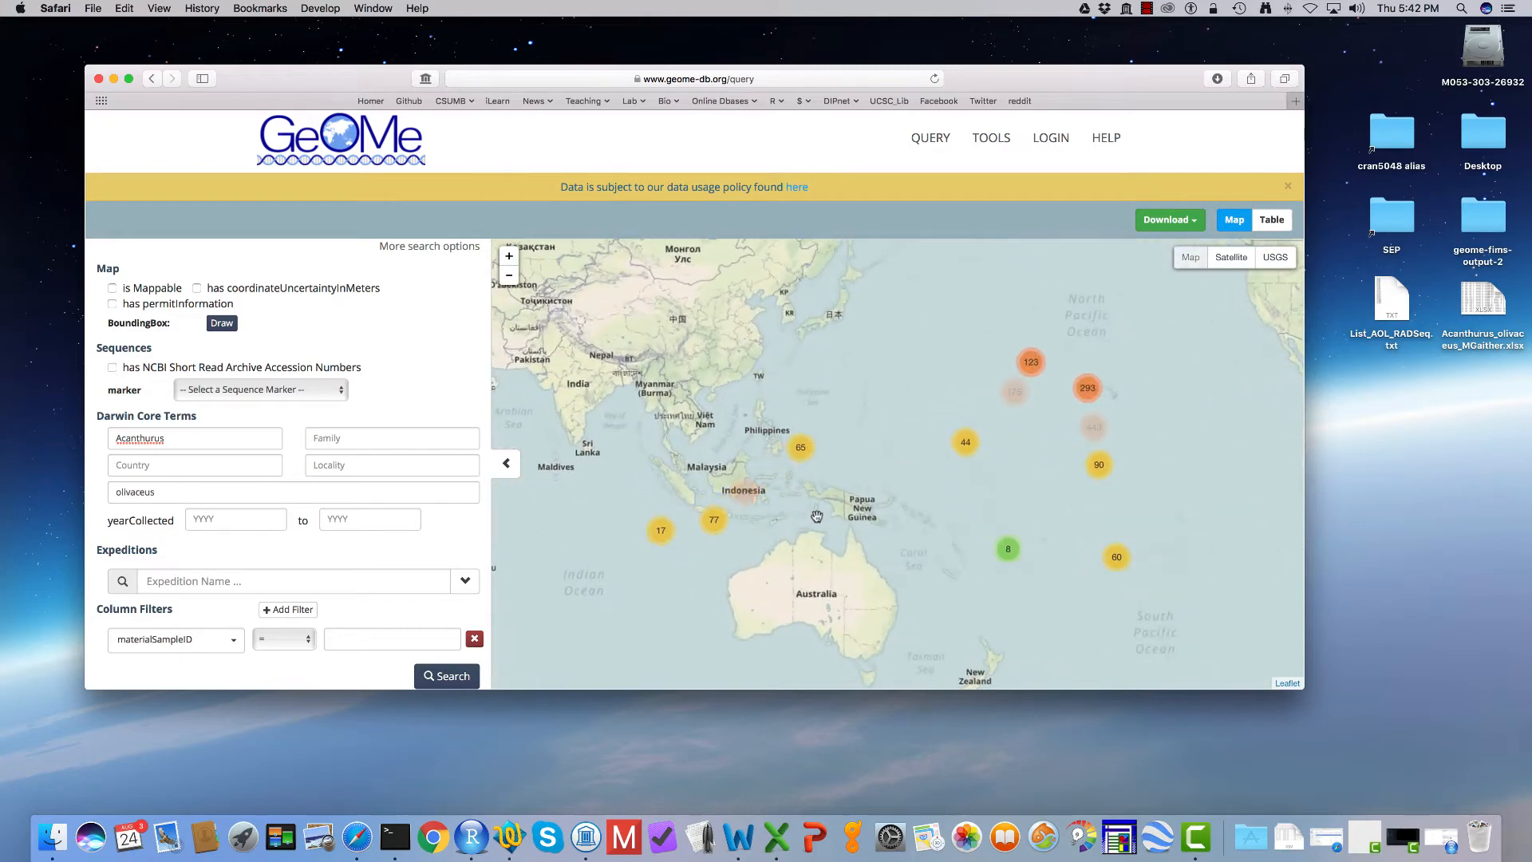
scroll(944, 525, "down", 2)
scroll(944, 525, "up", 3)
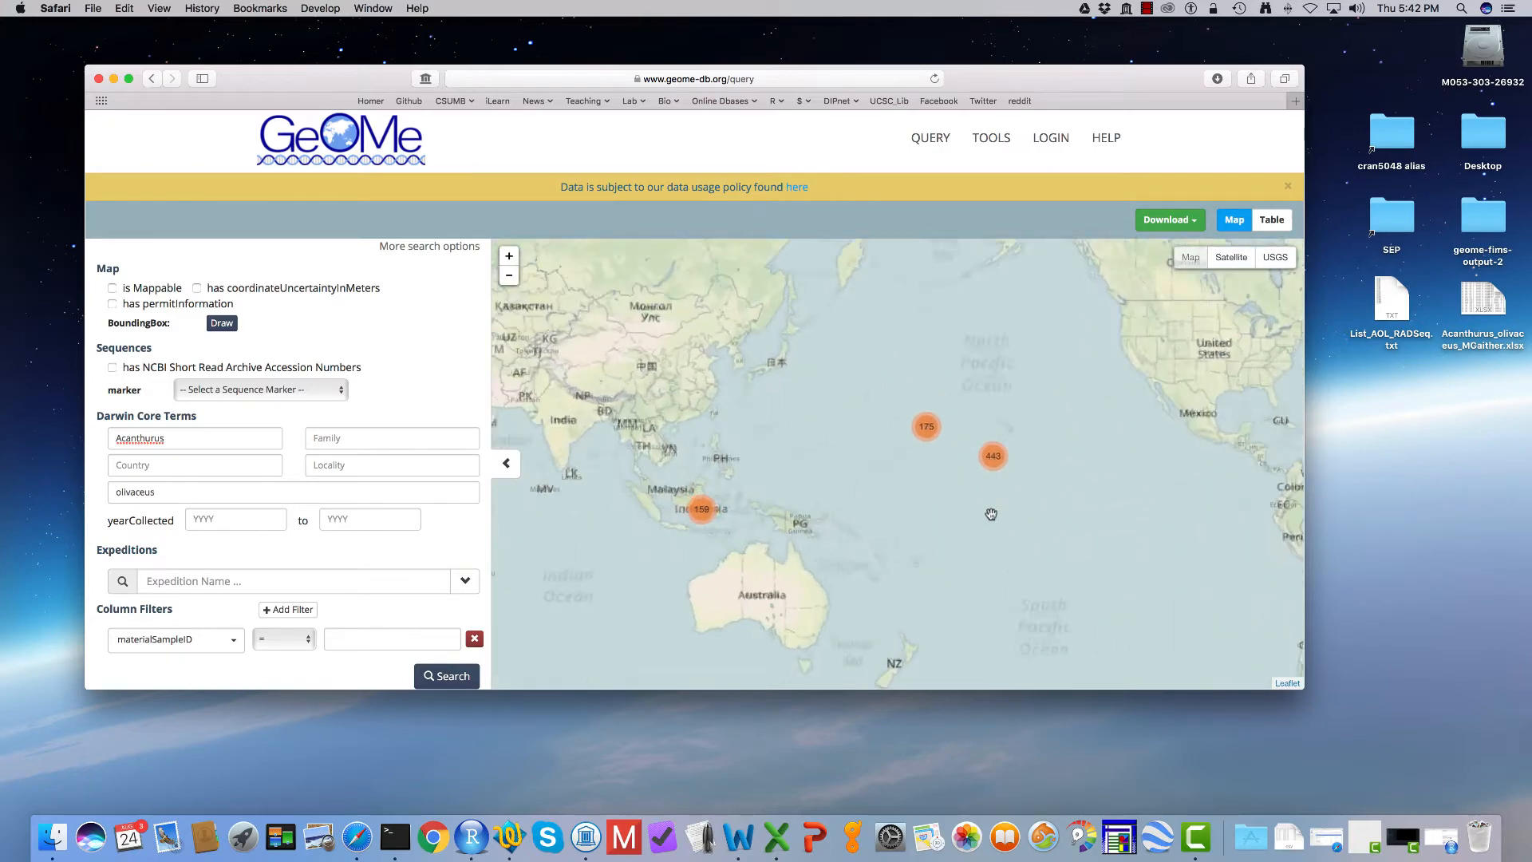
left_click_drag(917, 476, 837, 371)
scroll(900, 462, "up", 2)
scroll(838, 371, "down", 2)
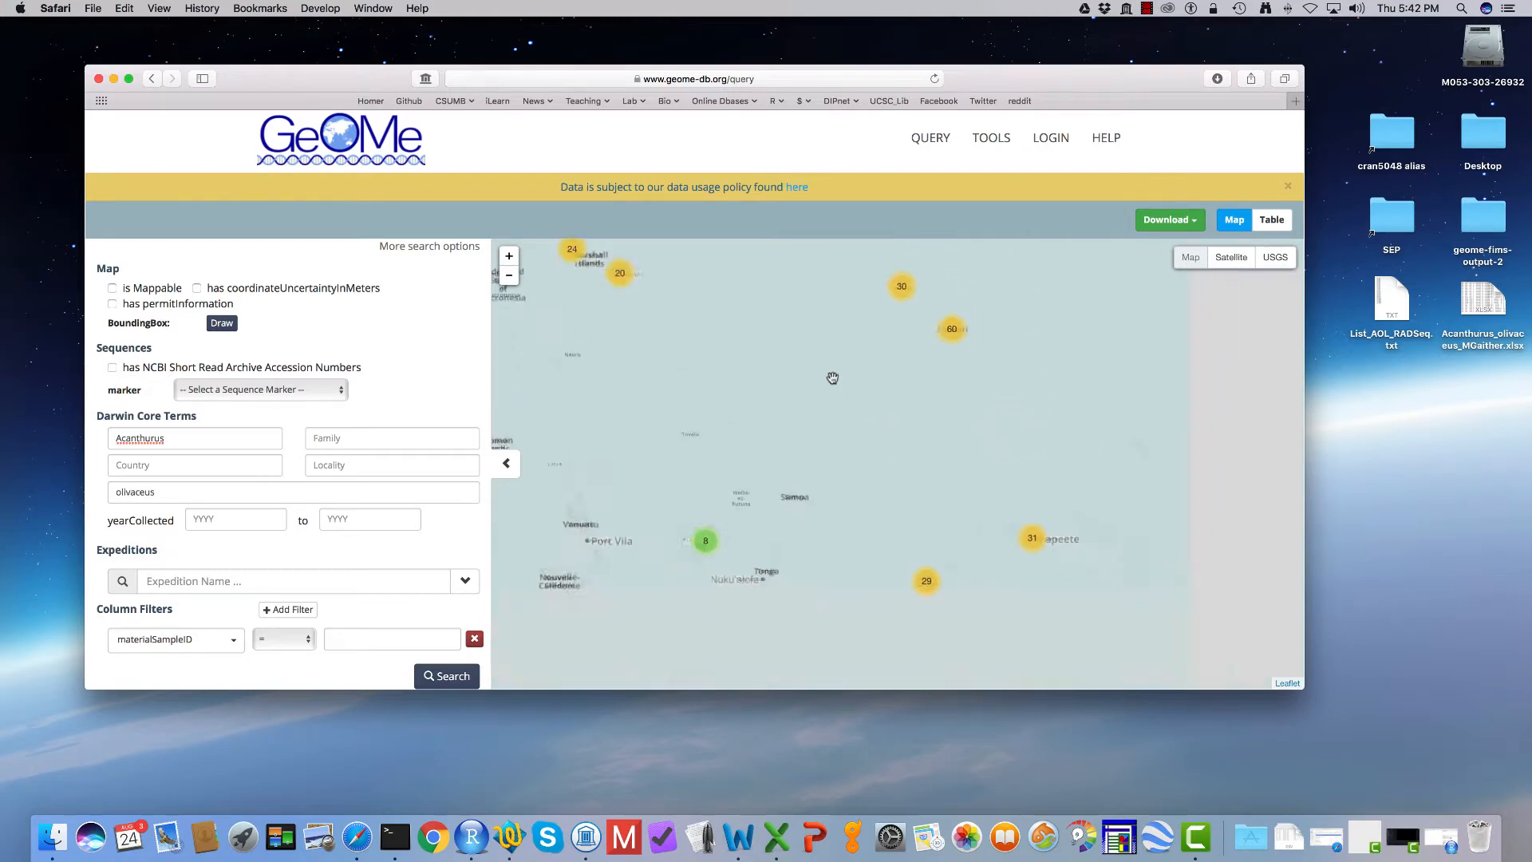
left_click_drag(722, 383, 838, 416)
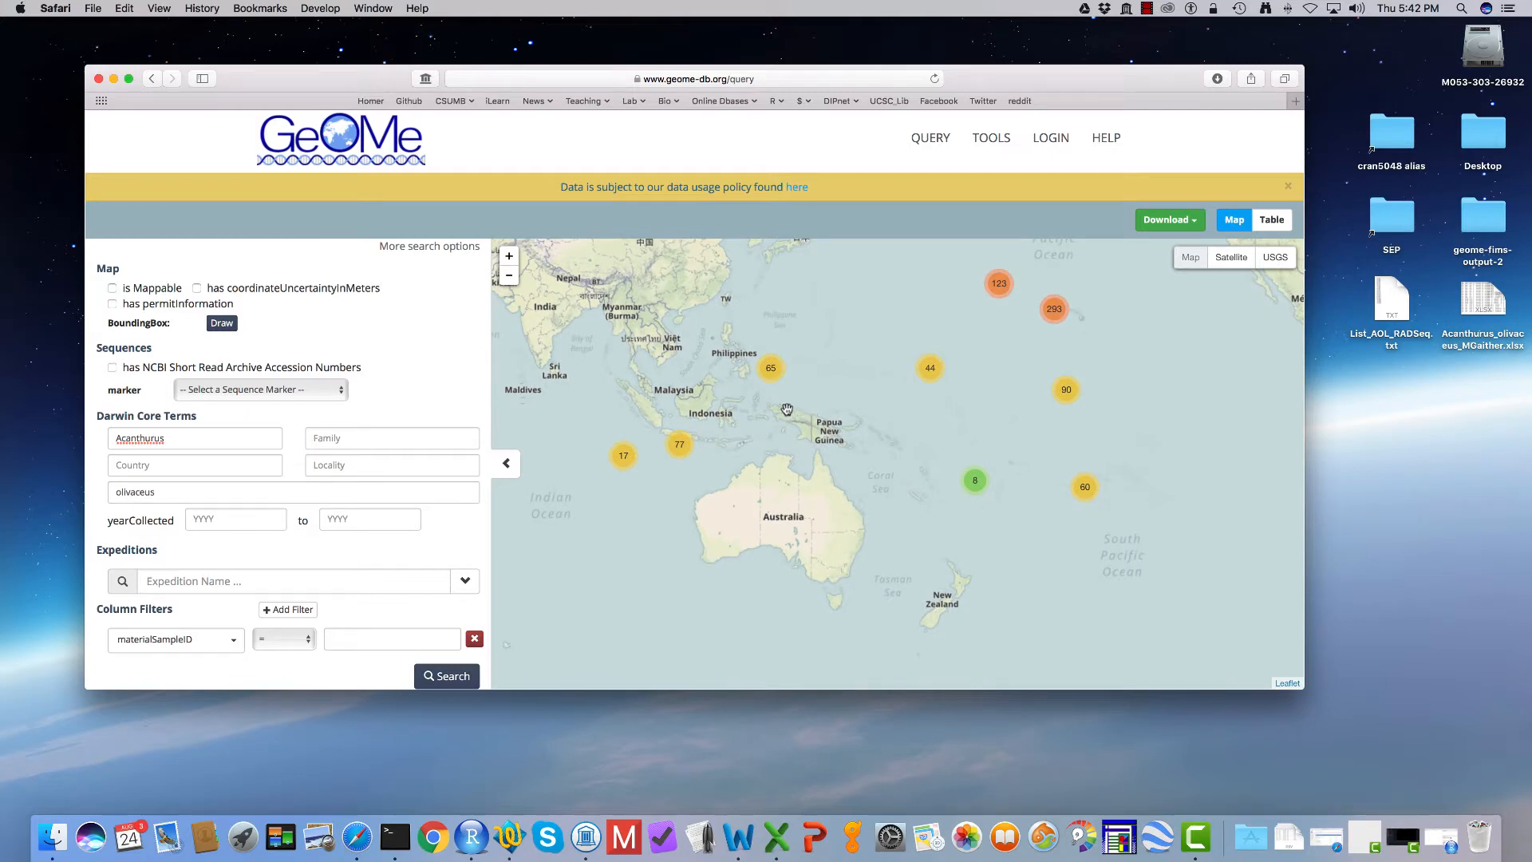
scroll(798, 414, "up", 2)
scroll(731, 408, "up", 1)
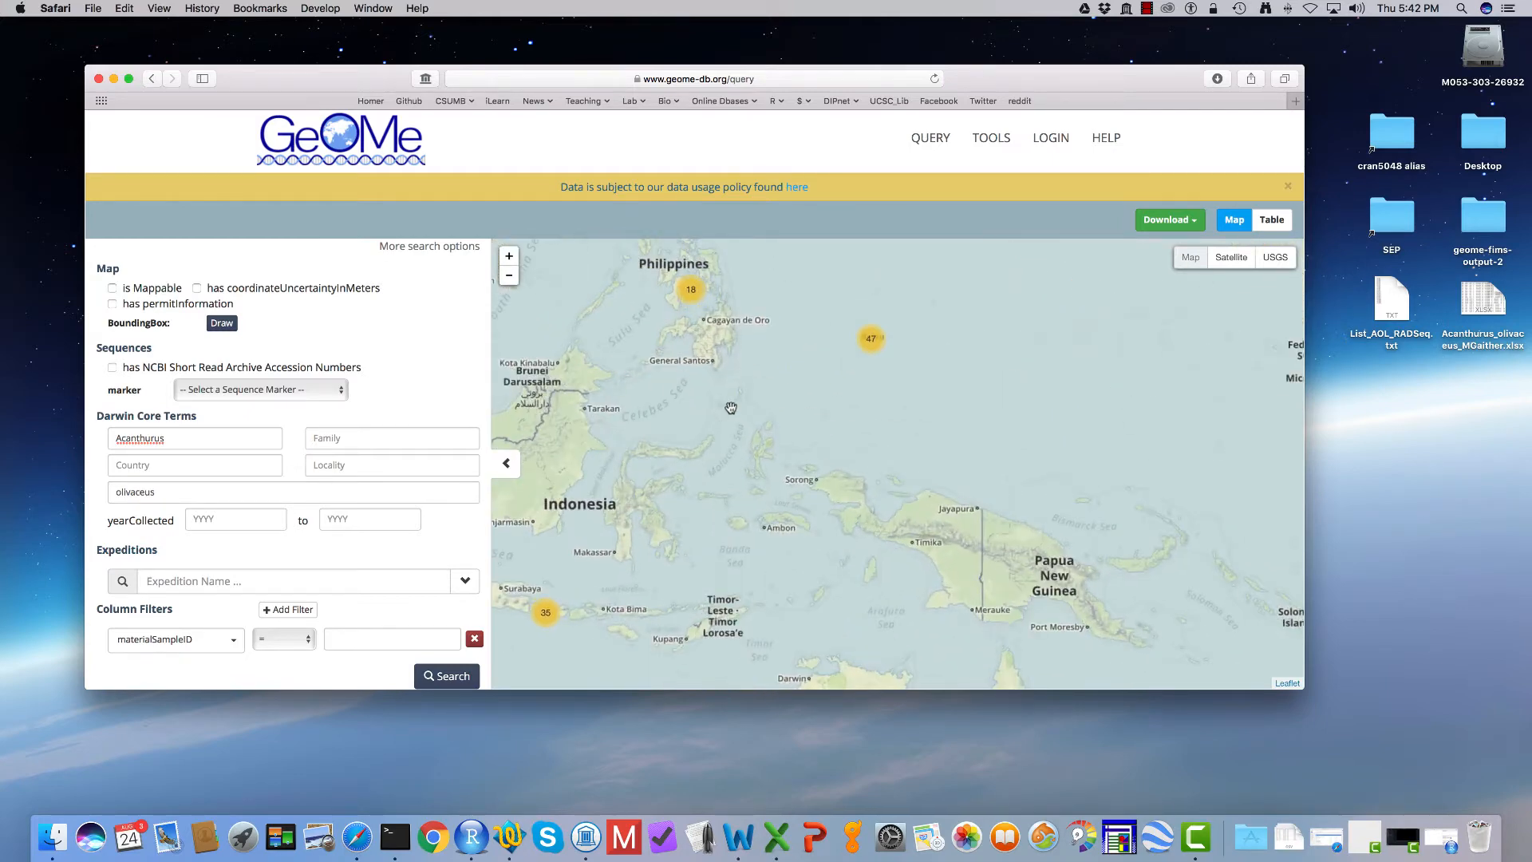
left_click_drag(716, 376, 826, 459)
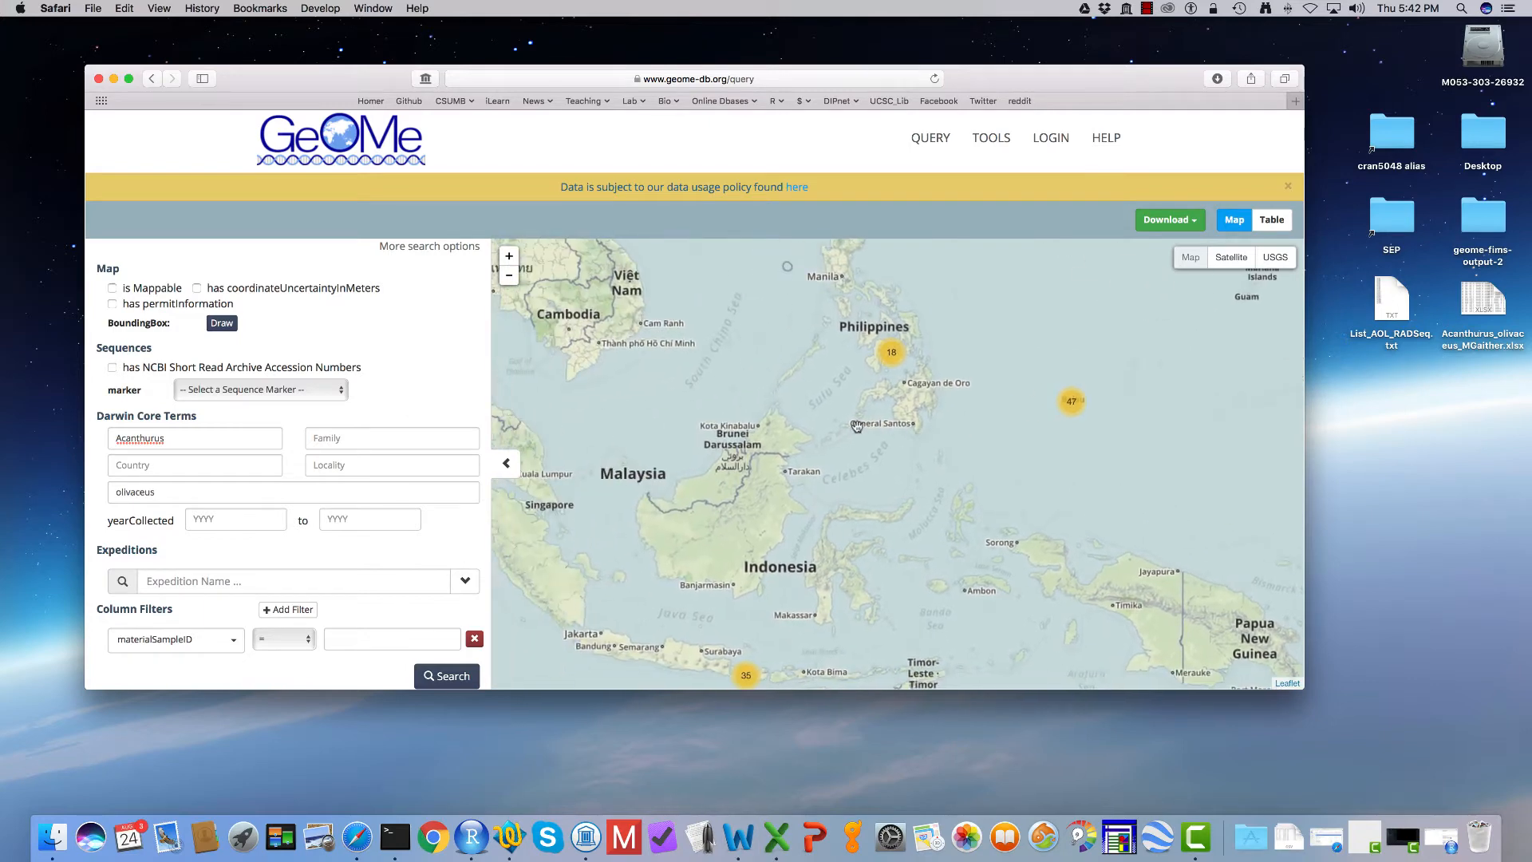
scroll(857, 426, "down", 1)
scroll(856, 425, "down", 1)
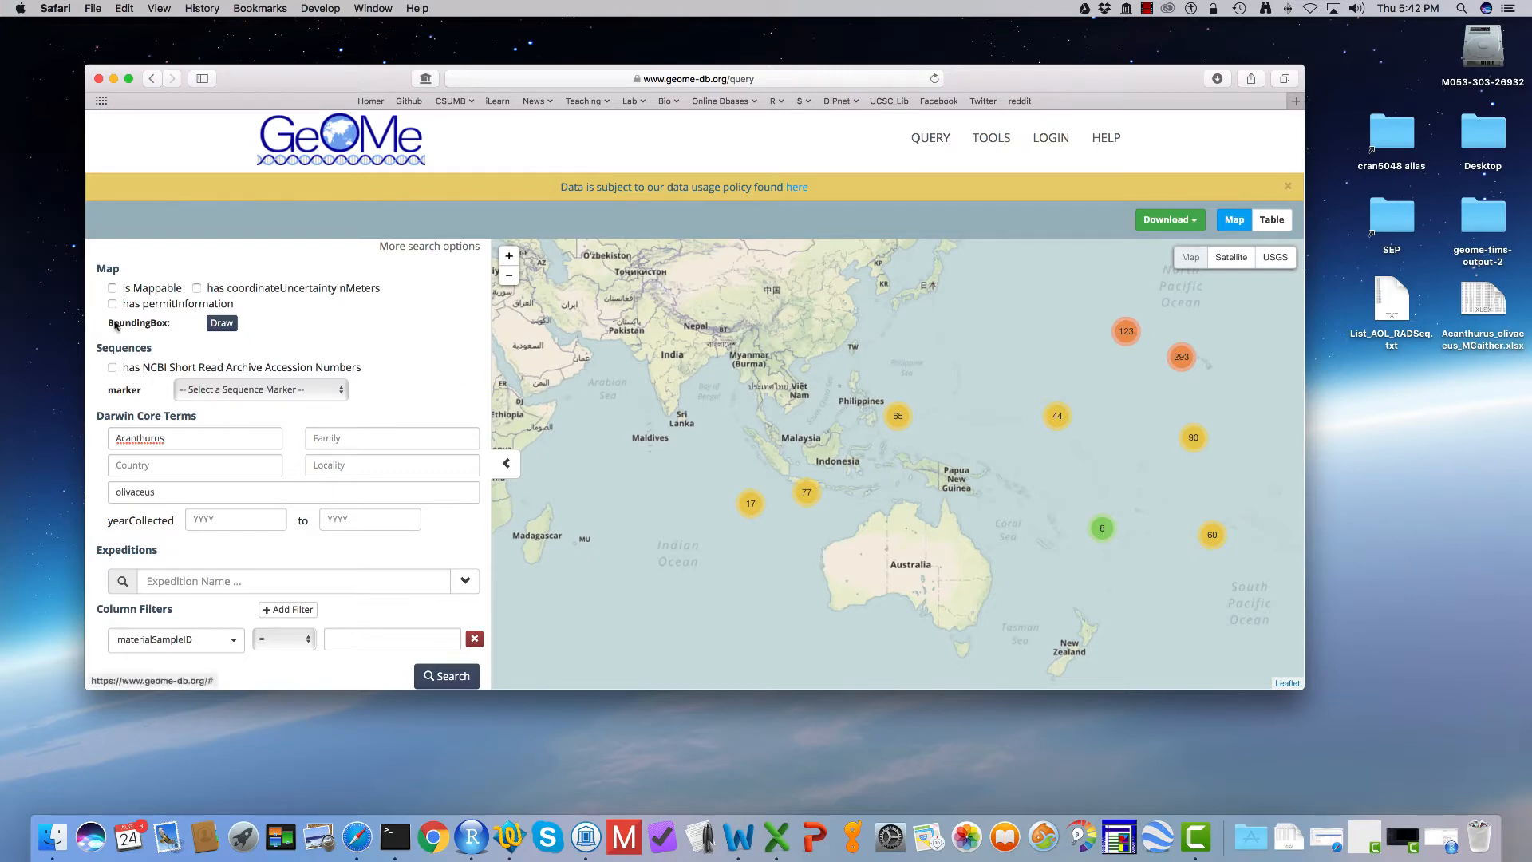
Step: Draw a bounding box around Southeast Asia, from about 17°S, 91°E to 19°N, 154°E, and rerun the search
left_click(226, 322)
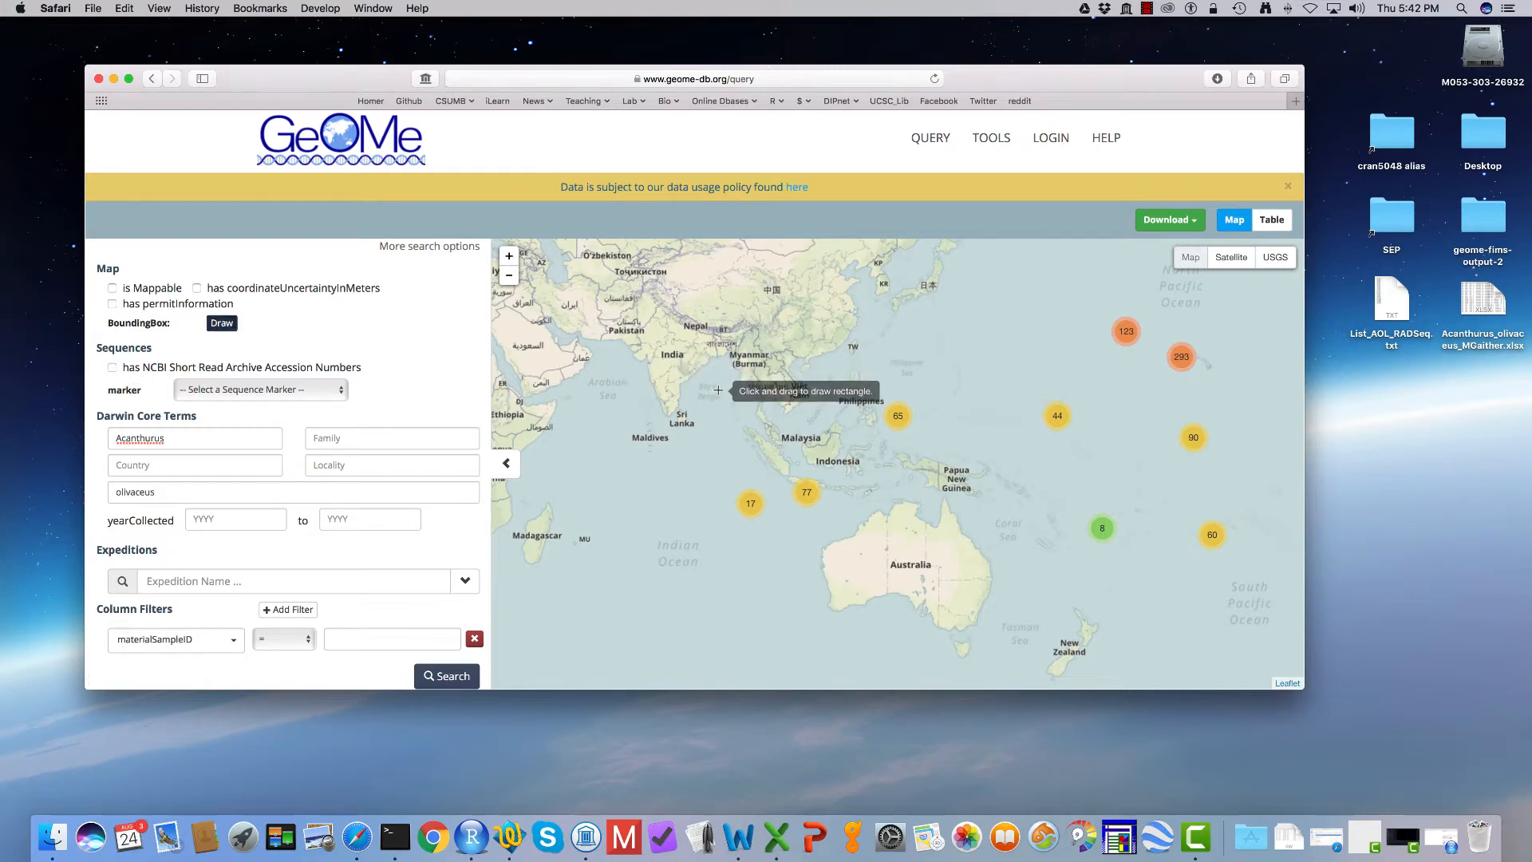
mouse_move(726, 370)
left_mouse_down()
mouse_move(908, 509)
mouse_move(996, 531)
left_mouse_up()
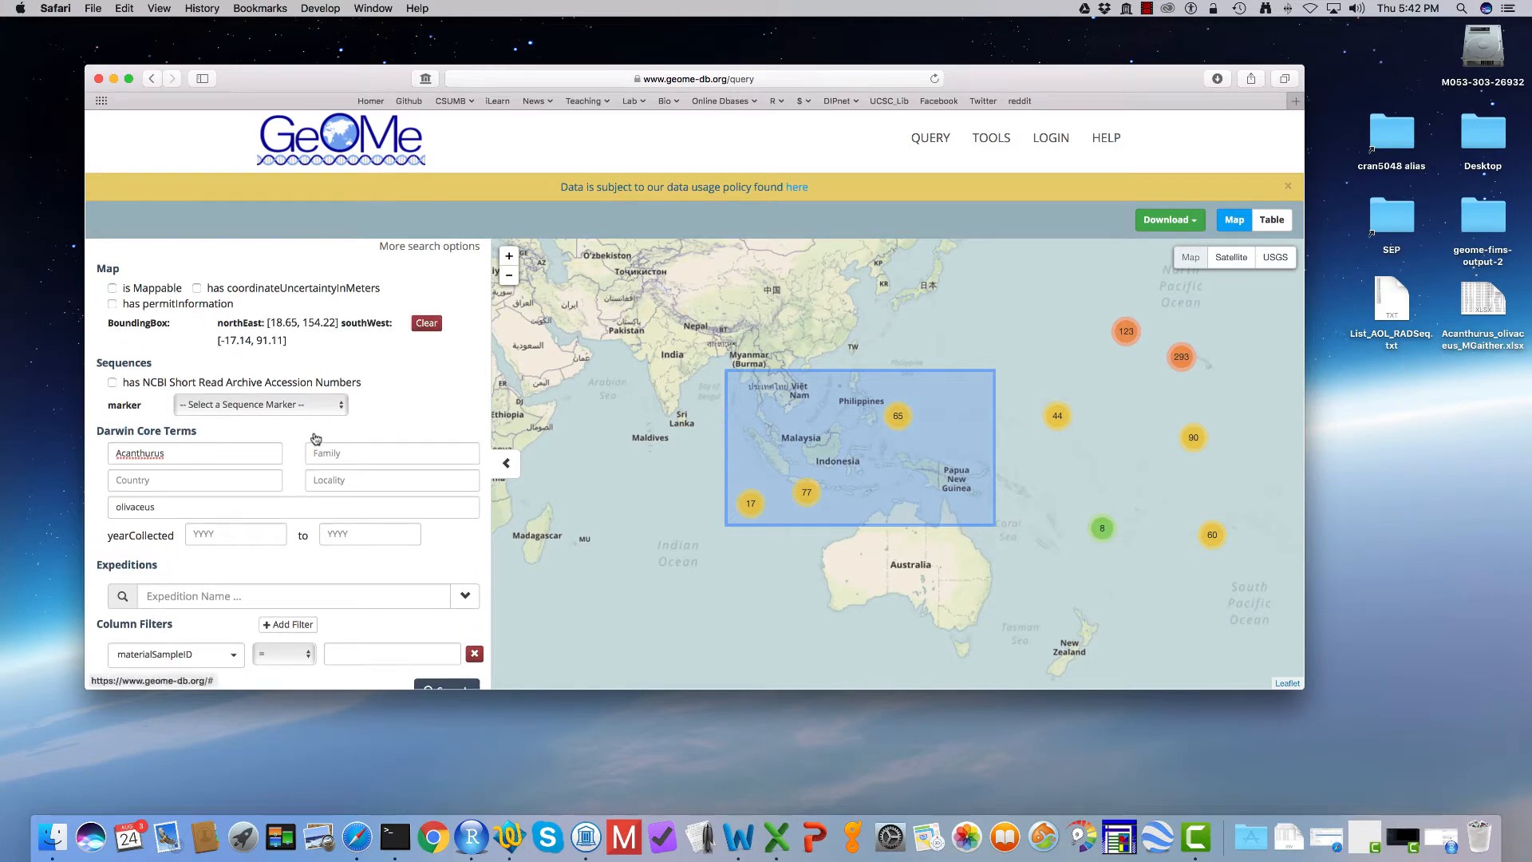
scroll(316, 438, "down", 1)
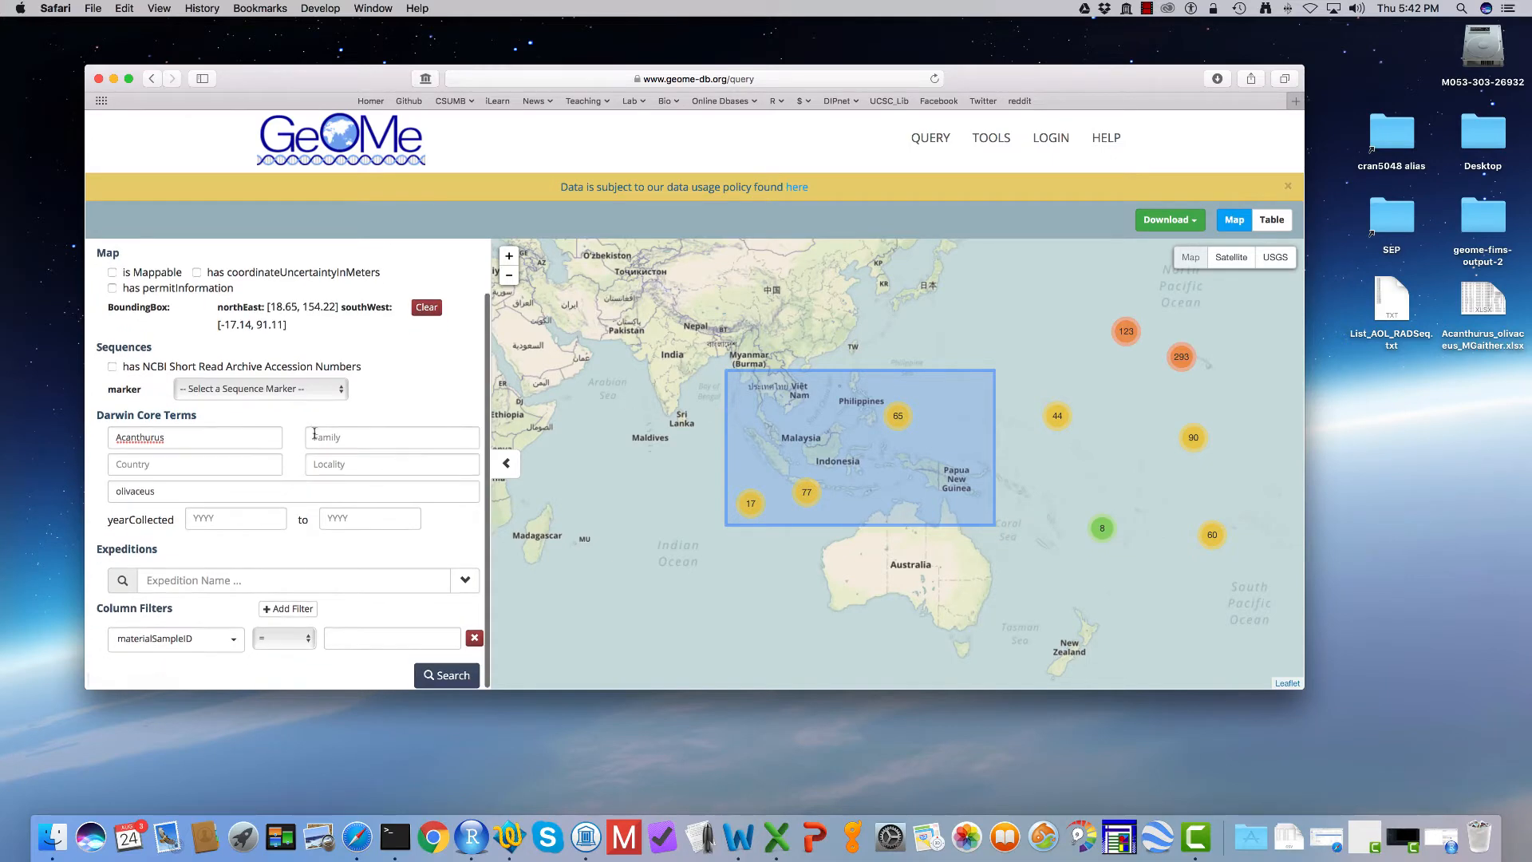
left_click(441, 675)
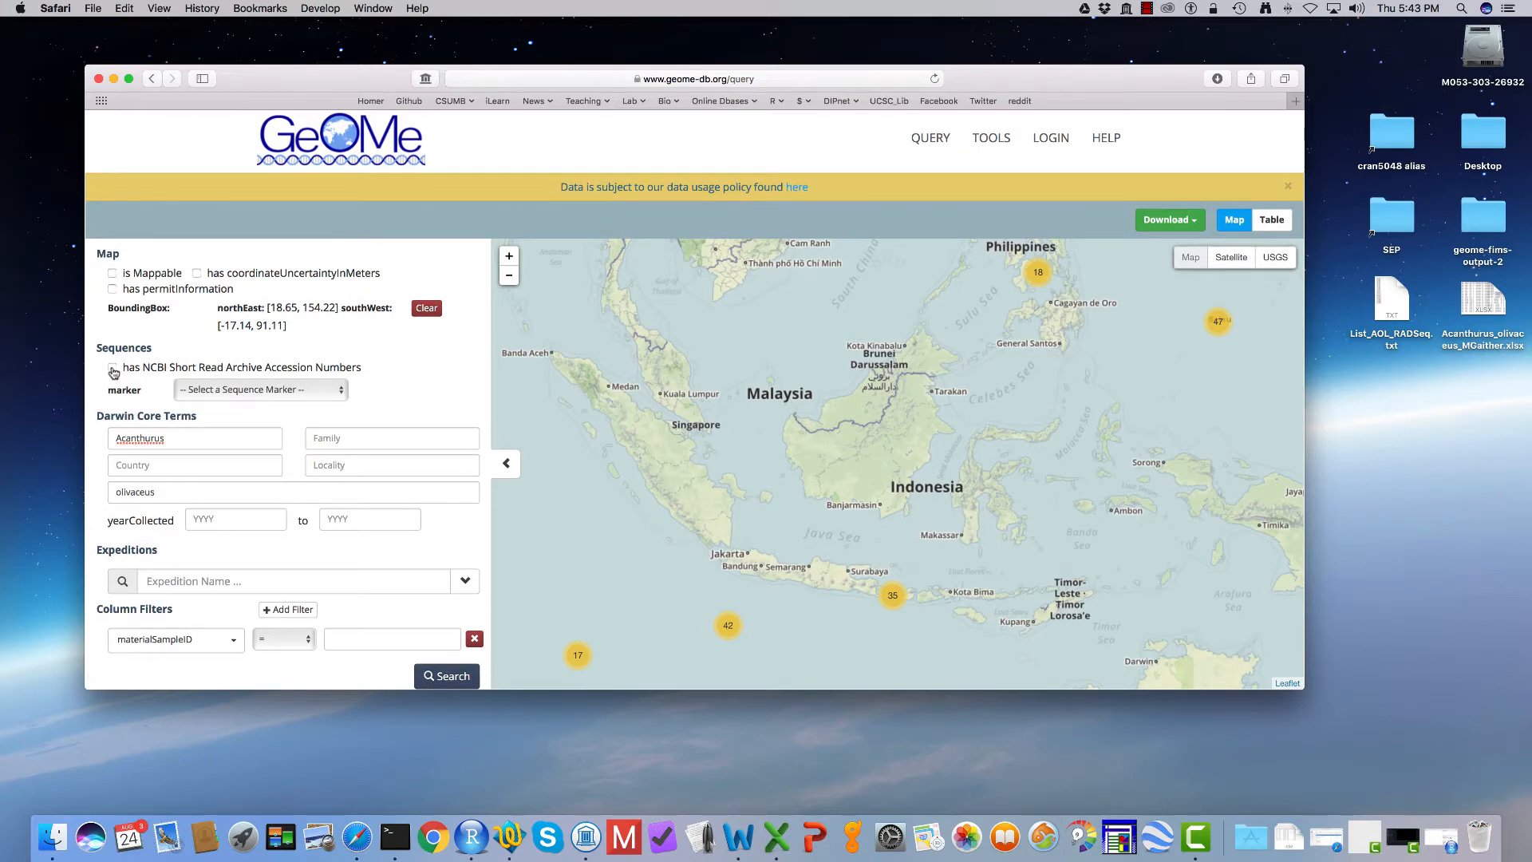
Step: Restrict the search to samples that have NCBI Short Read Archive Accession Numbers and rerun it
left_click(112, 368)
left_click(435, 677)
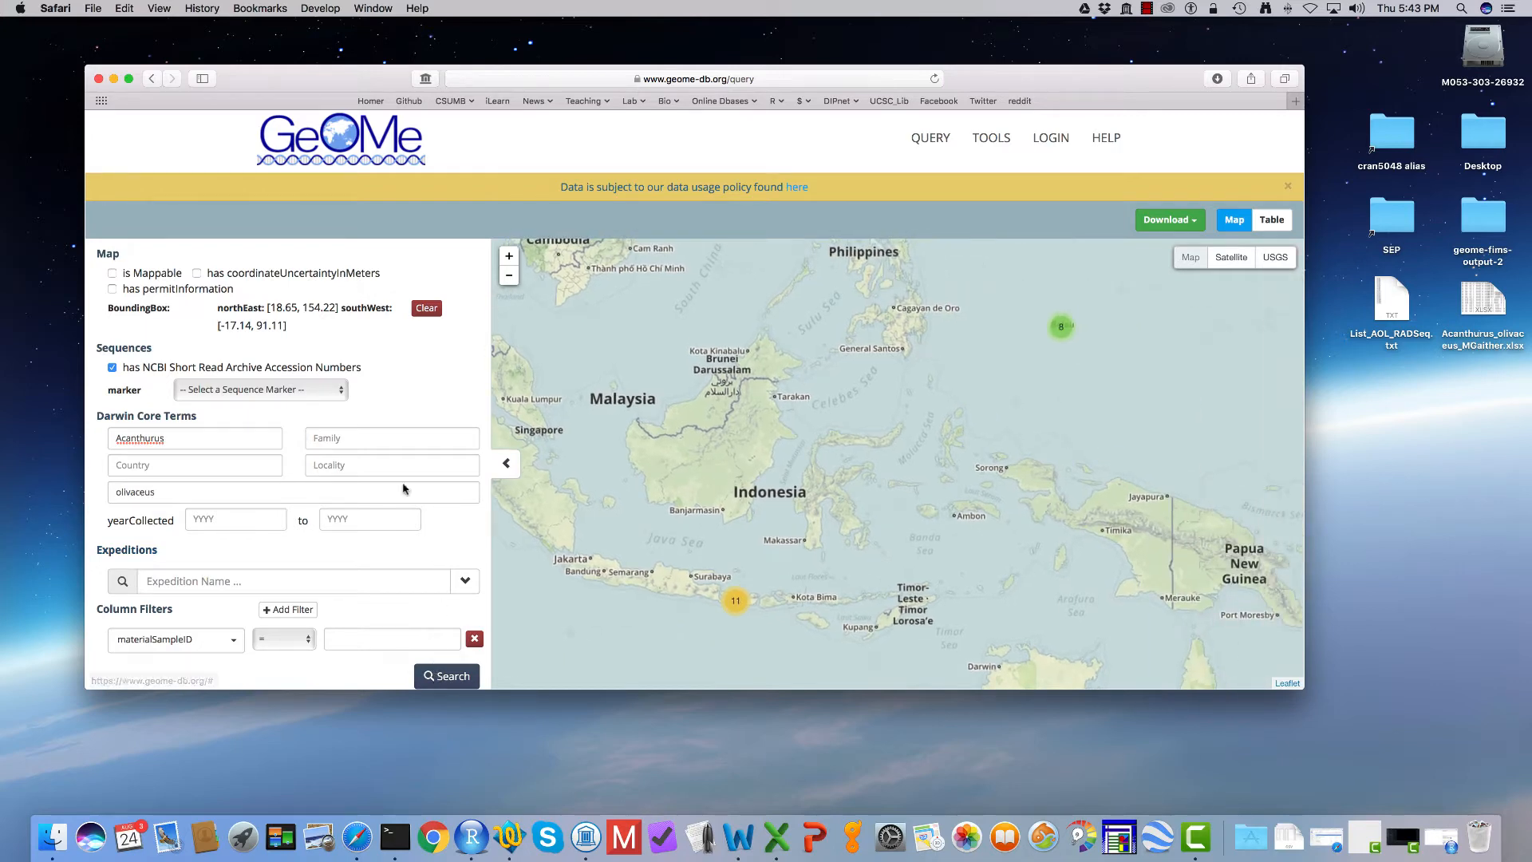
Step: Look through the available sequence markers without choosing one, and set the column filter's field to species
left_click(301, 392)
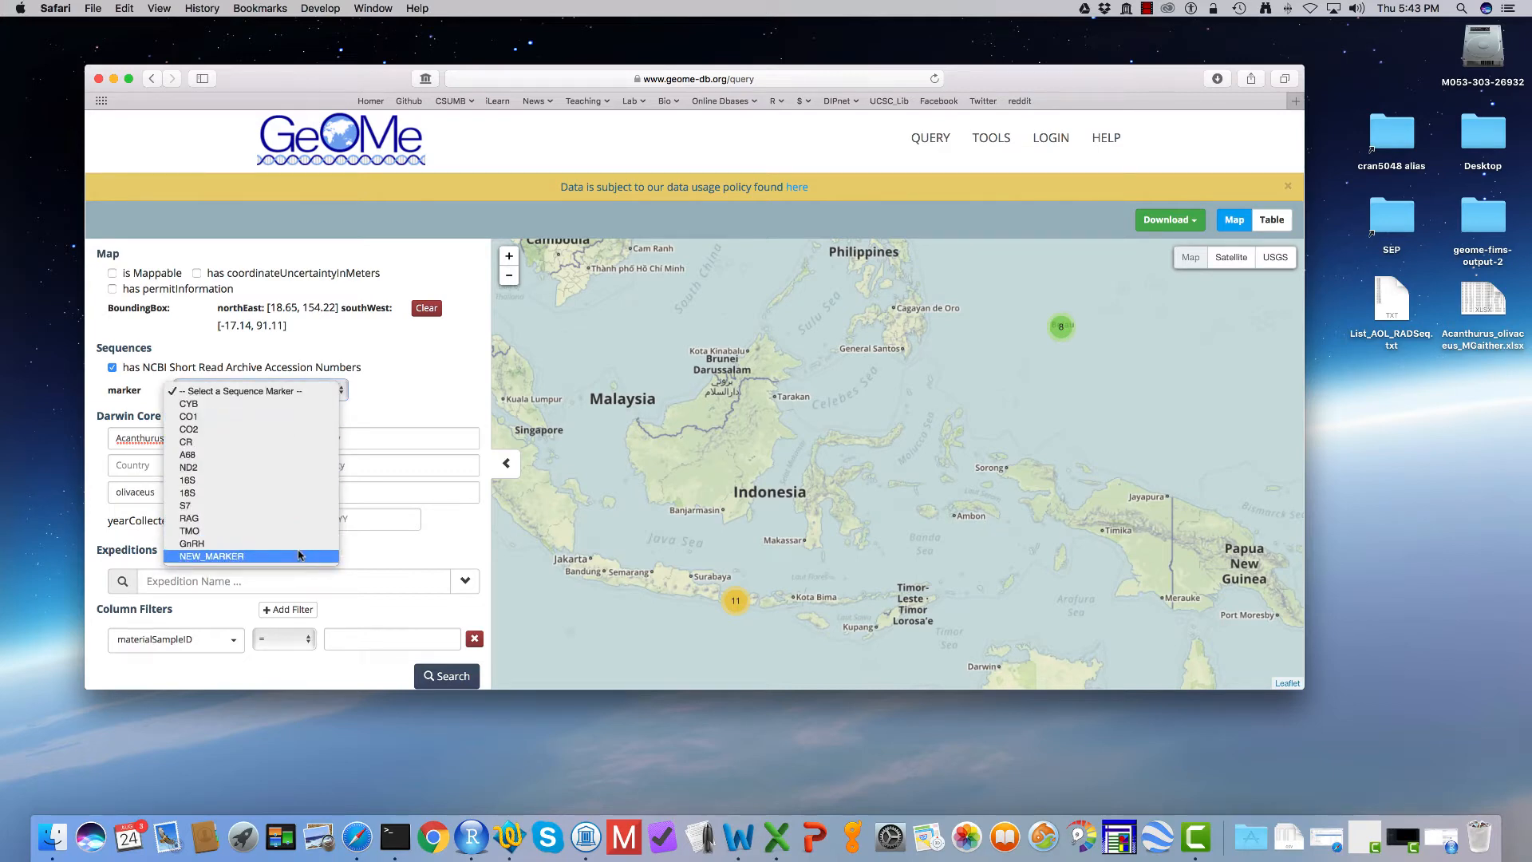
left_click(286, 390)
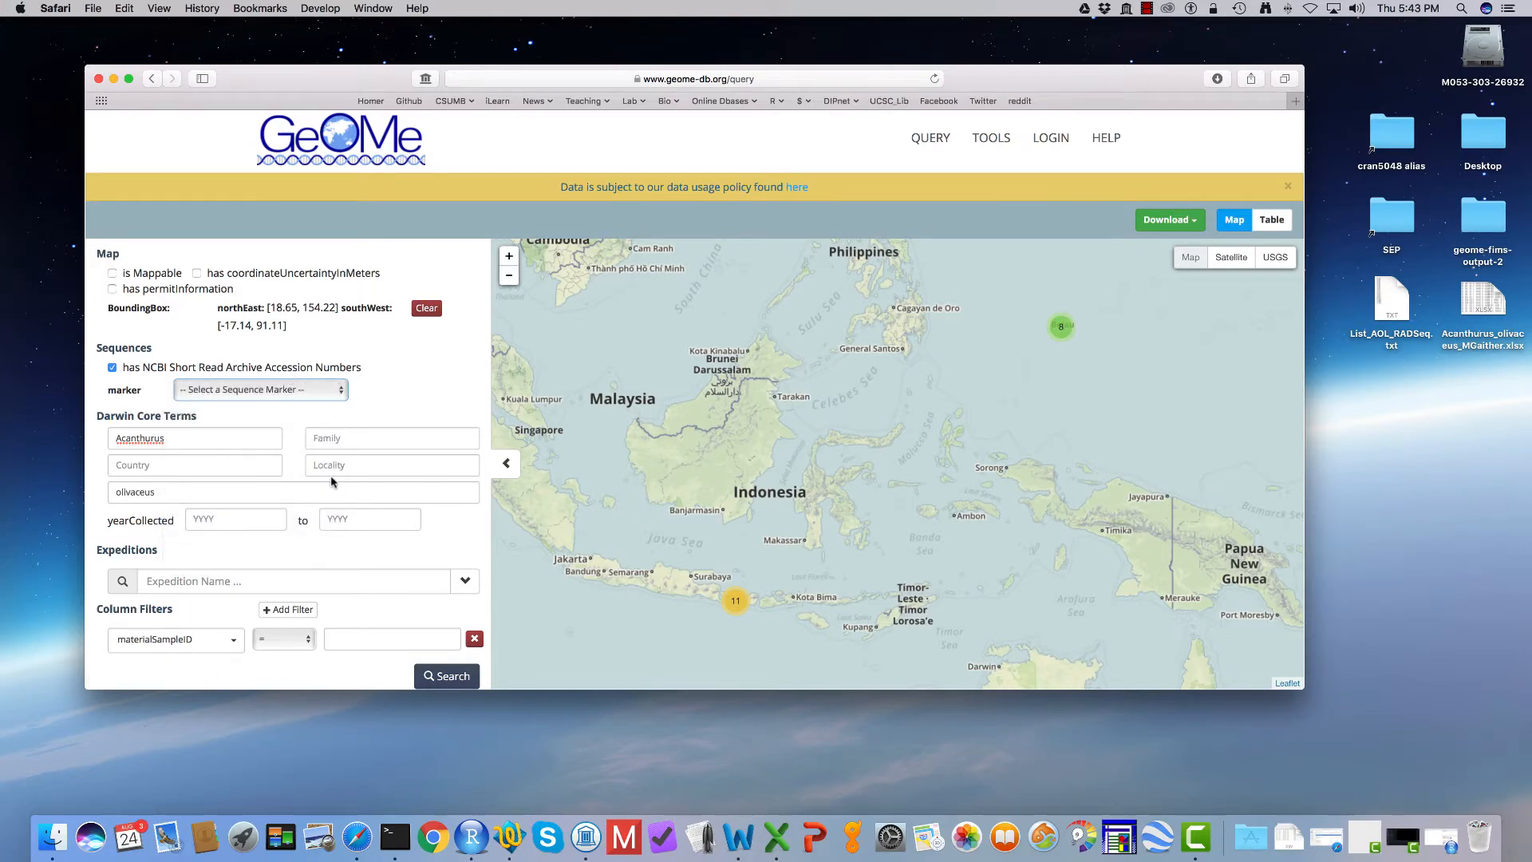
left_click(230, 646)
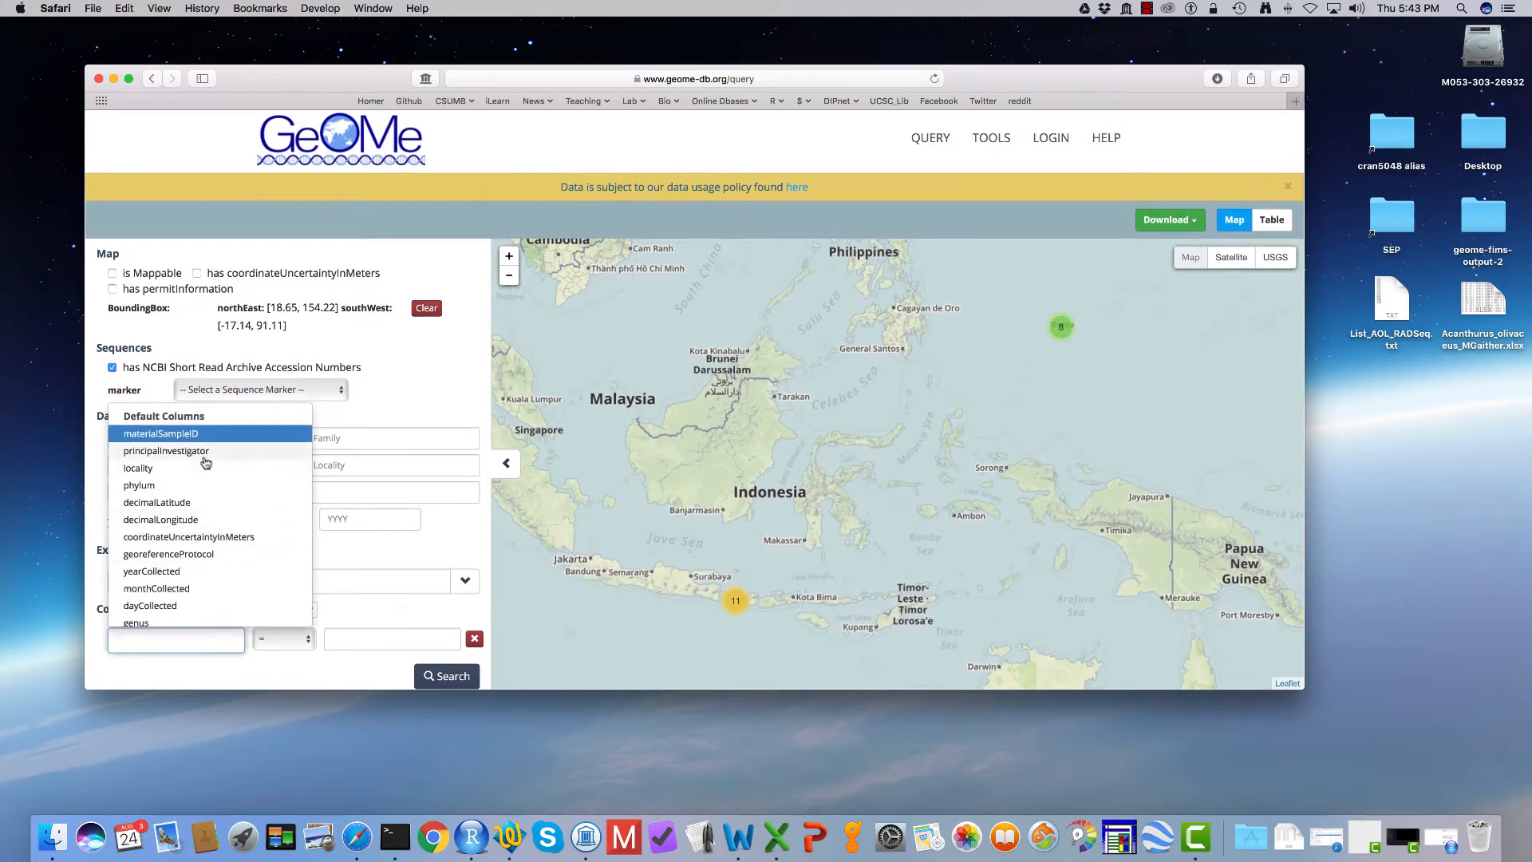
scroll(206, 462, "down", 5)
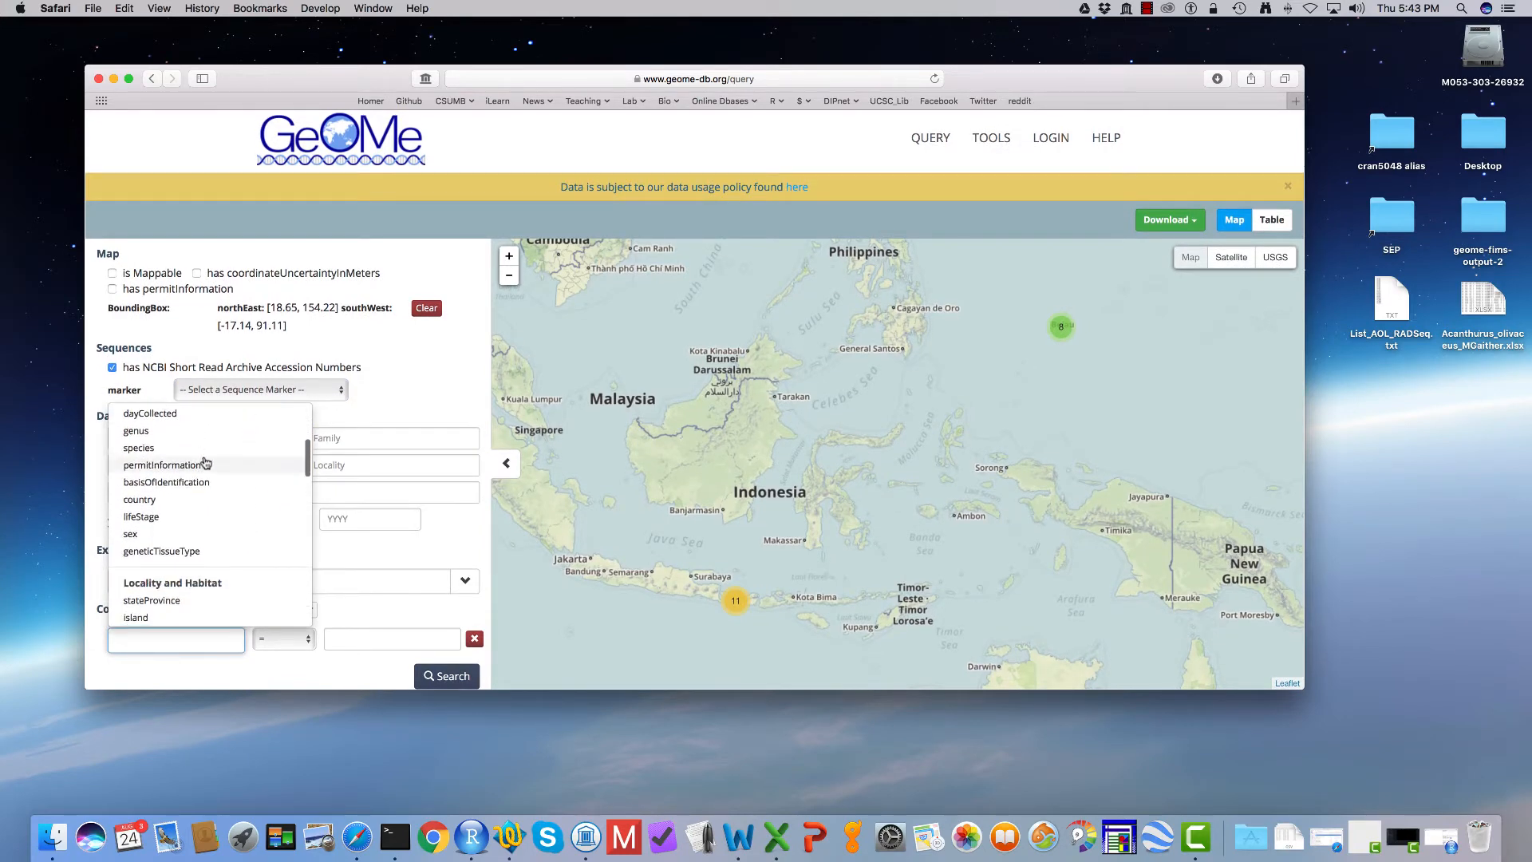
scroll(206, 463, "down", 5)
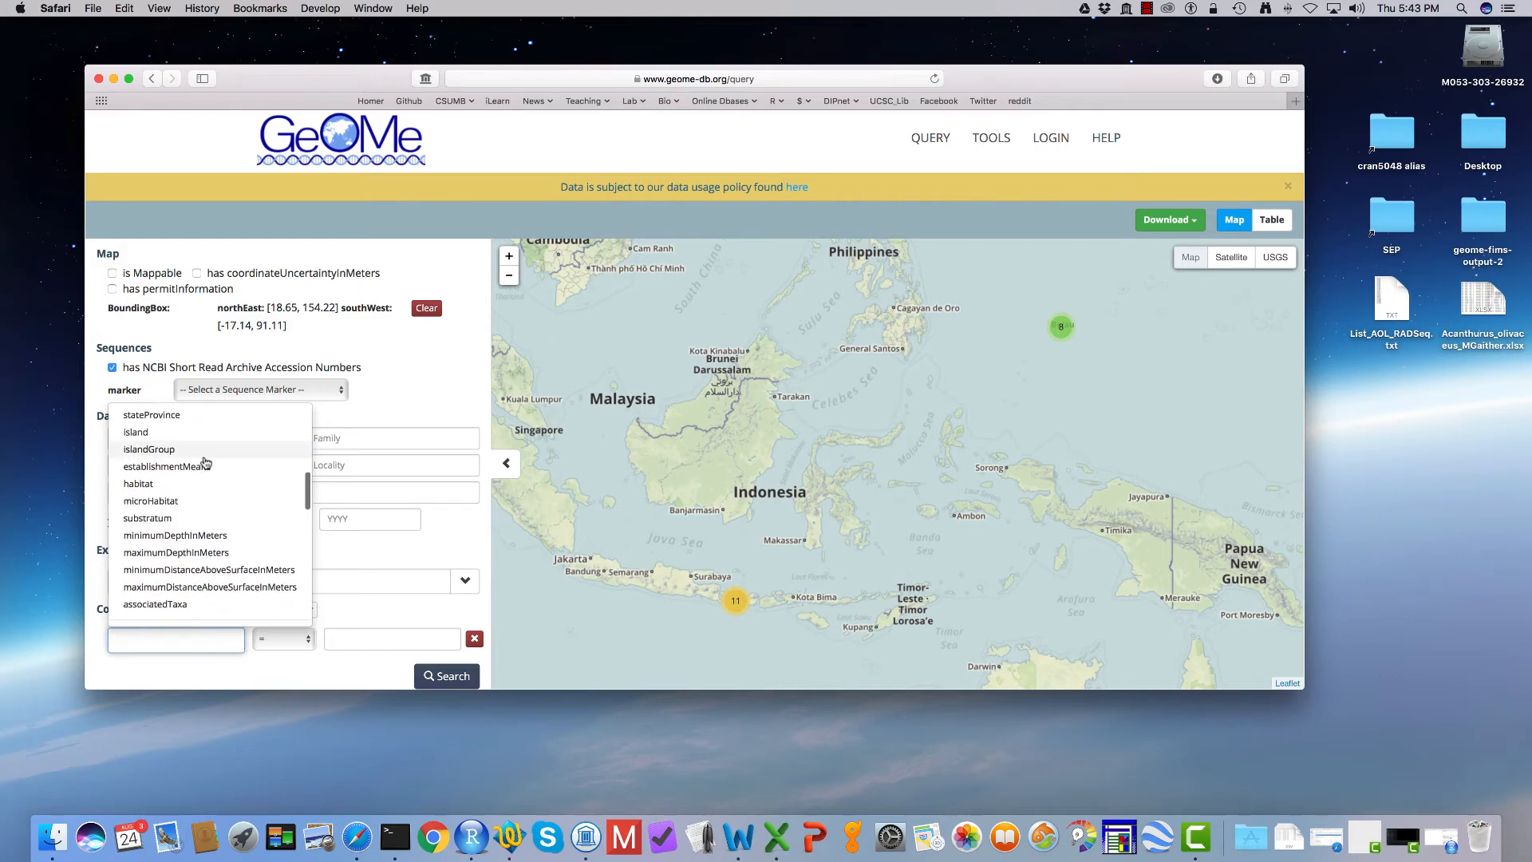
left_click(410, 609)
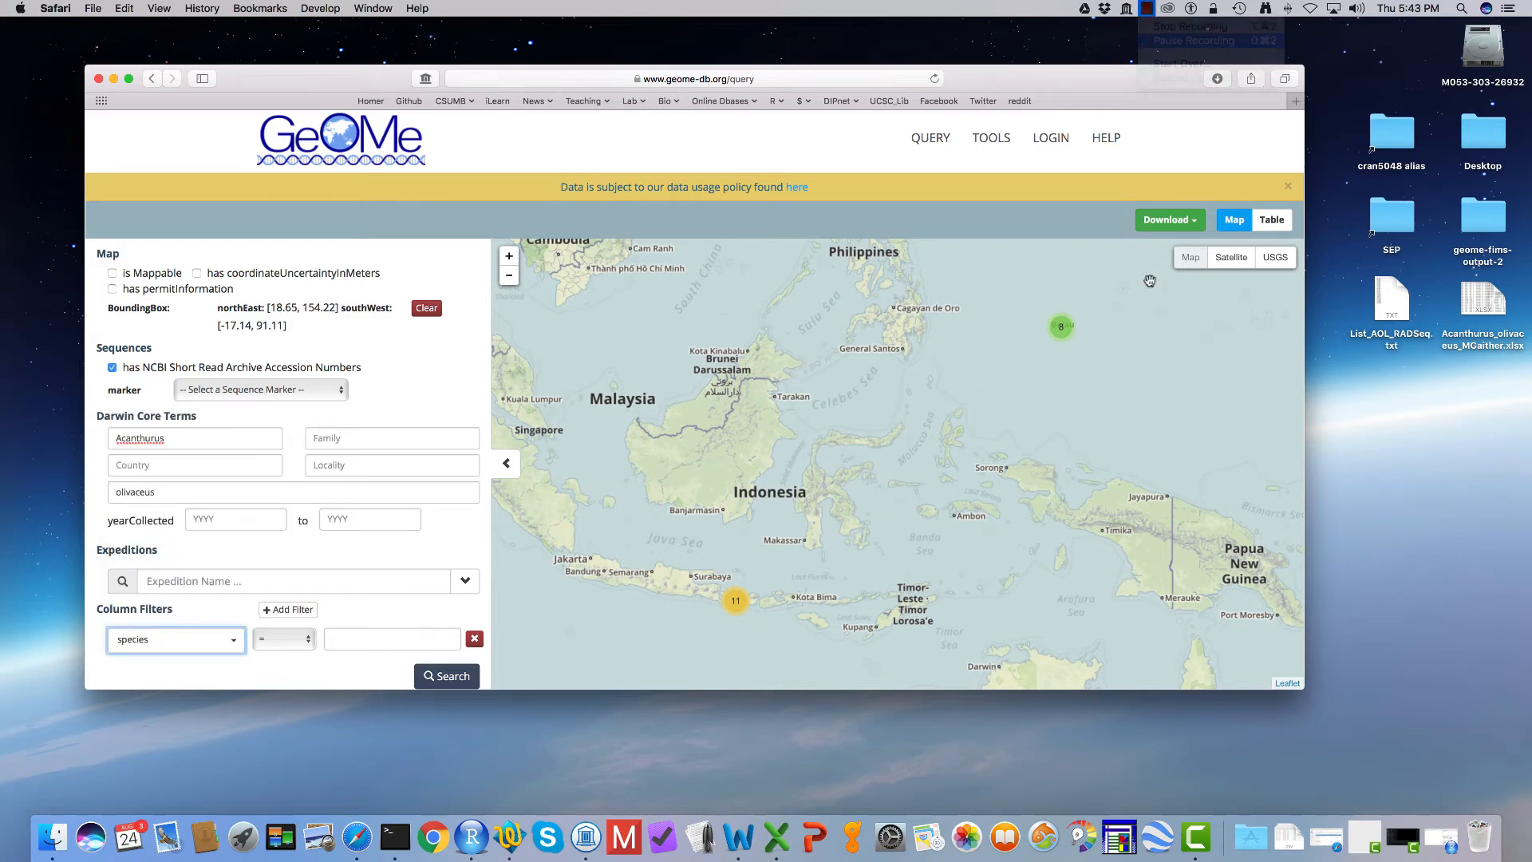
Step: Download the search results as Fastq and open the downloaded geome-fims-output-including-fastq-metadata-3.csv in Excel
left_click(1181, 223)
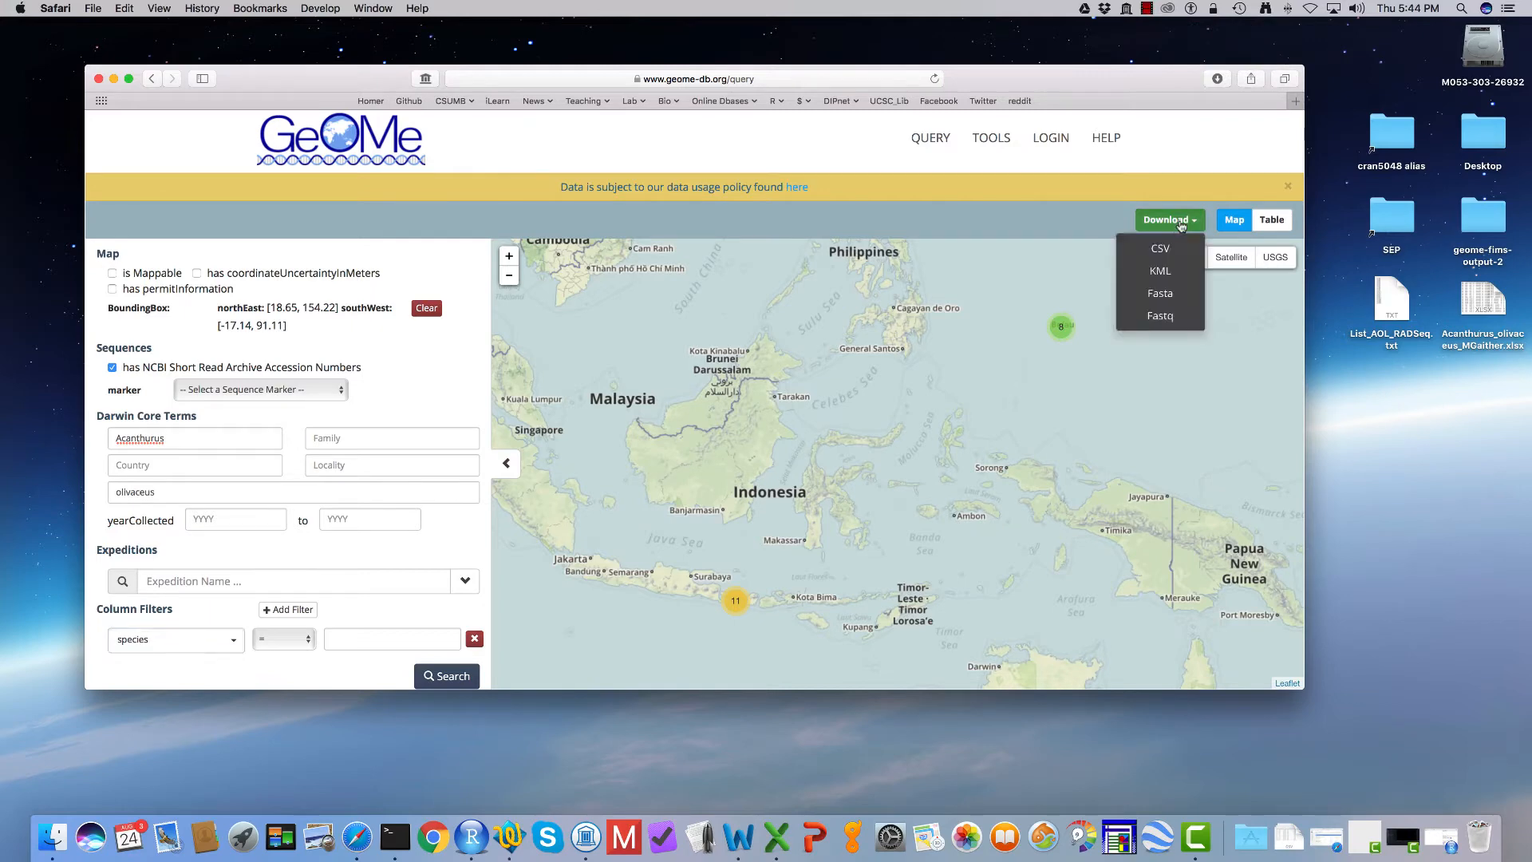
left_click(1161, 317)
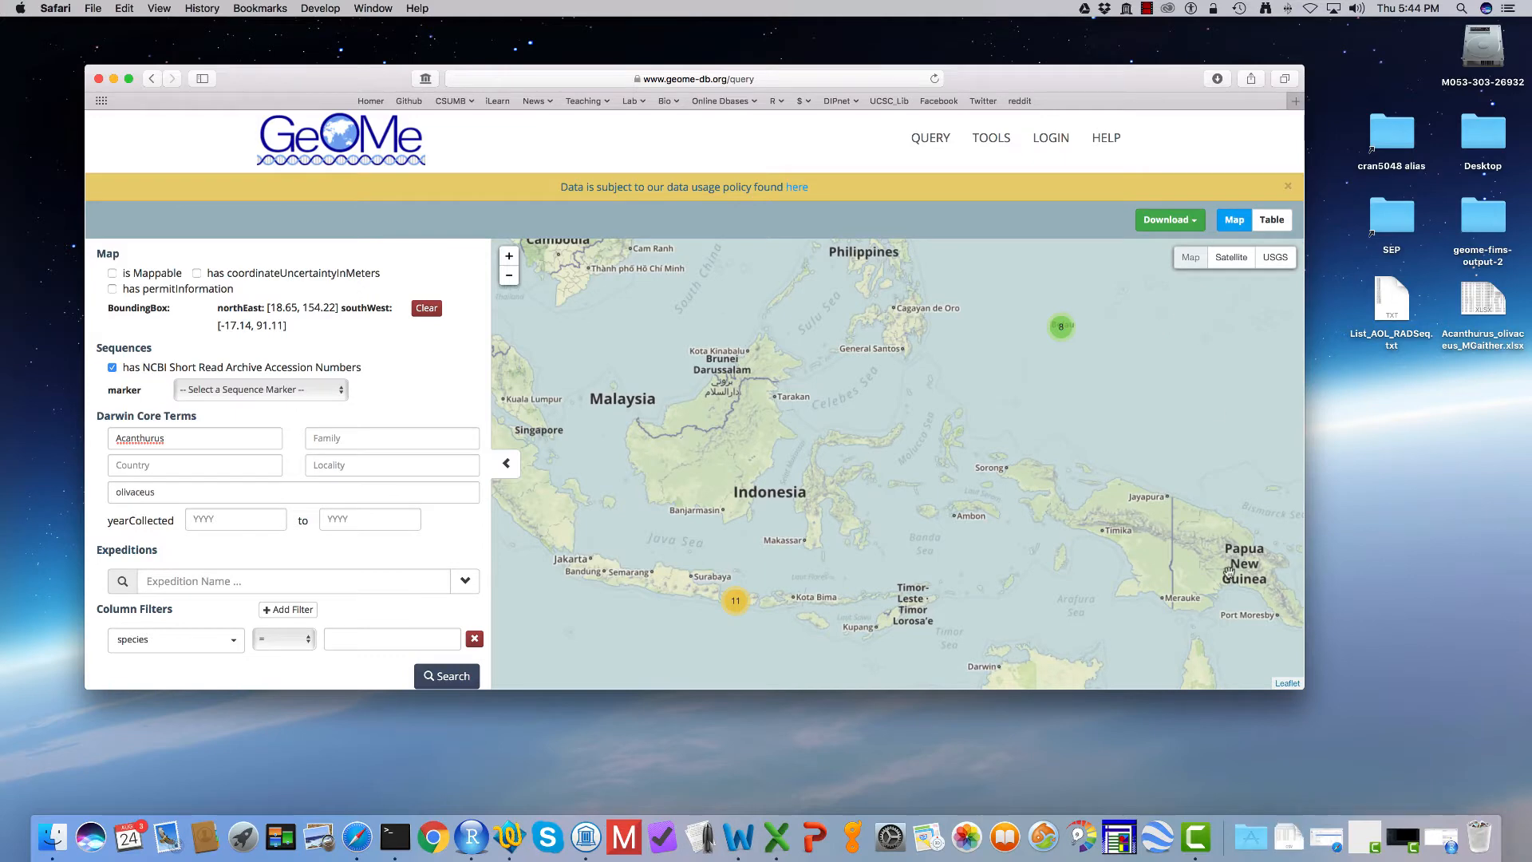
left_click(1289, 838)
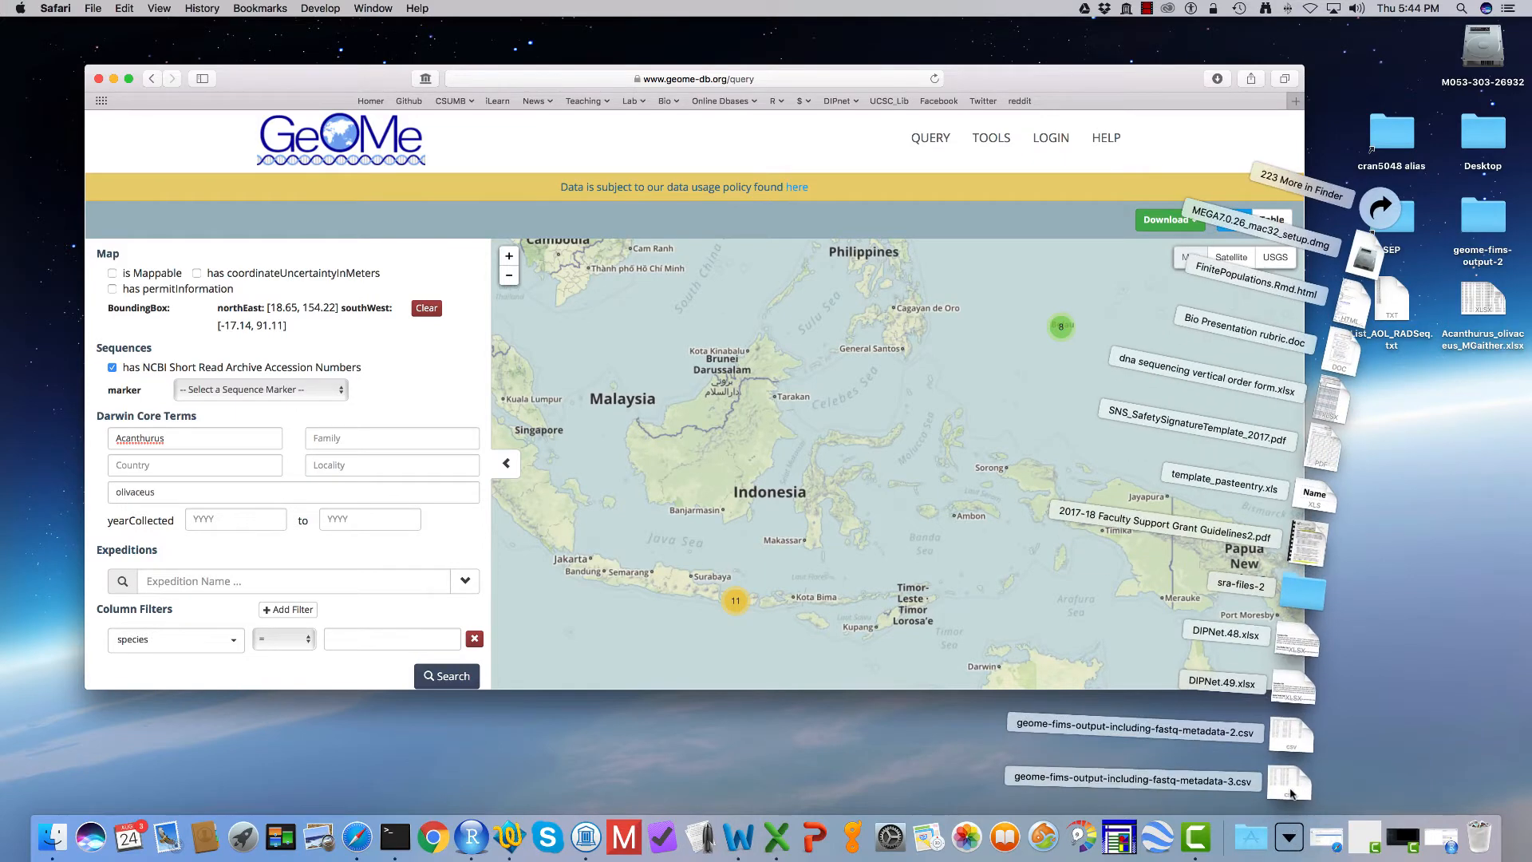
left_click(1290, 788)
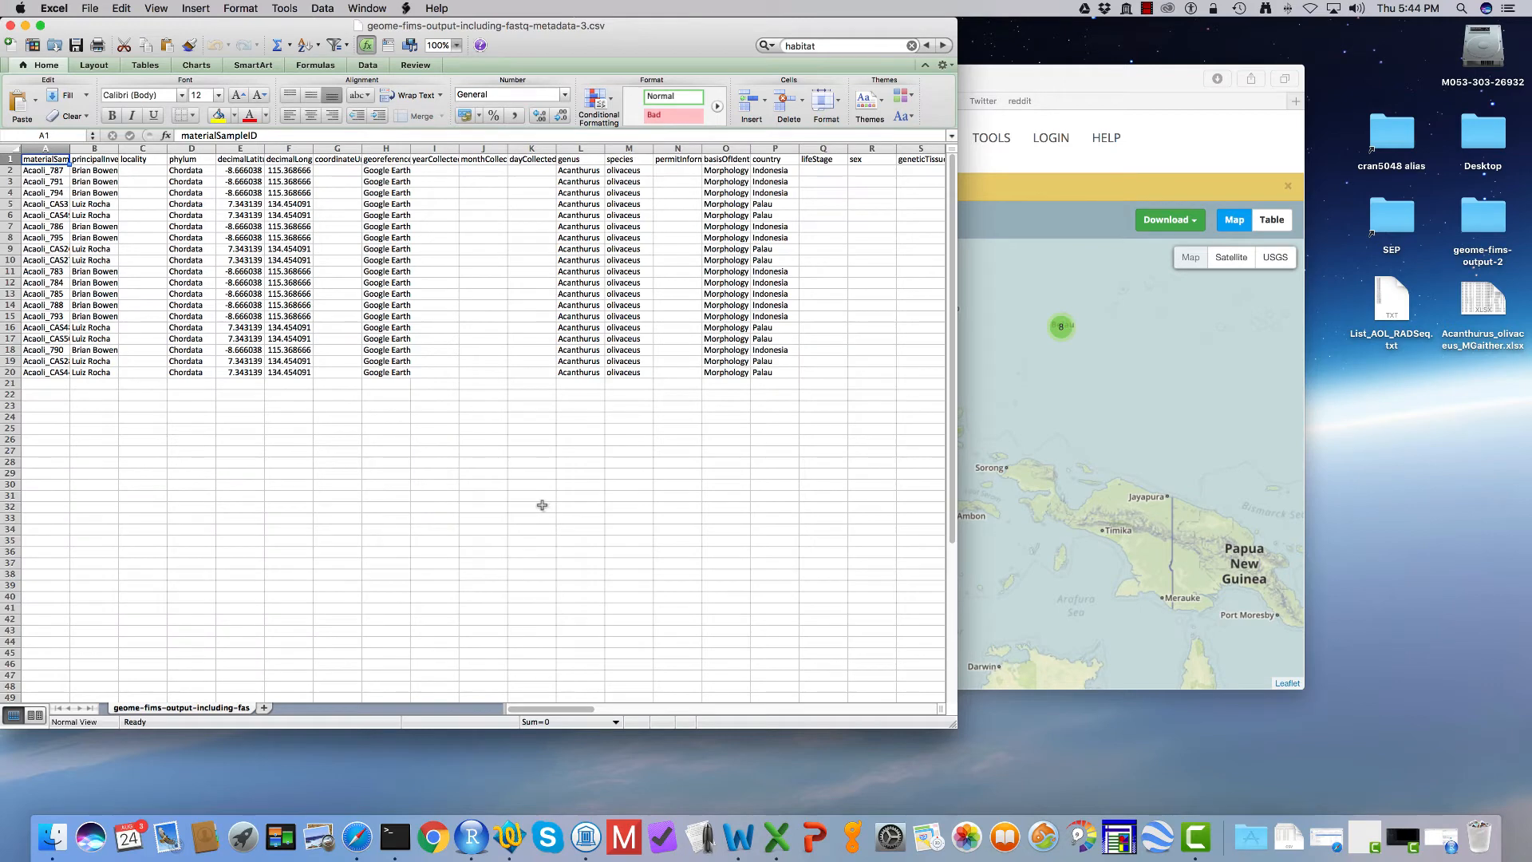
Step: Examine the metadata columns of the downloaded file, from the locality and taxonomy fields through to the fastq library and accession fields
scroll(542, 505, "right", 6)
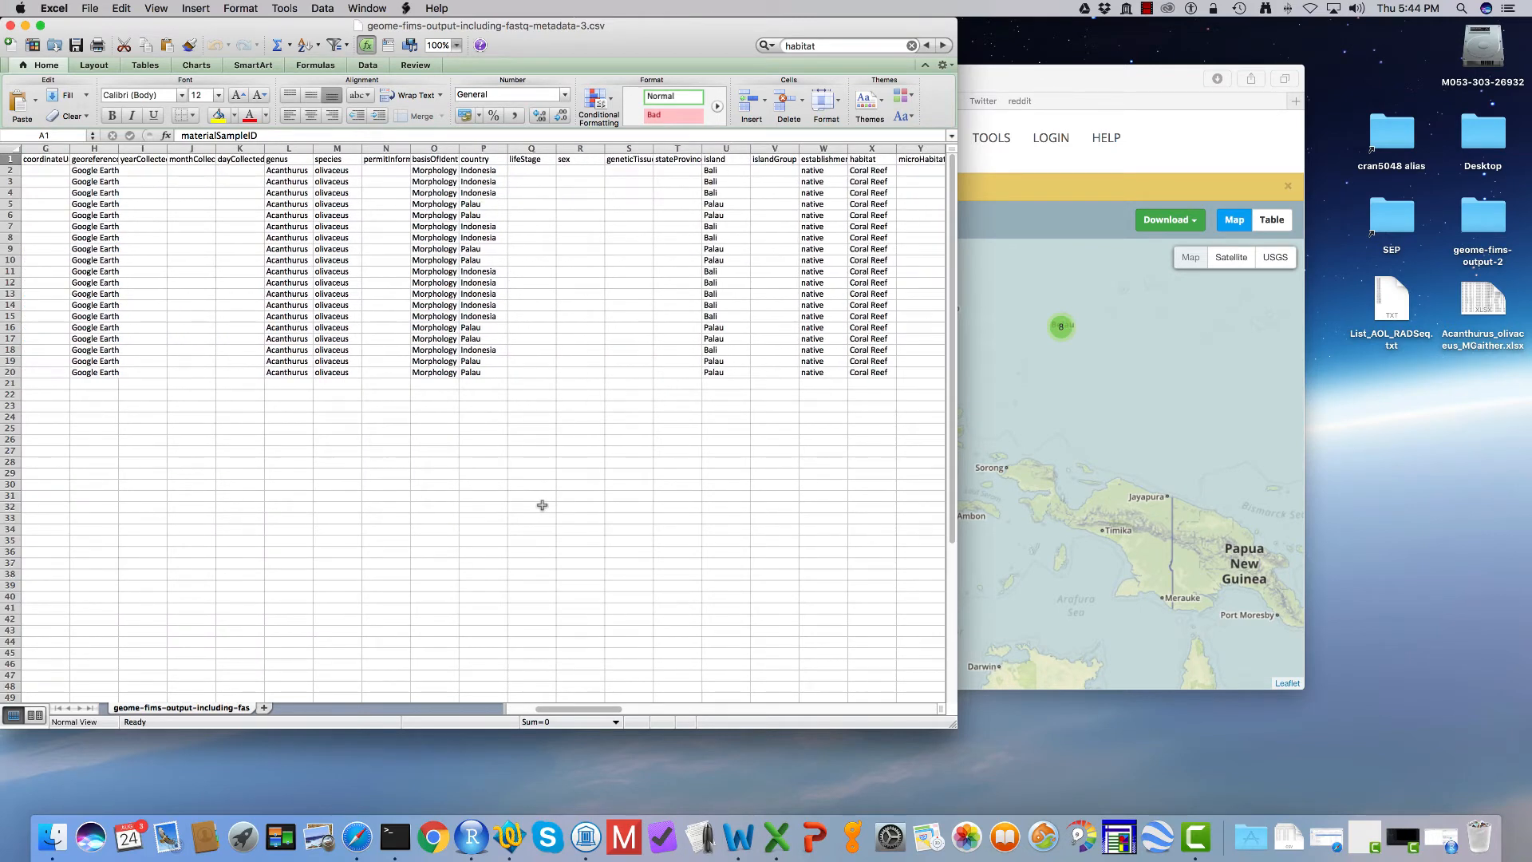
scroll(542, 505, "right", 8)
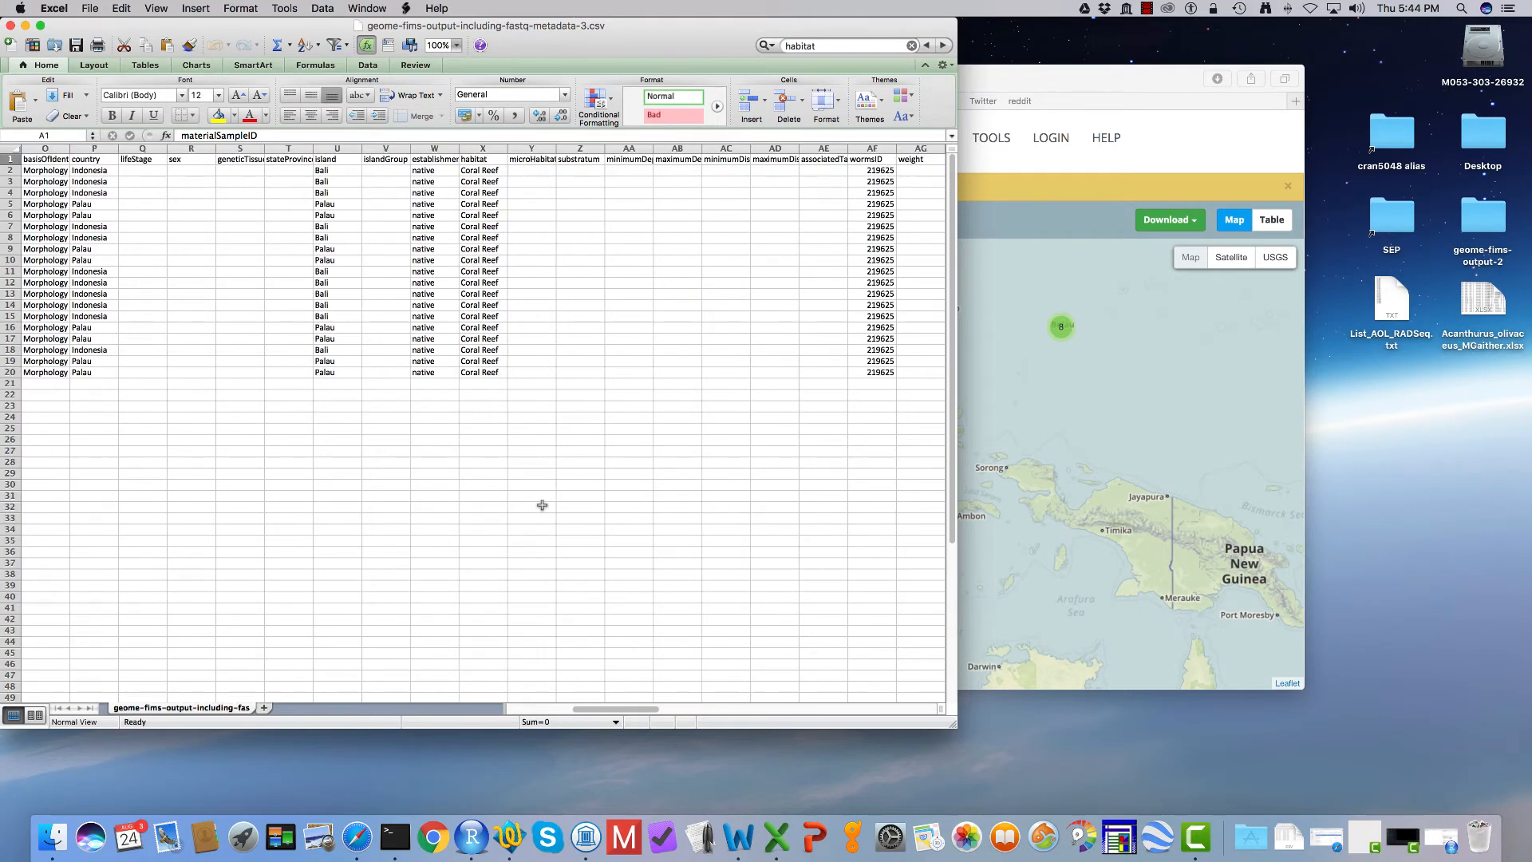
scroll(542, 505, "right", 1)
scroll(542, 505, "right", 7)
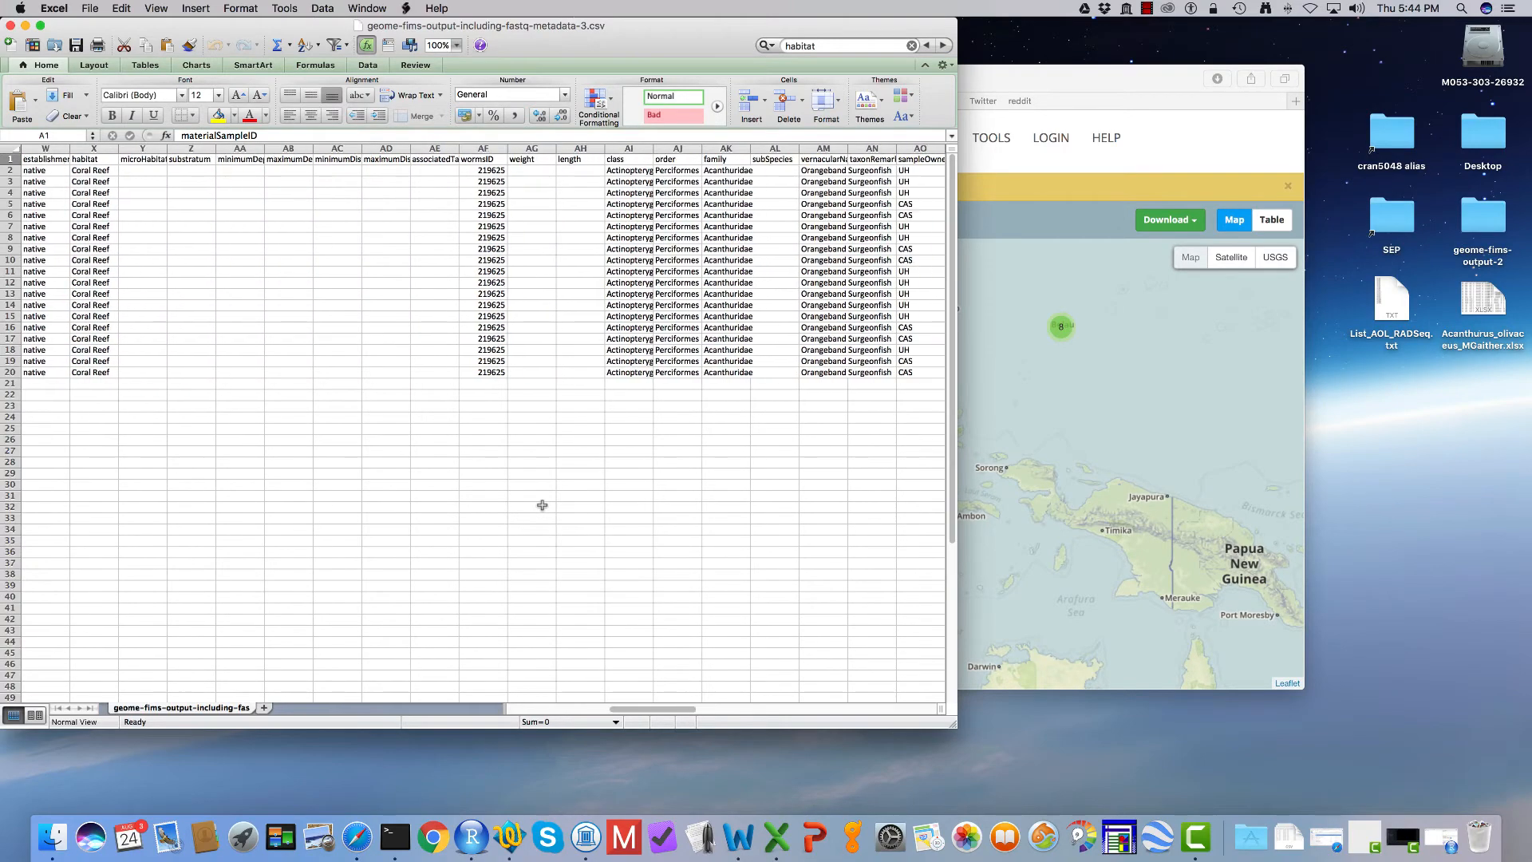
scroll(542, 505, "right", 13)
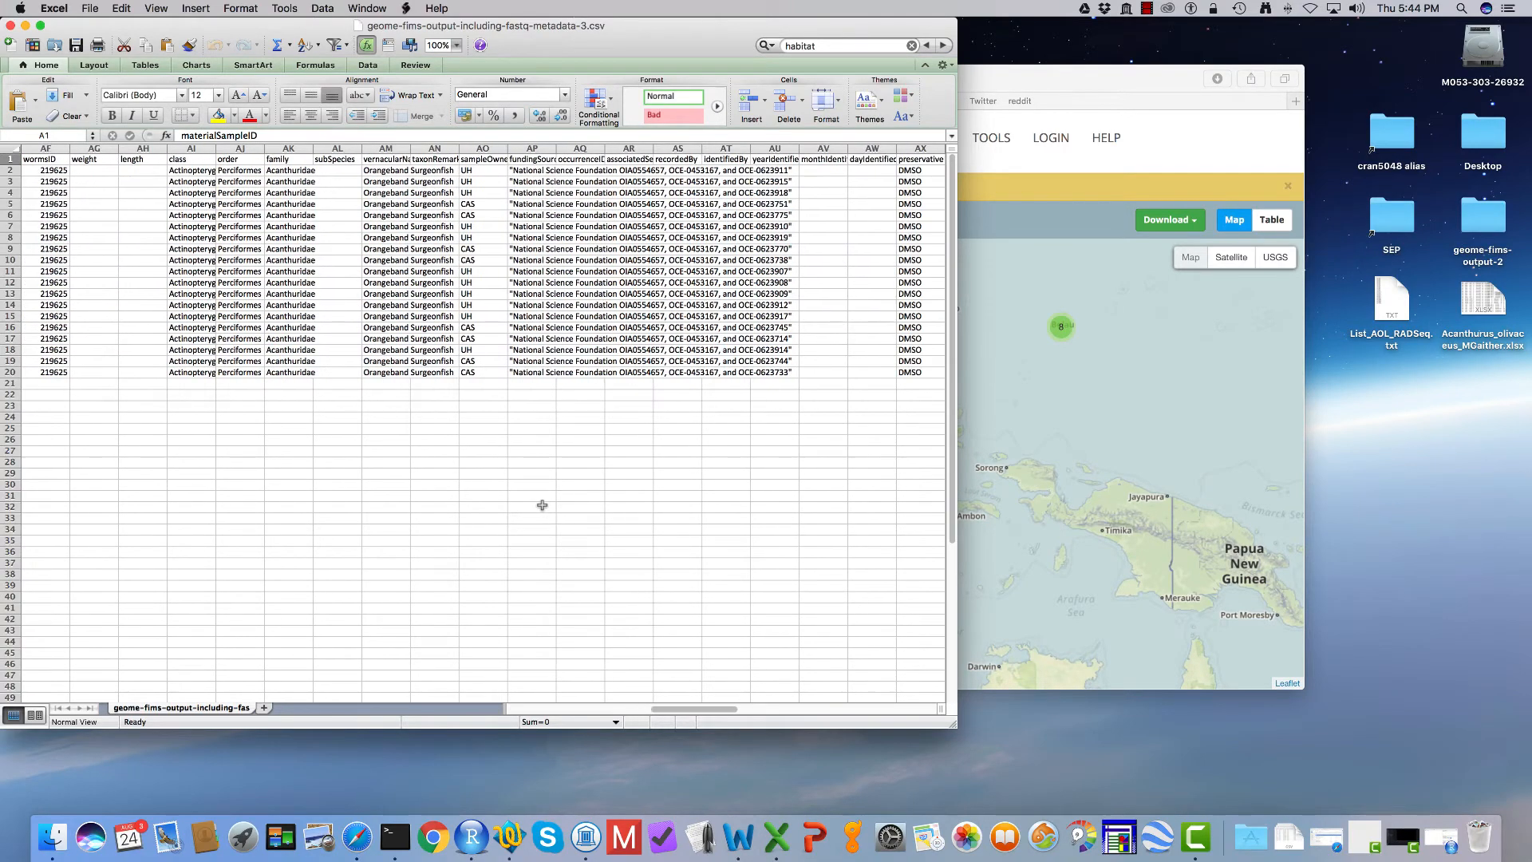
scroll(542, 505, "right", 13)
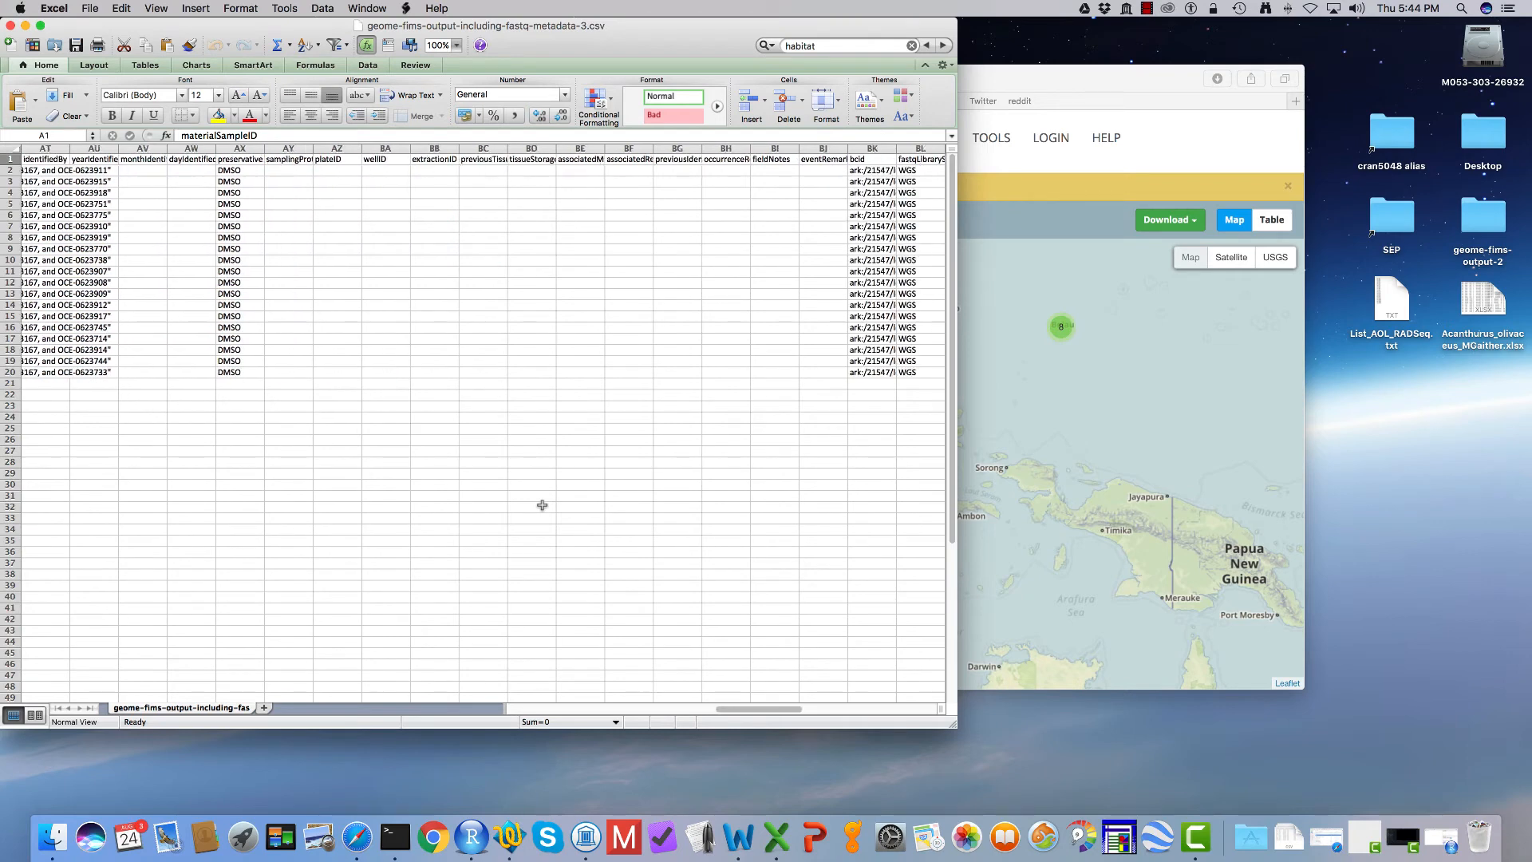
scroll(542, 505, "right", 6)
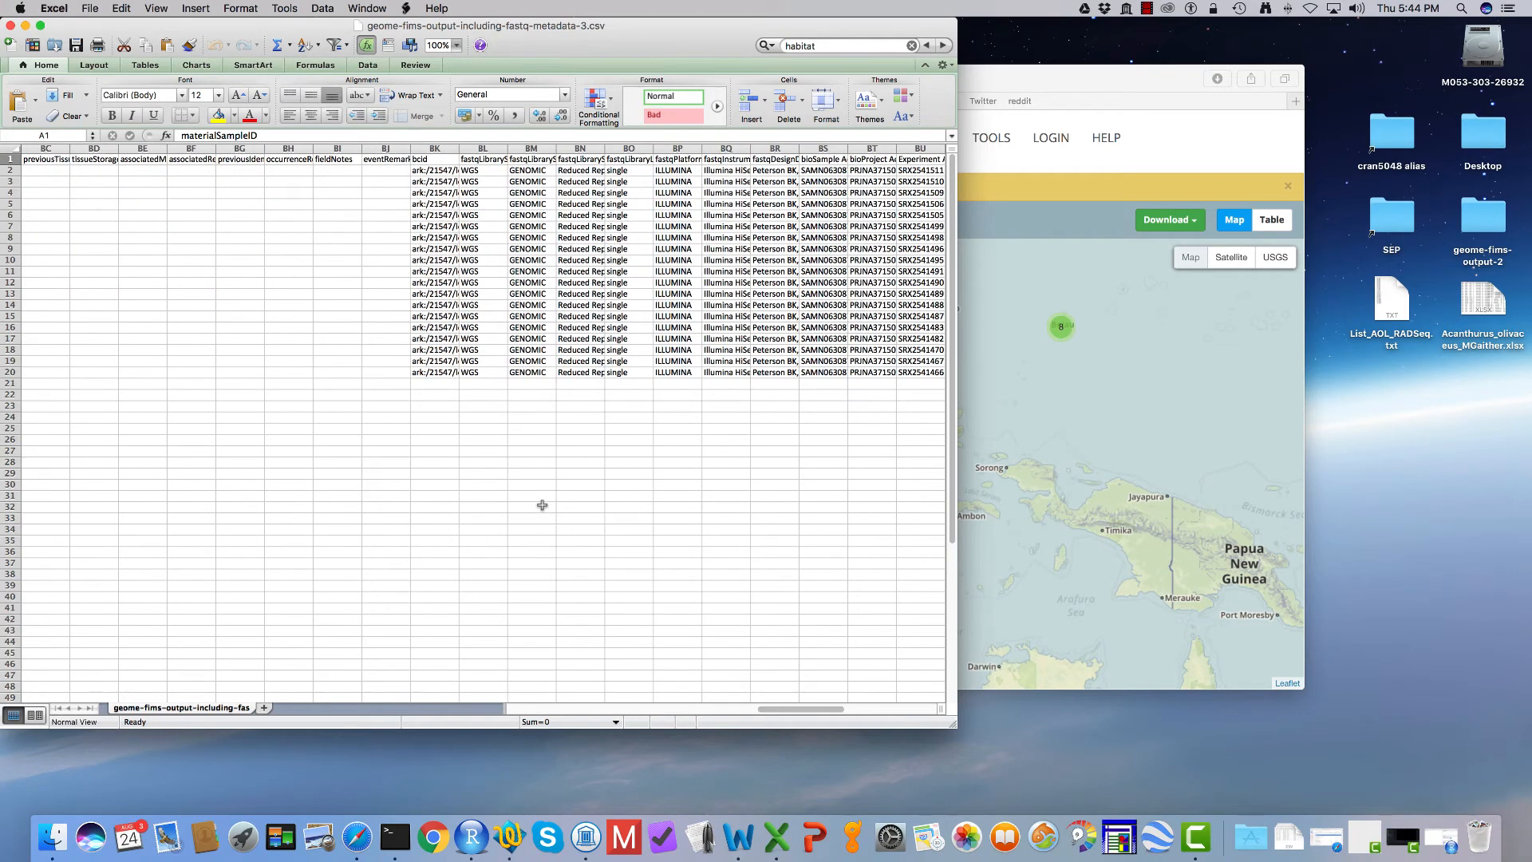
scroll(542, 505, "right", 5)
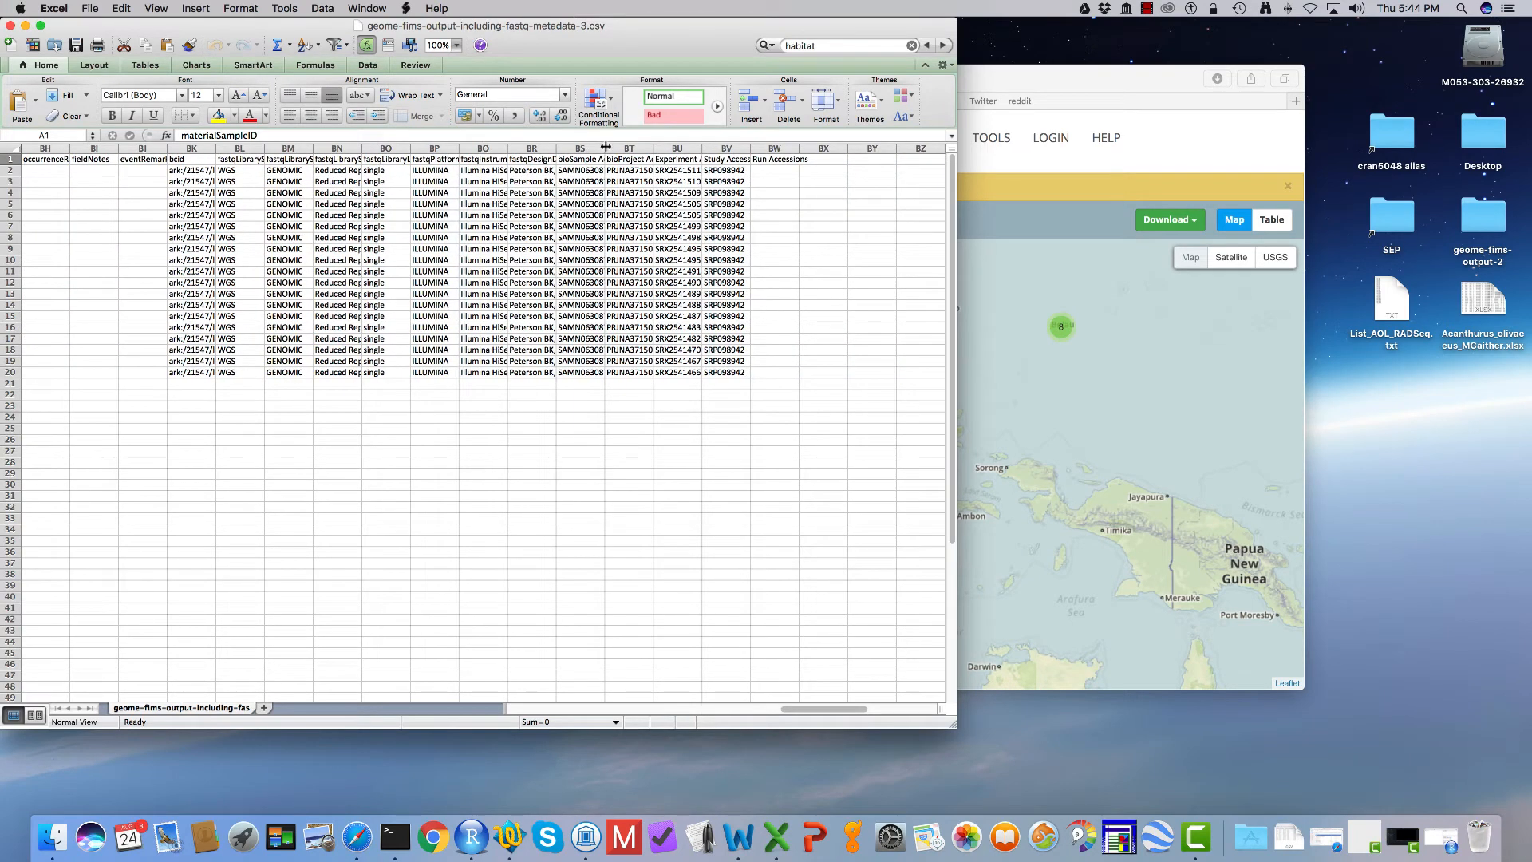
Step: Widen the bioSample Accession column and check the sample accession numbers listed in it
left_click_drag(605, 147, 660, 147)
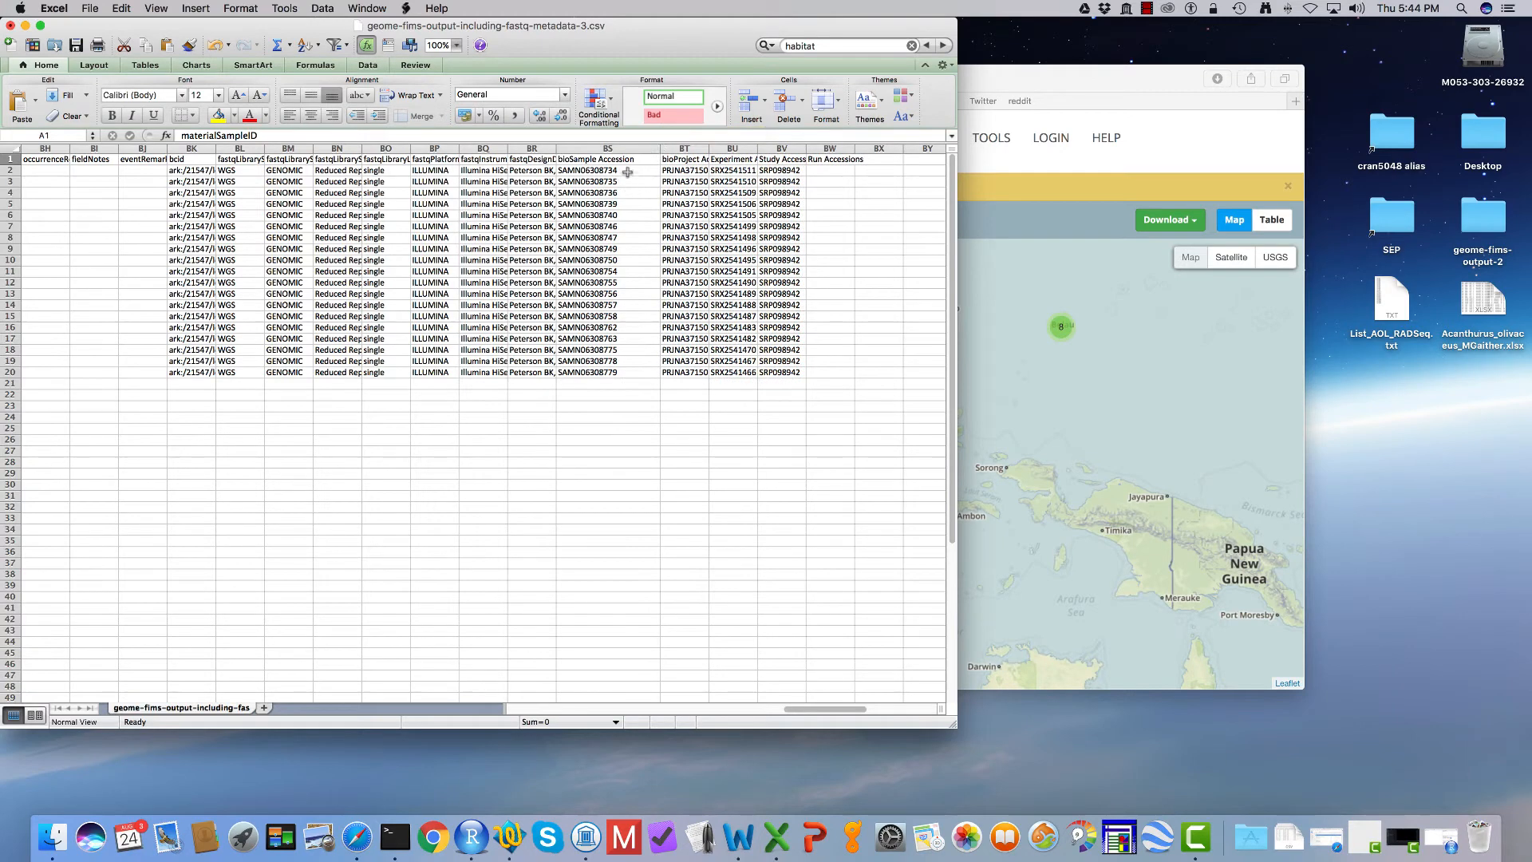
left_click(628, 171)
left_click(628, 182)
left_click(628, 226)
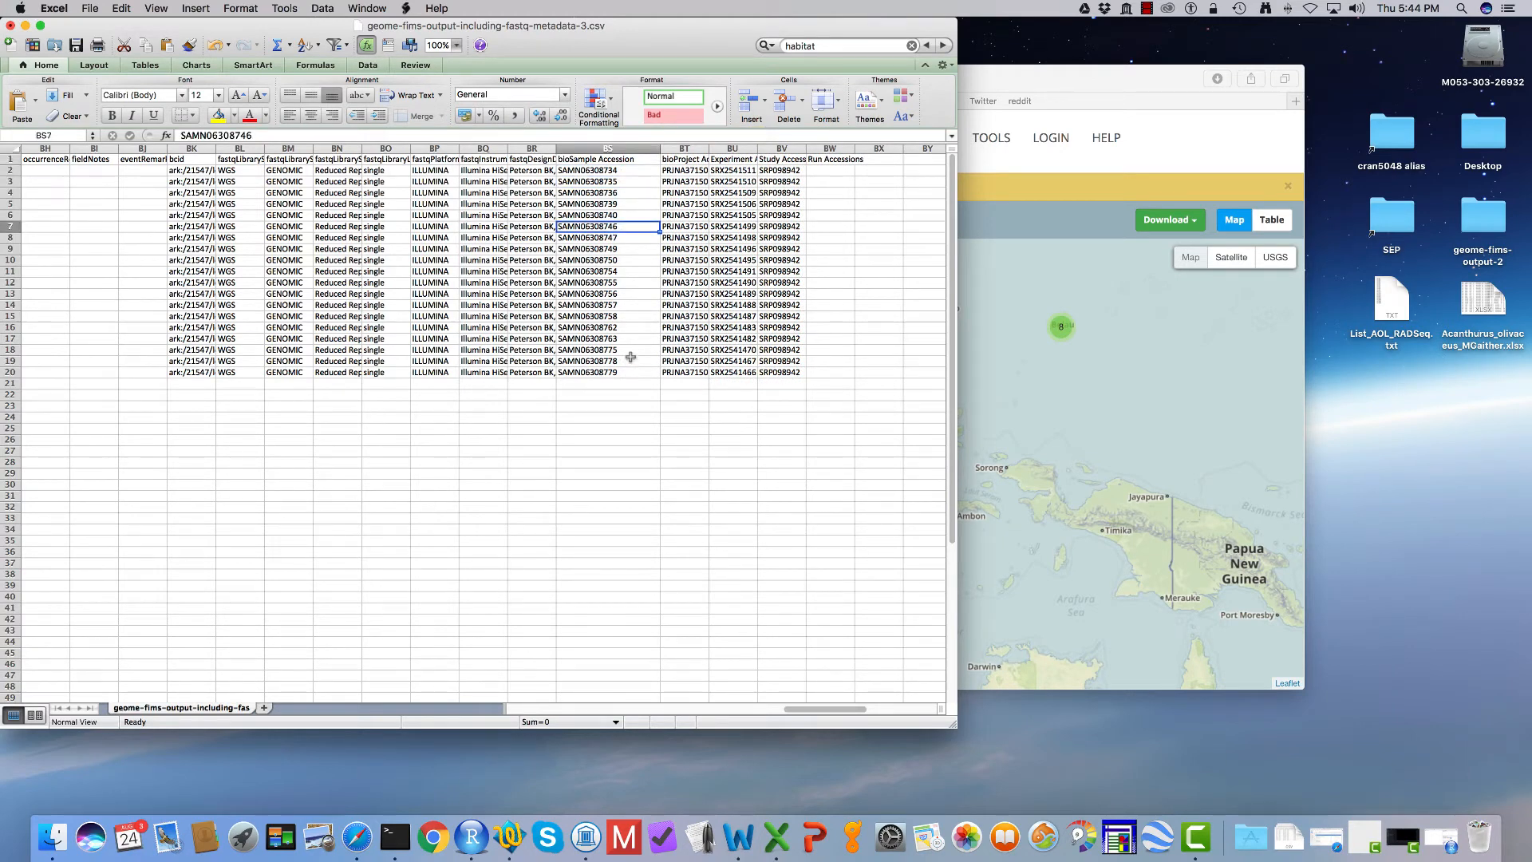
left_click(597, 262)
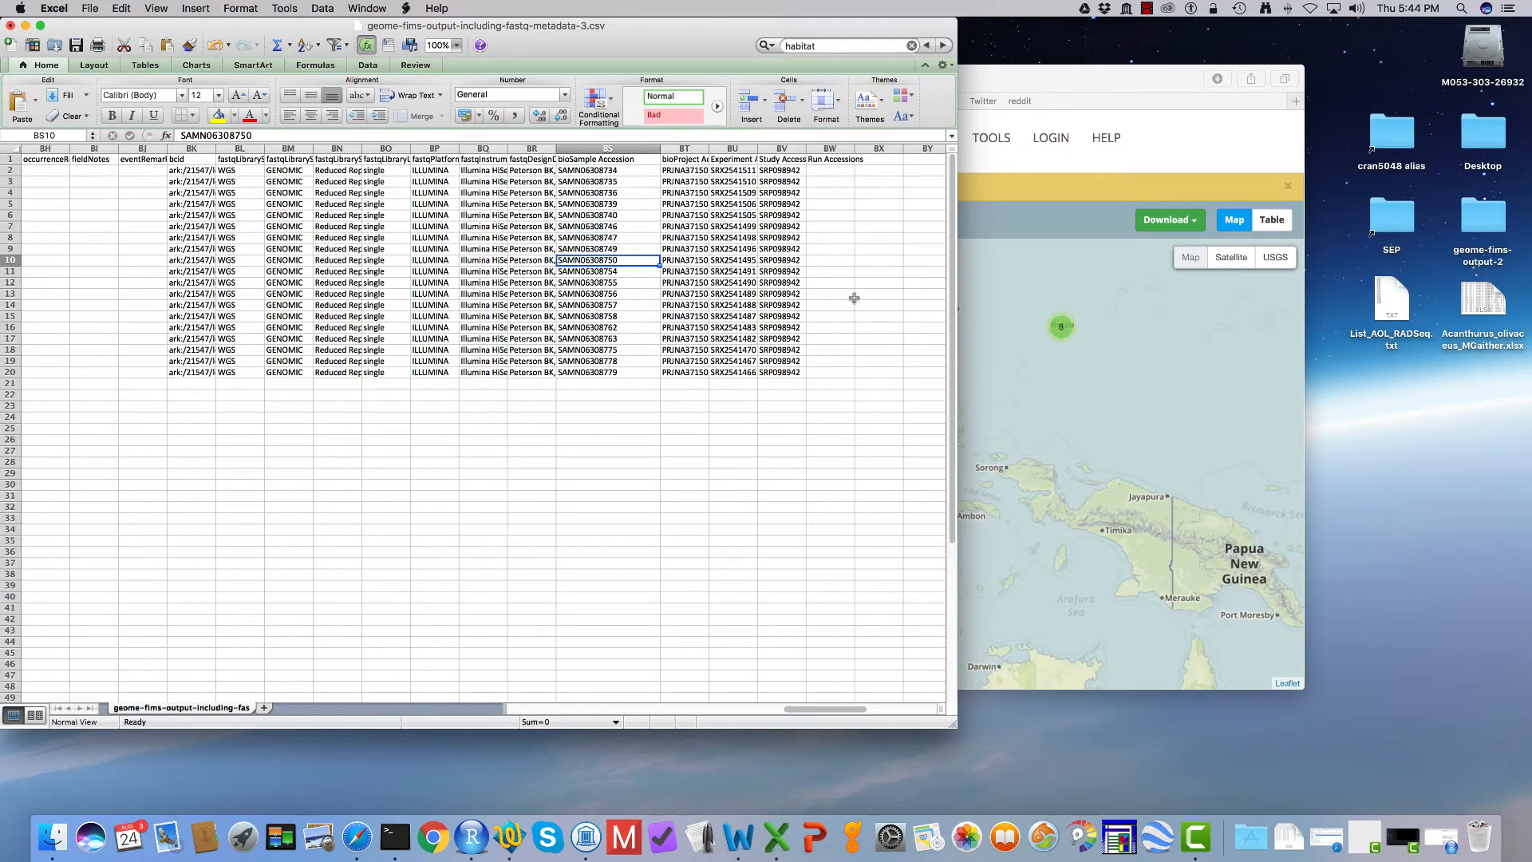
Step: Switch to the GeOMe query page in Safari and download the search results as Fasta
left_click(1209, 164)
left_click(1169, 219)
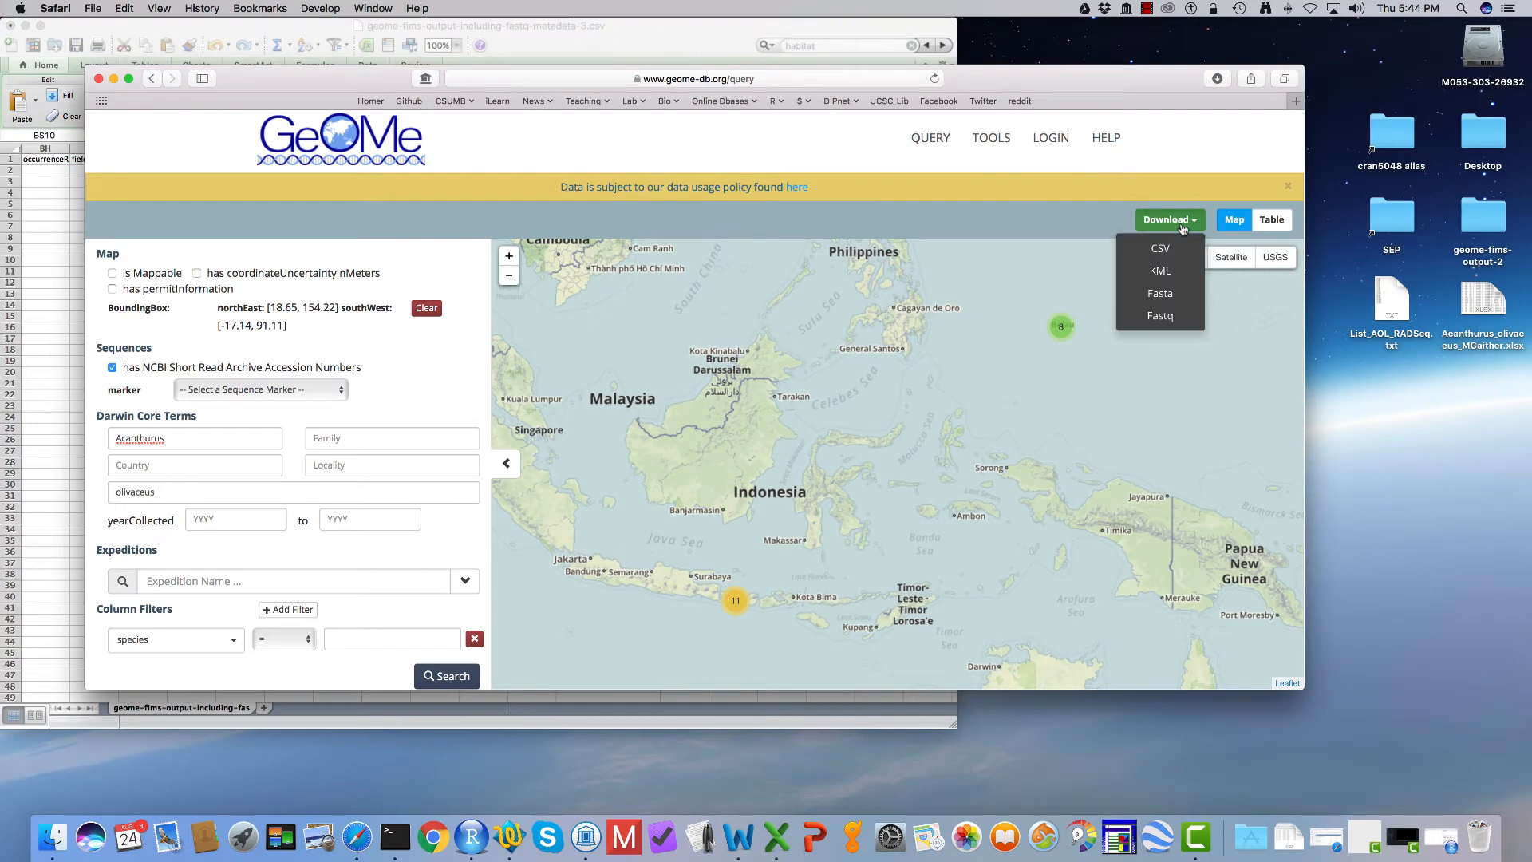
left_click(1162, 293)
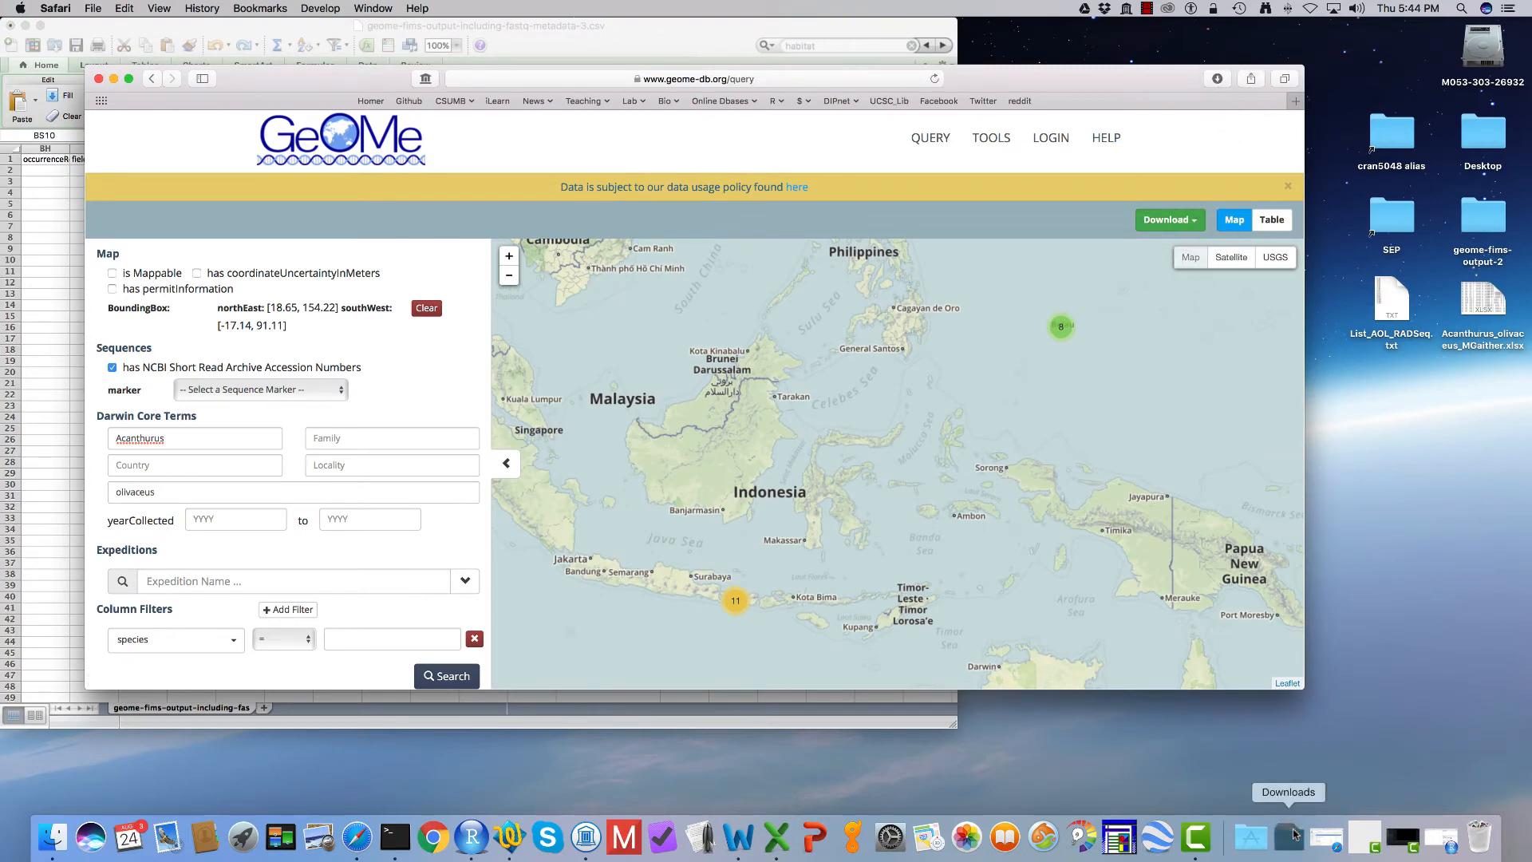
Step: Move the downloaded geome-fims-output-2 folder from Downloads to the desktop
left_click(1289, 837)
left_click(1291, 786)
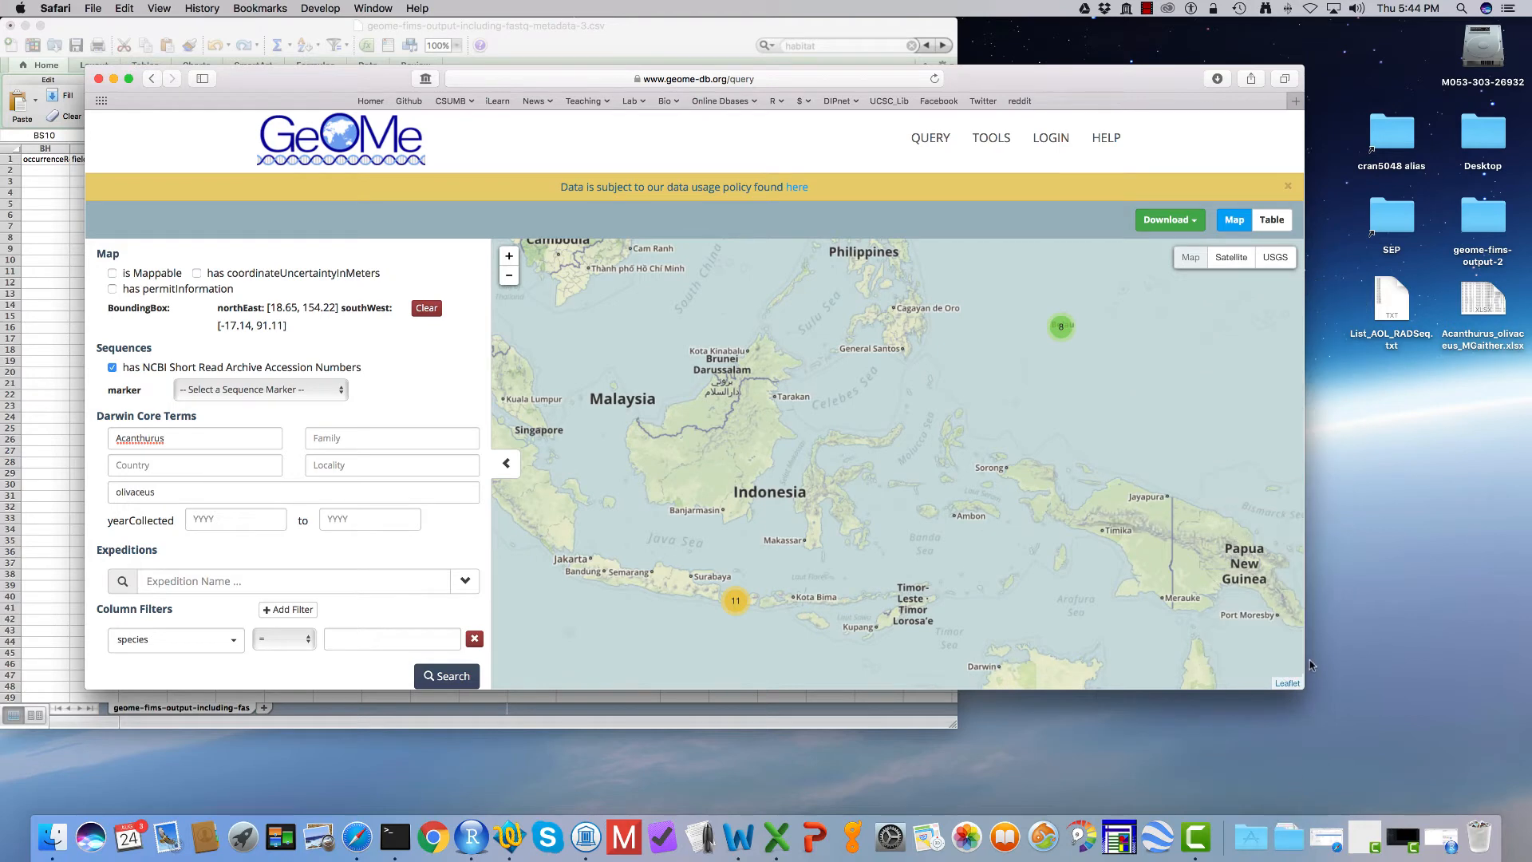
left_click(1279, 838)
left_click_drag(1291, 787, 1422, 562)
left_click(904, 353)
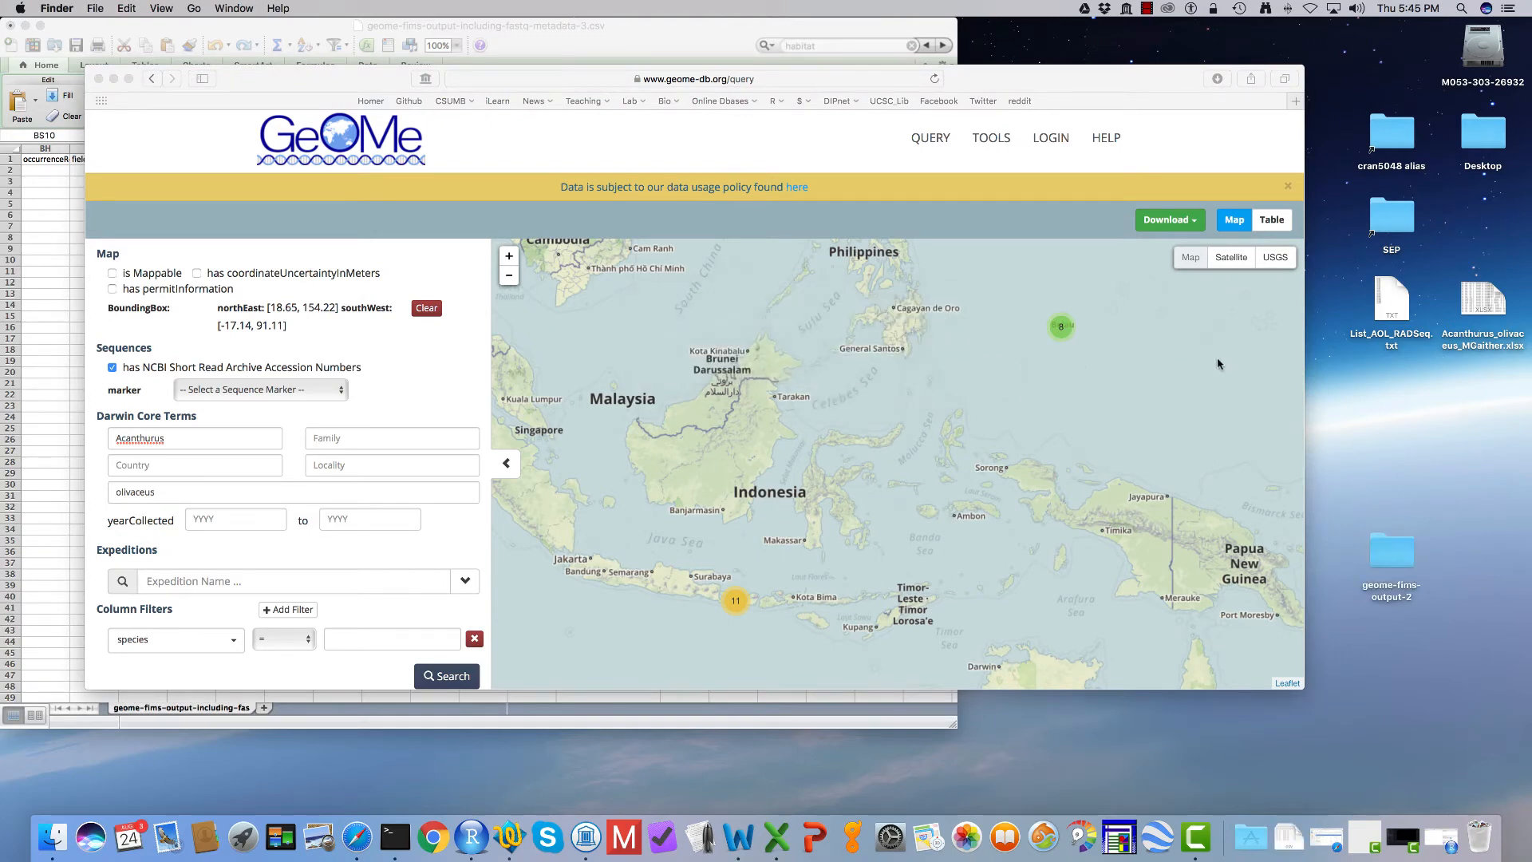
Step: In the geome-fims-output-2 folder, extract geome-db-output-fasta.zip and open the extracted folder
double_click(1395, 561)
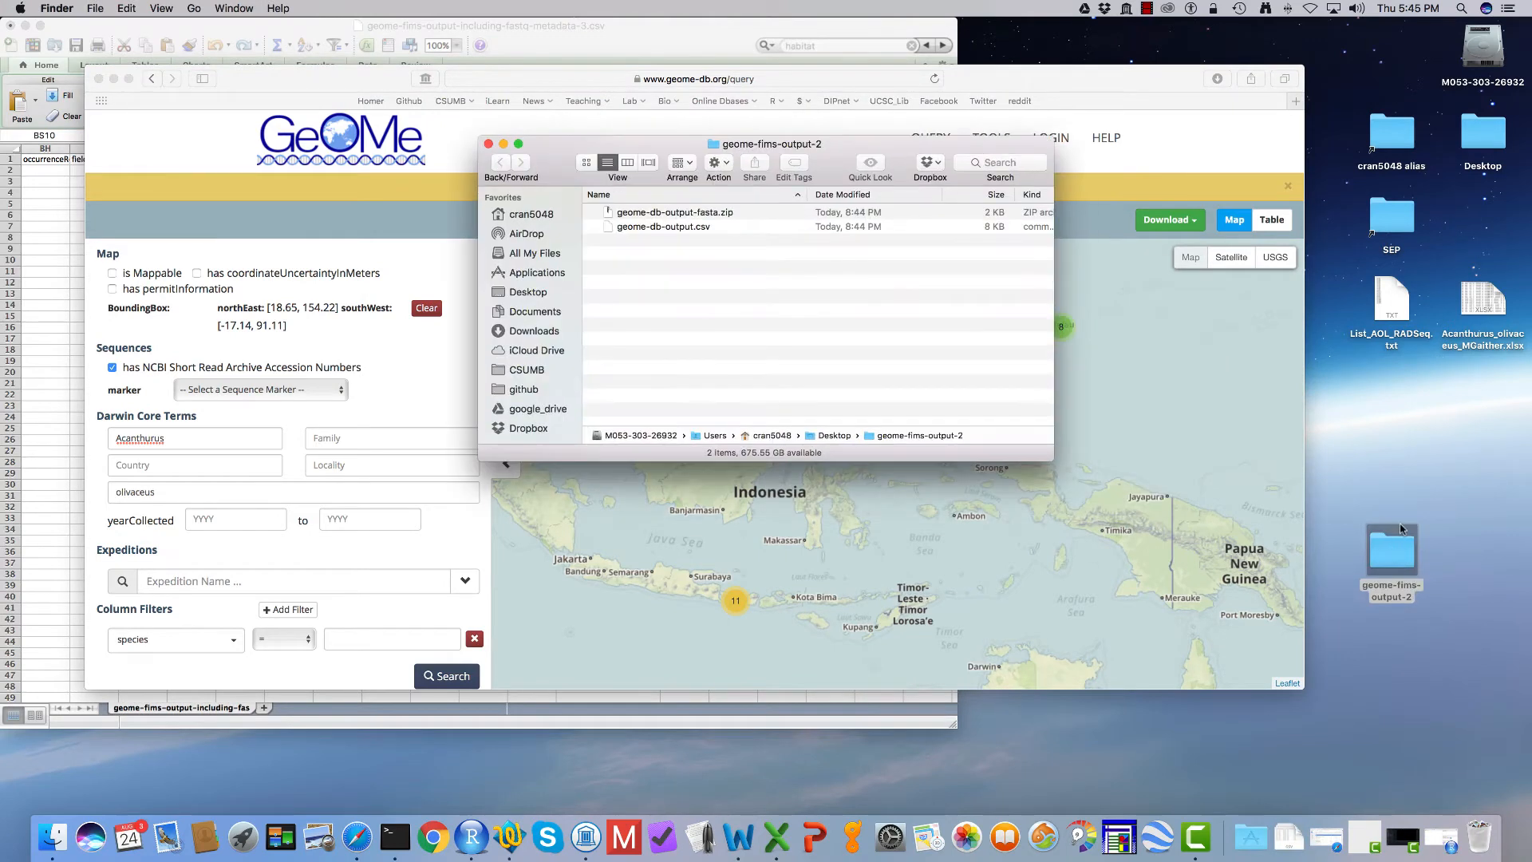
double_click(685, 216)
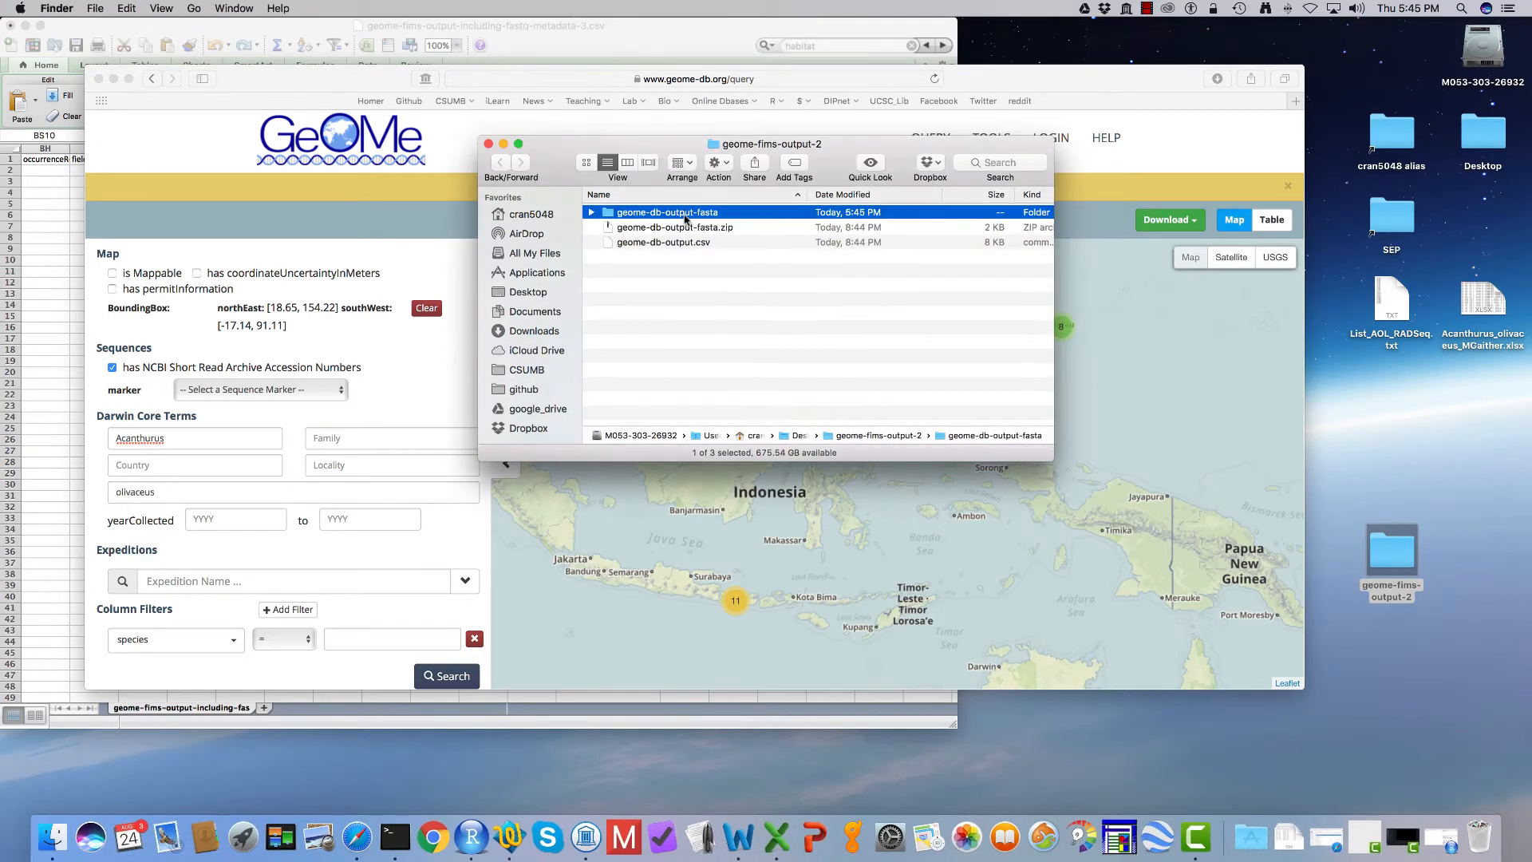
double_click(686, 215)
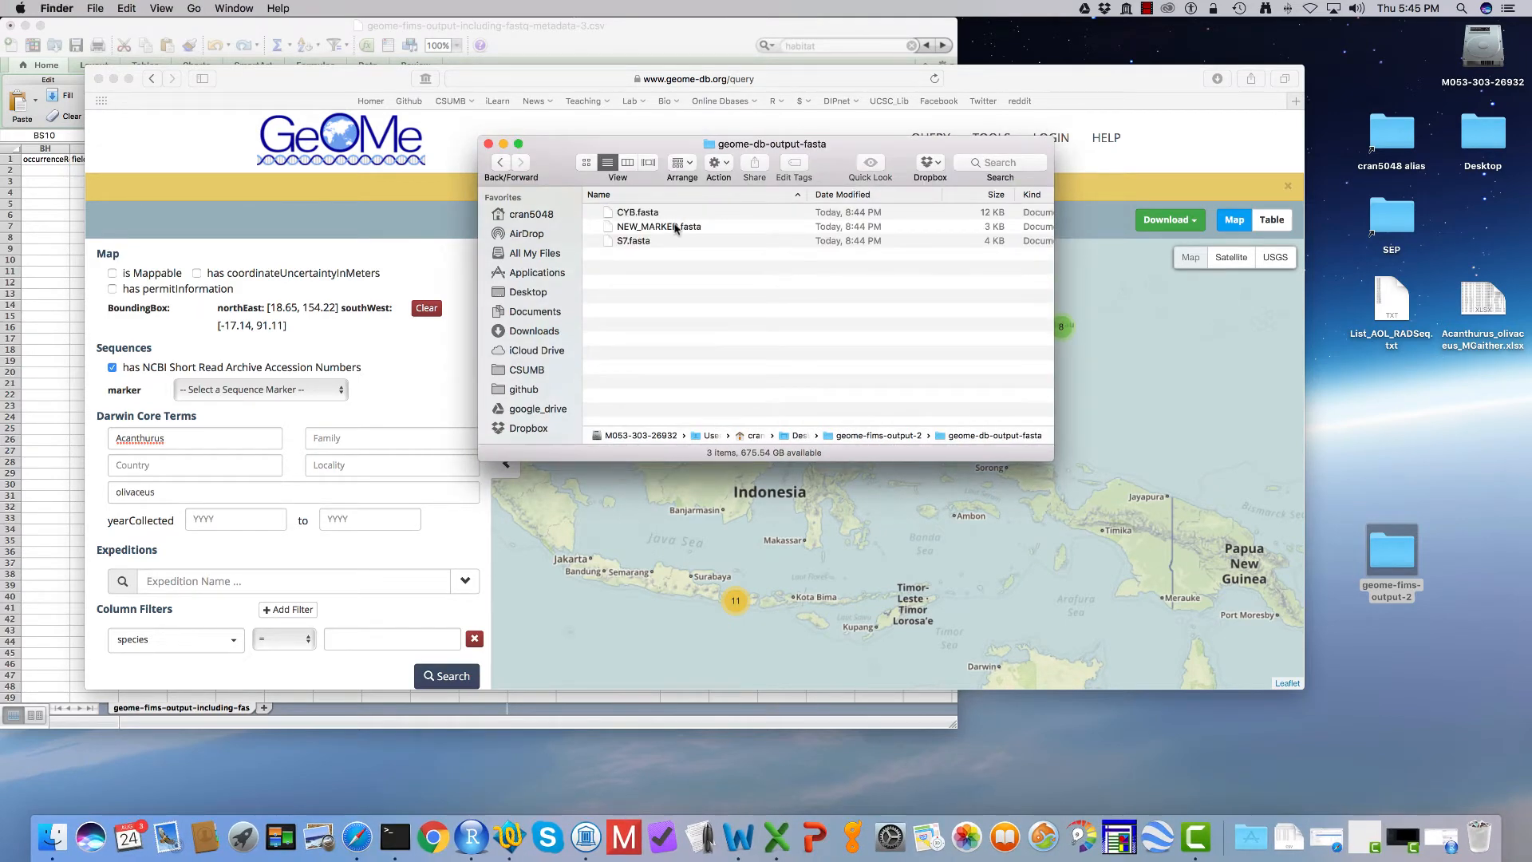
Step: View the sequences in NEW_MARKER.fasta and CYB.fasta in TextWrangler, closing each file after reading it
left_click(509, 836)
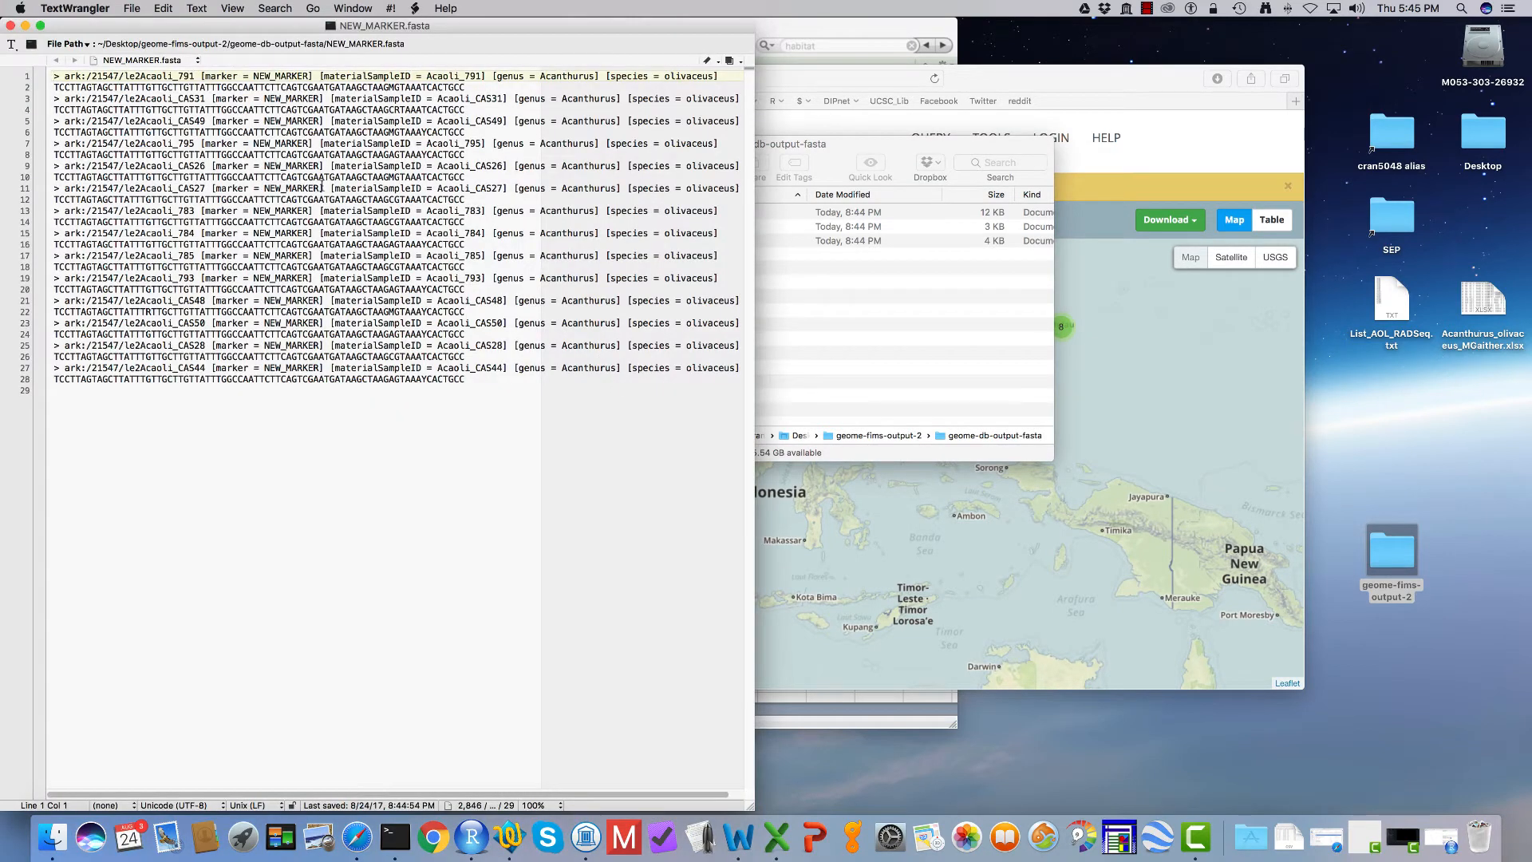
left_click(11, 26)
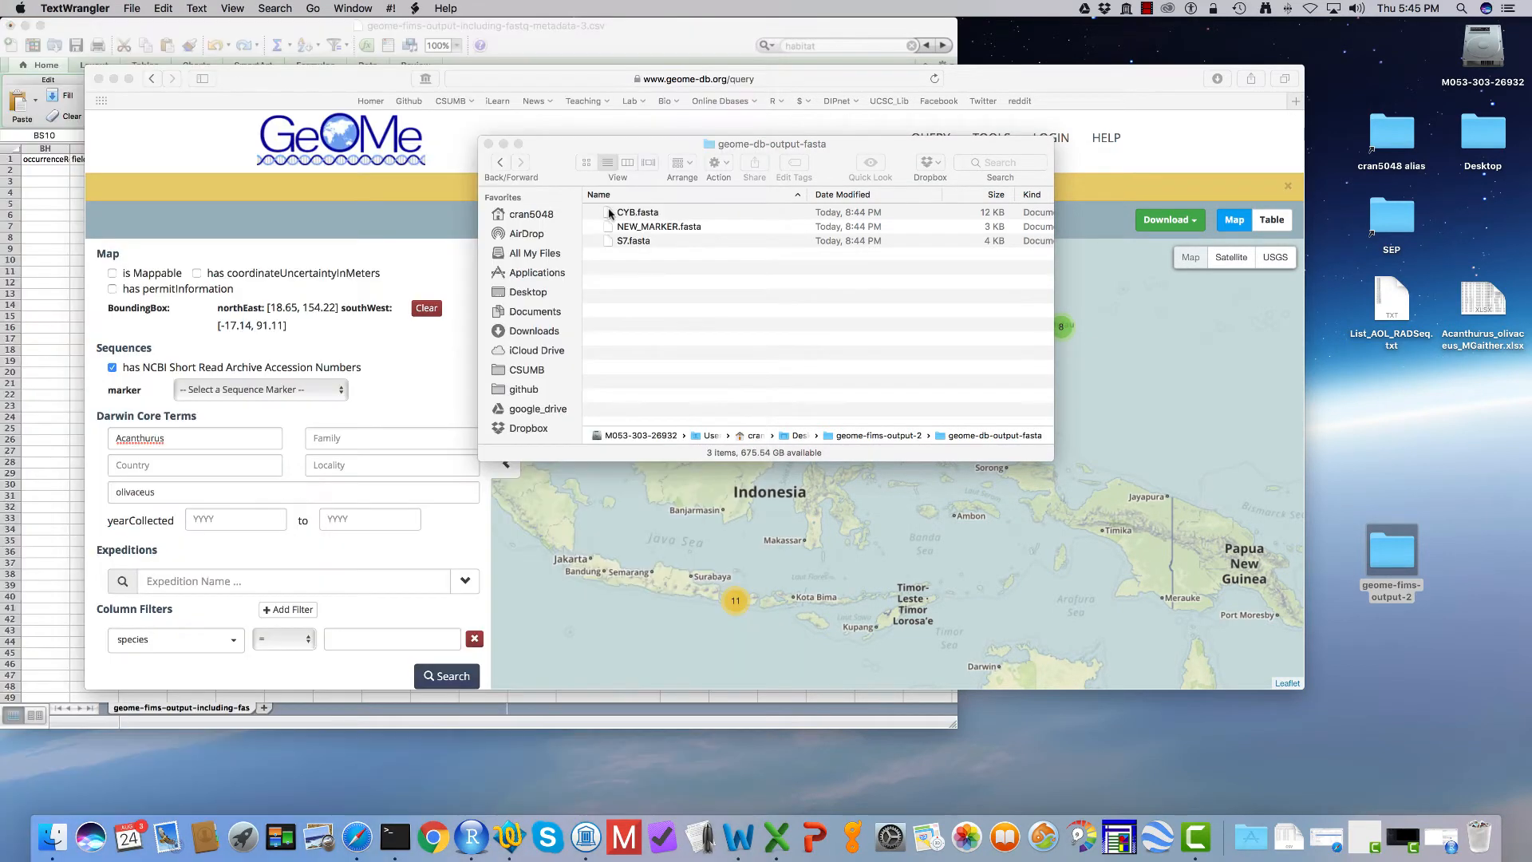
left_click_drag(610, 214, 523, 845)
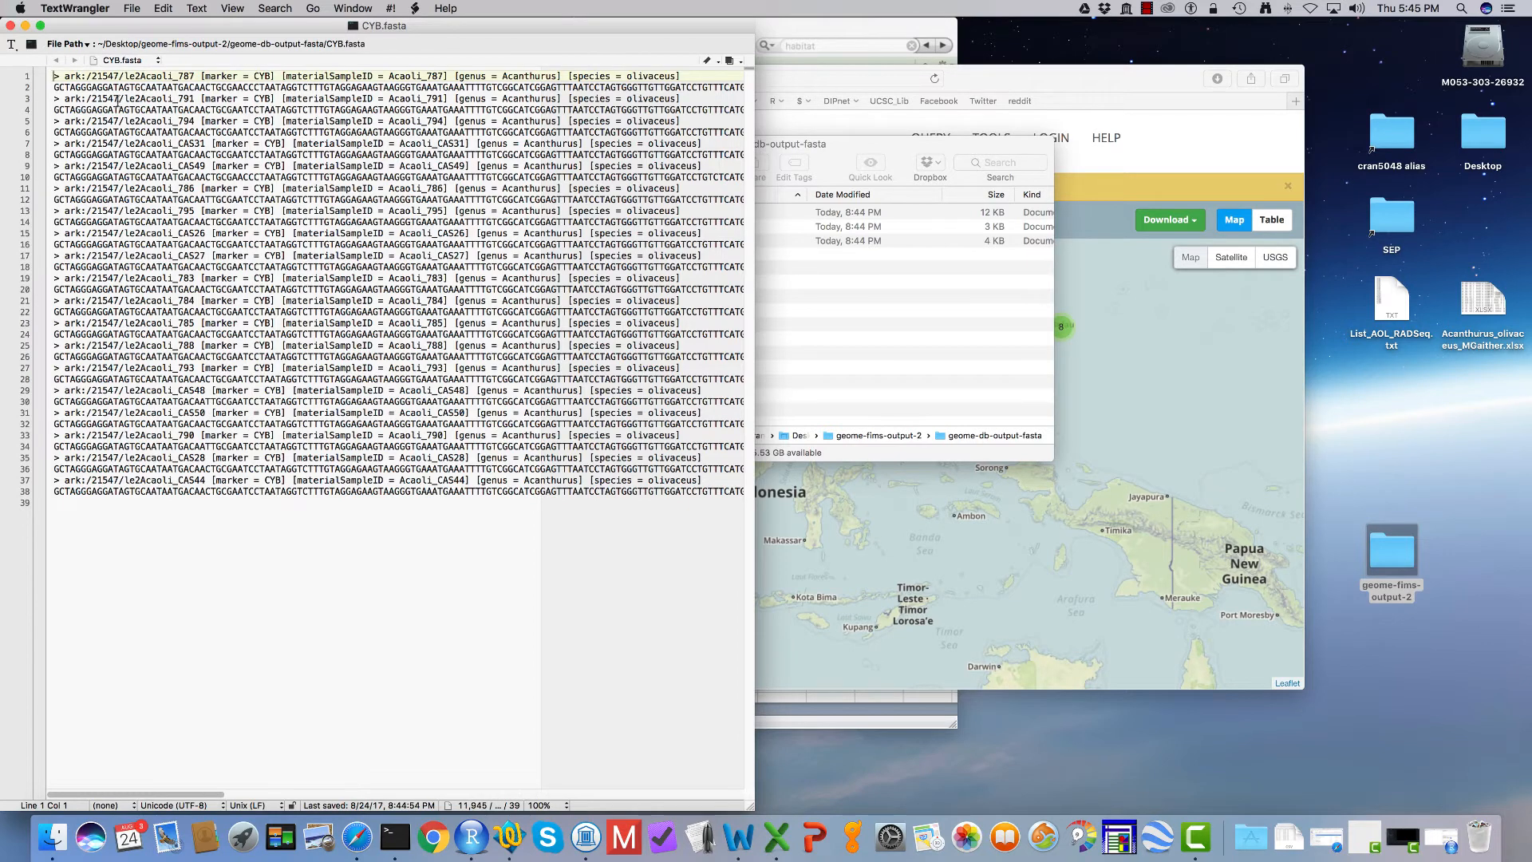
left_click(10, 25)
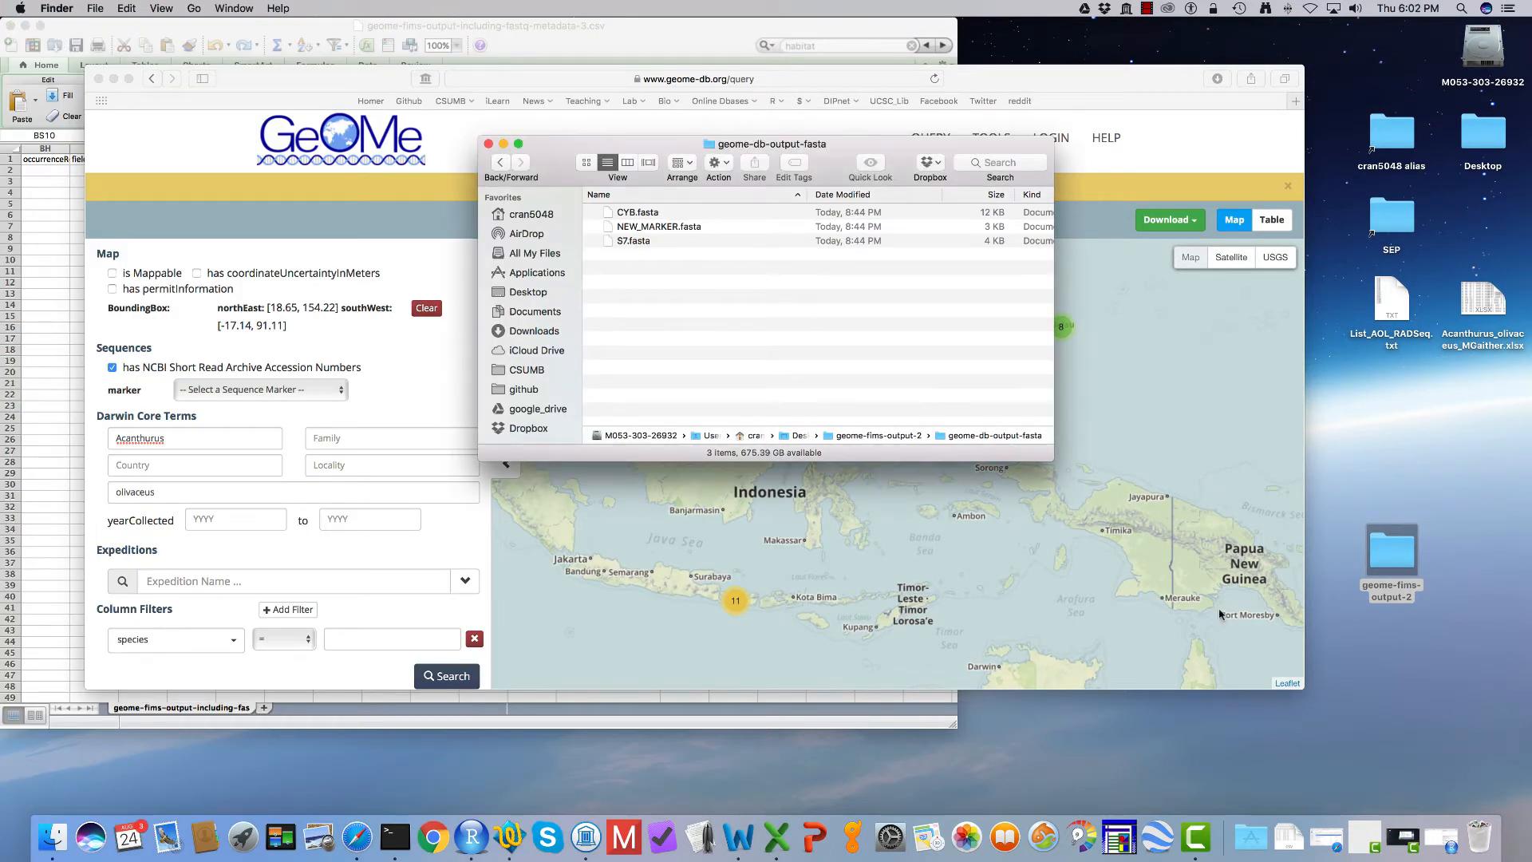
Step: Switch to RStudio and install the geomedb package, allowing R to restart before the installation
left_click(1442, 852)
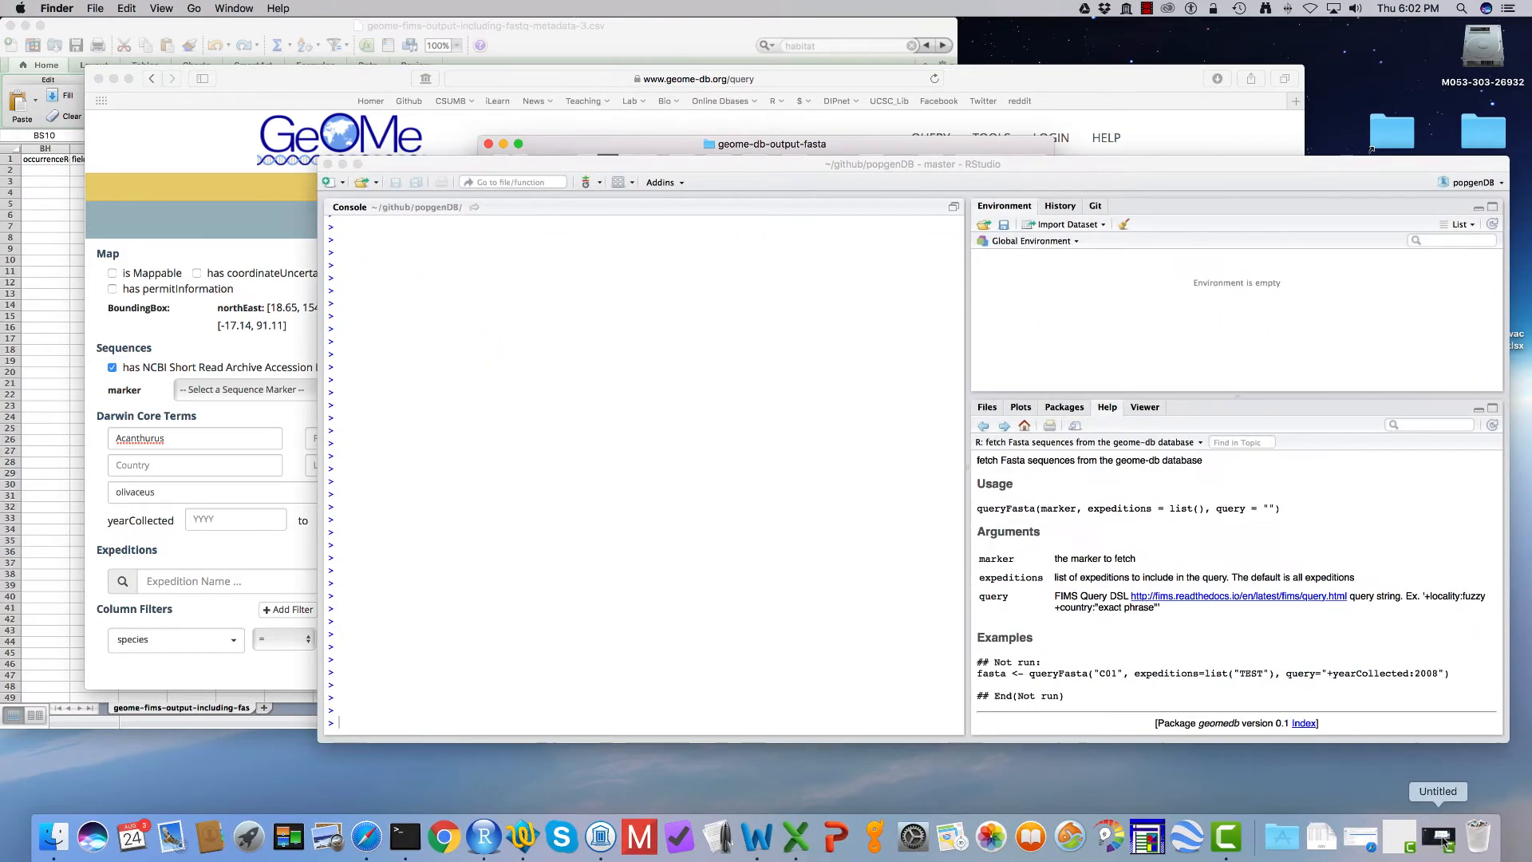
type("install.pac")
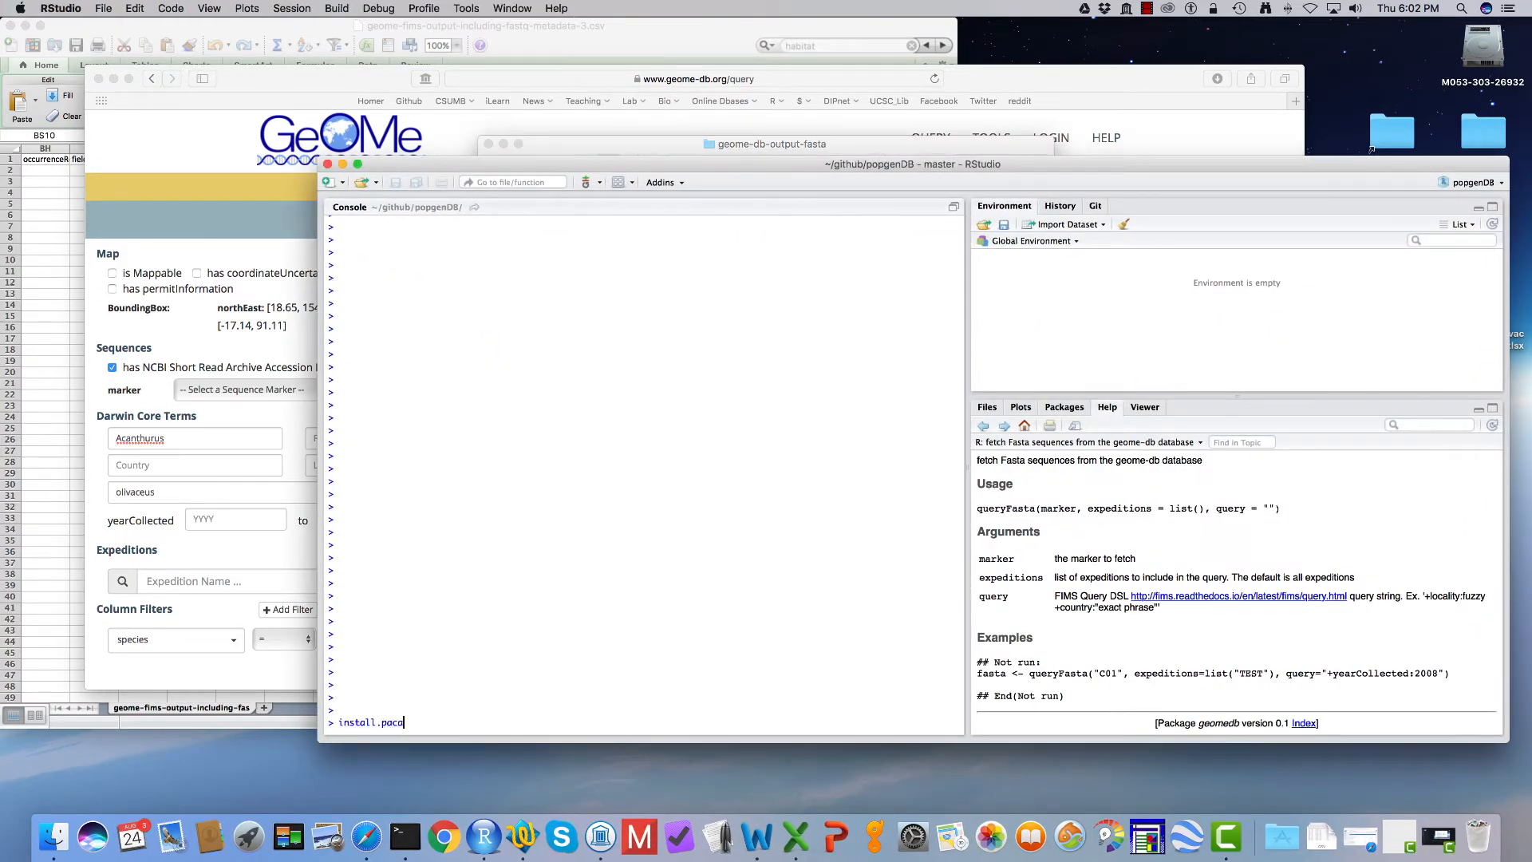
type("kages(")
type("\"geomedb")
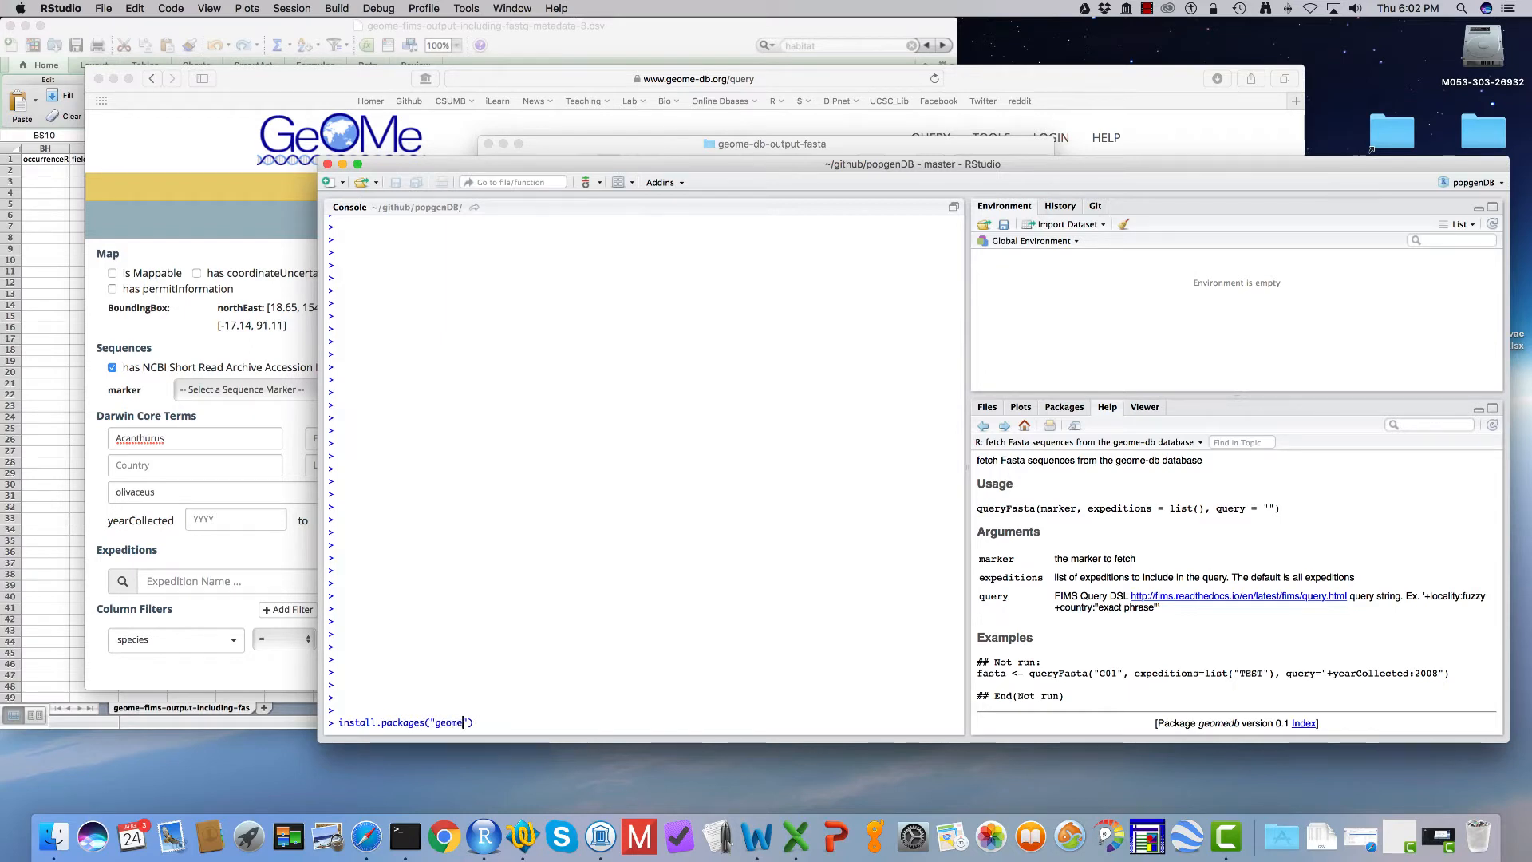
key("Return")
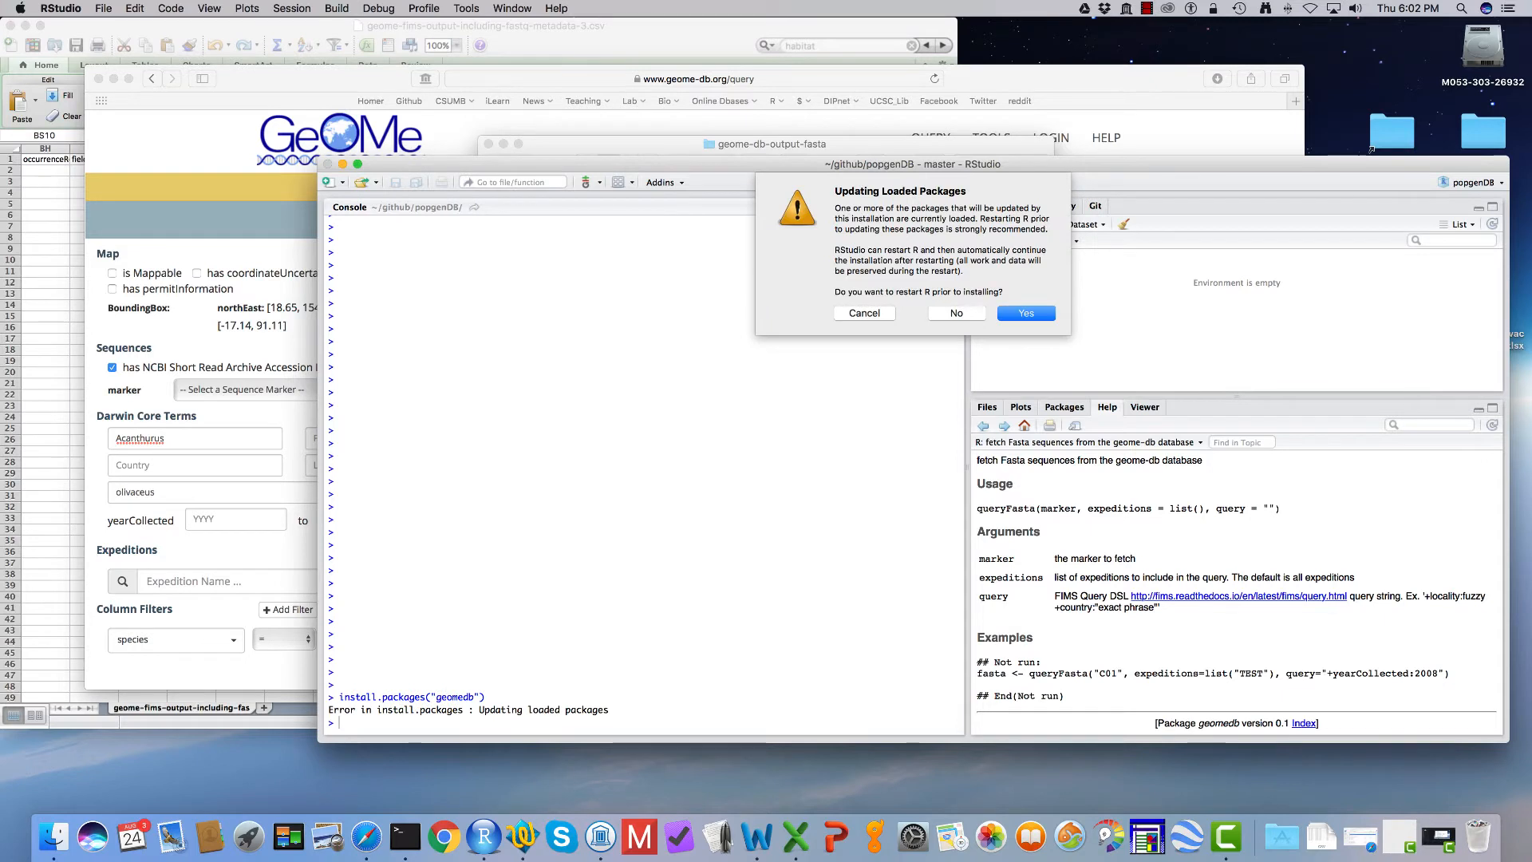
left_click(1031, 312)
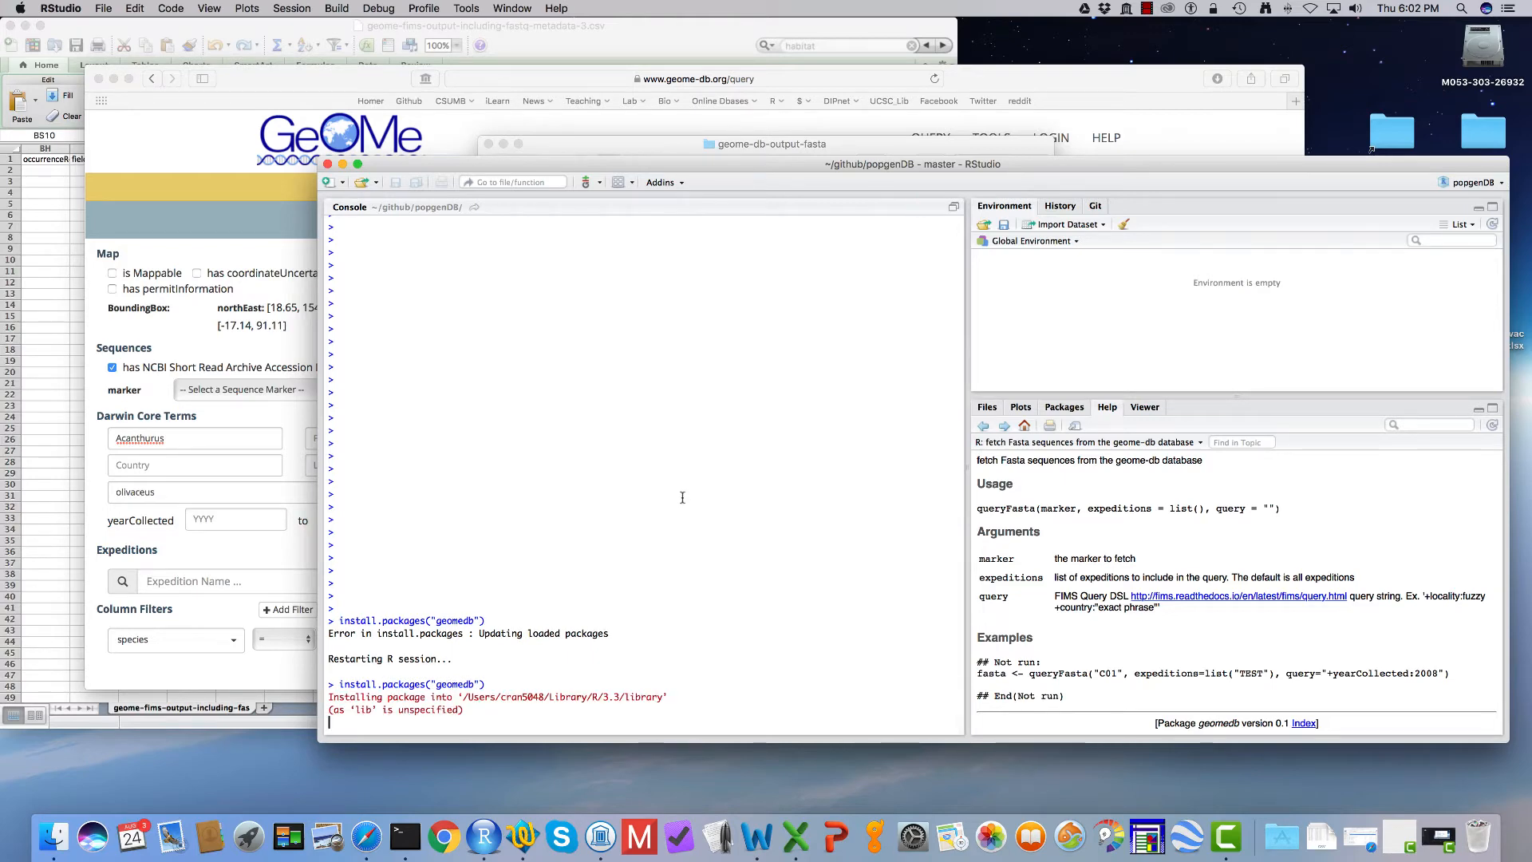
Step: Load the geomedb library in the R console
type("lib")
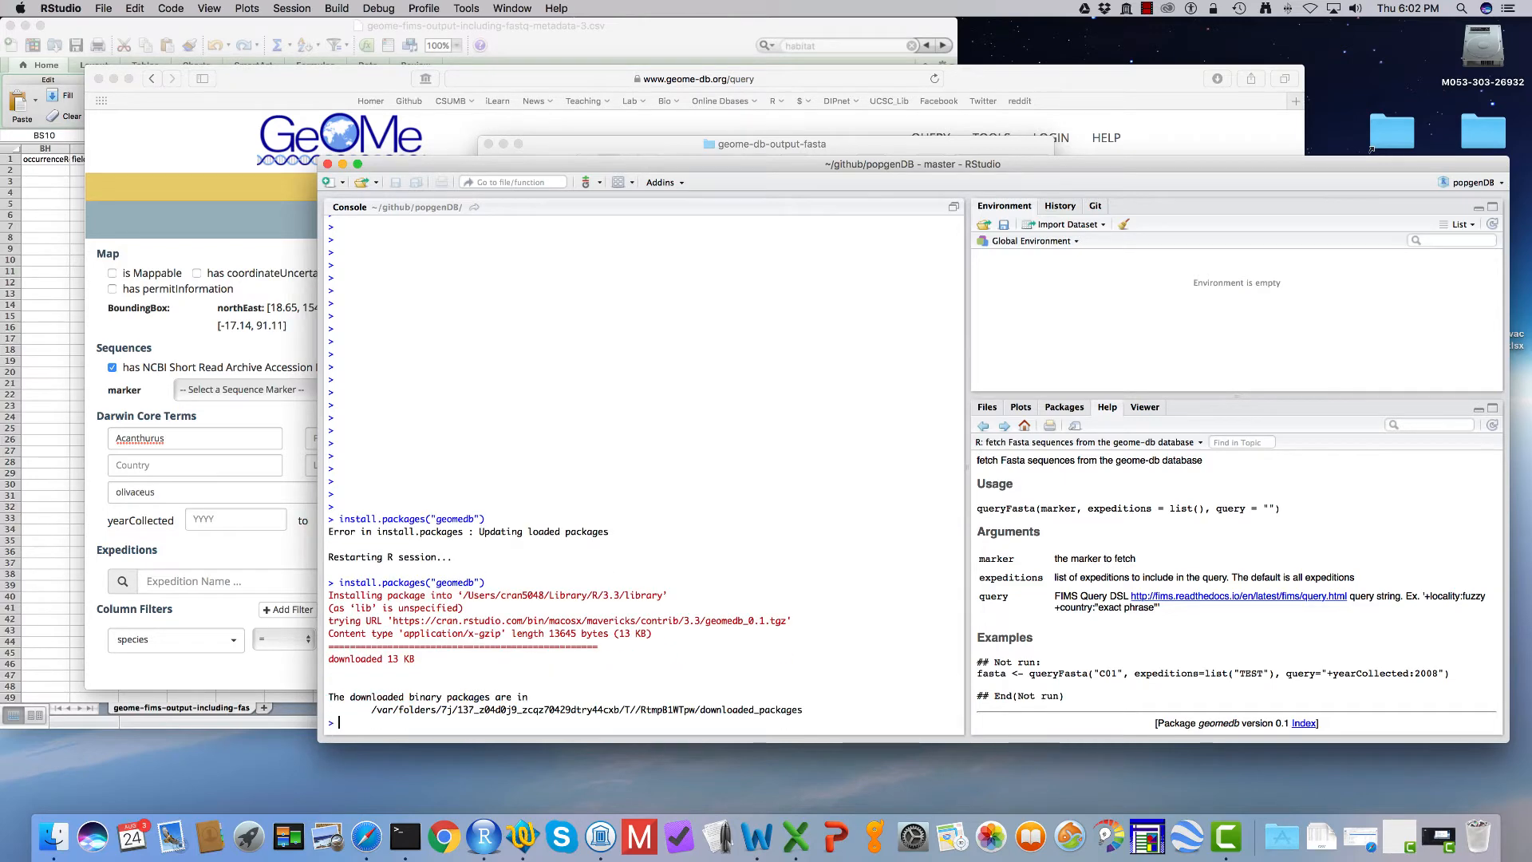
type("rary(geomedb")
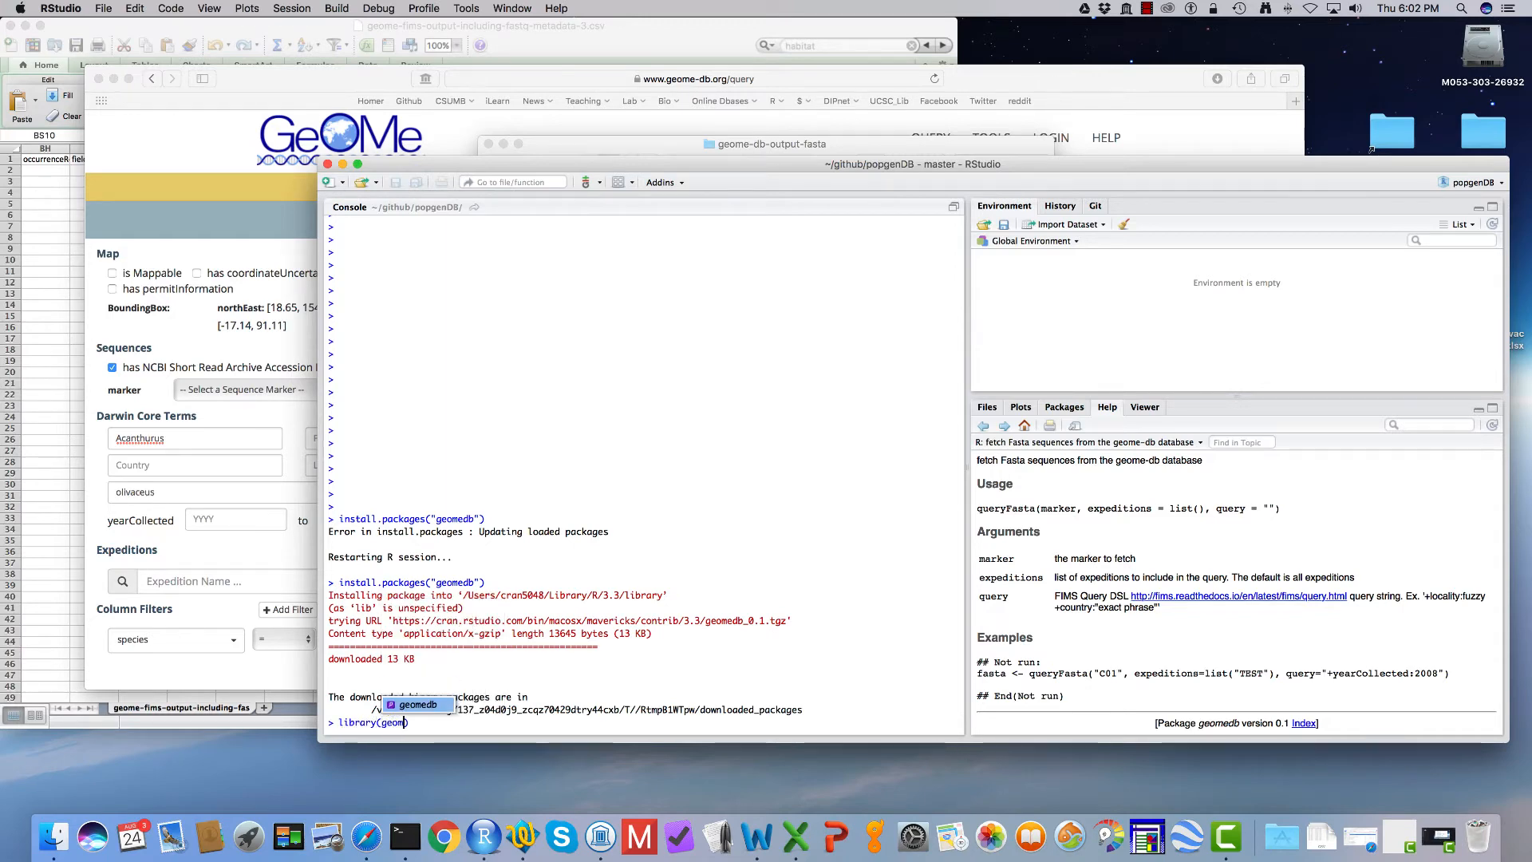
key("Return")
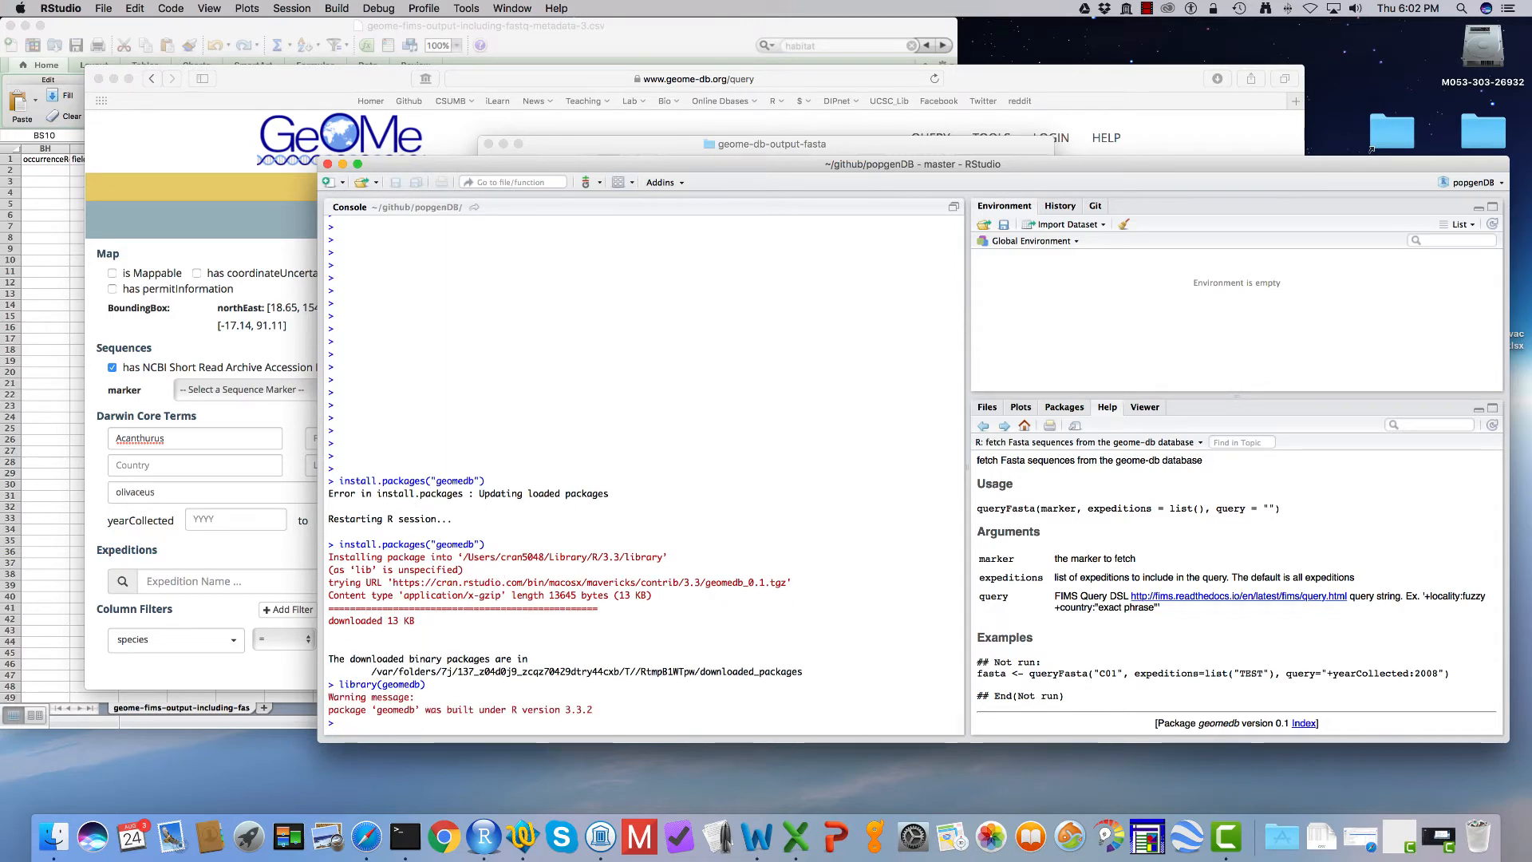
key("Return")
key("Return")
type("q")
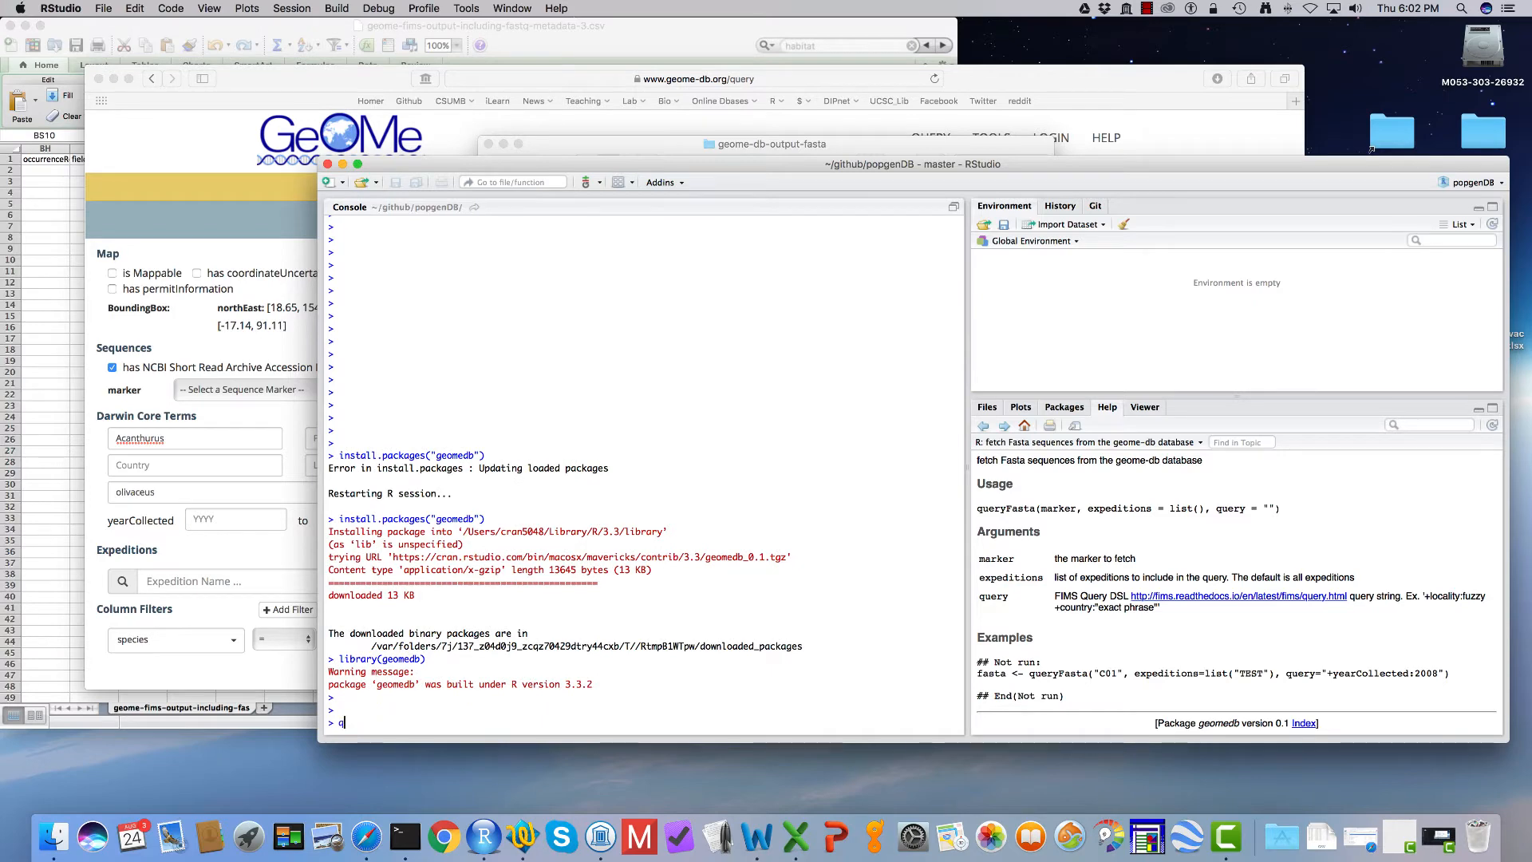
type("ueryFas")
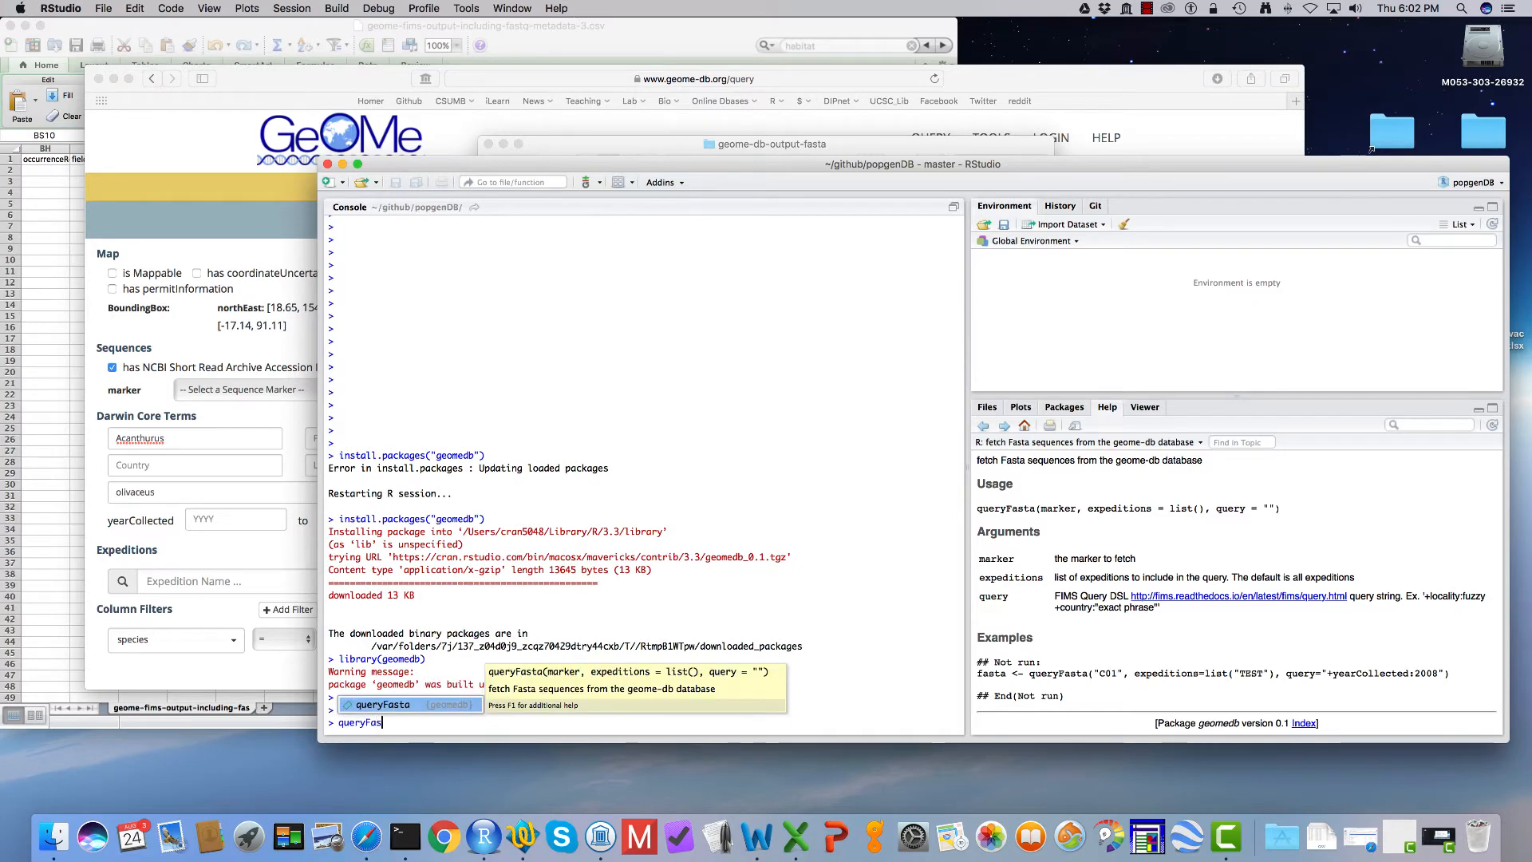
key("Tab")
key("BackSpace")
key("BackSpace")
key("BackSpace")
key("BackSpace")
key("BackSpace")
key("BackSpace")
key("BackSpace")
key("BackSpace")
key("BackSpace")
key("BackSpace")
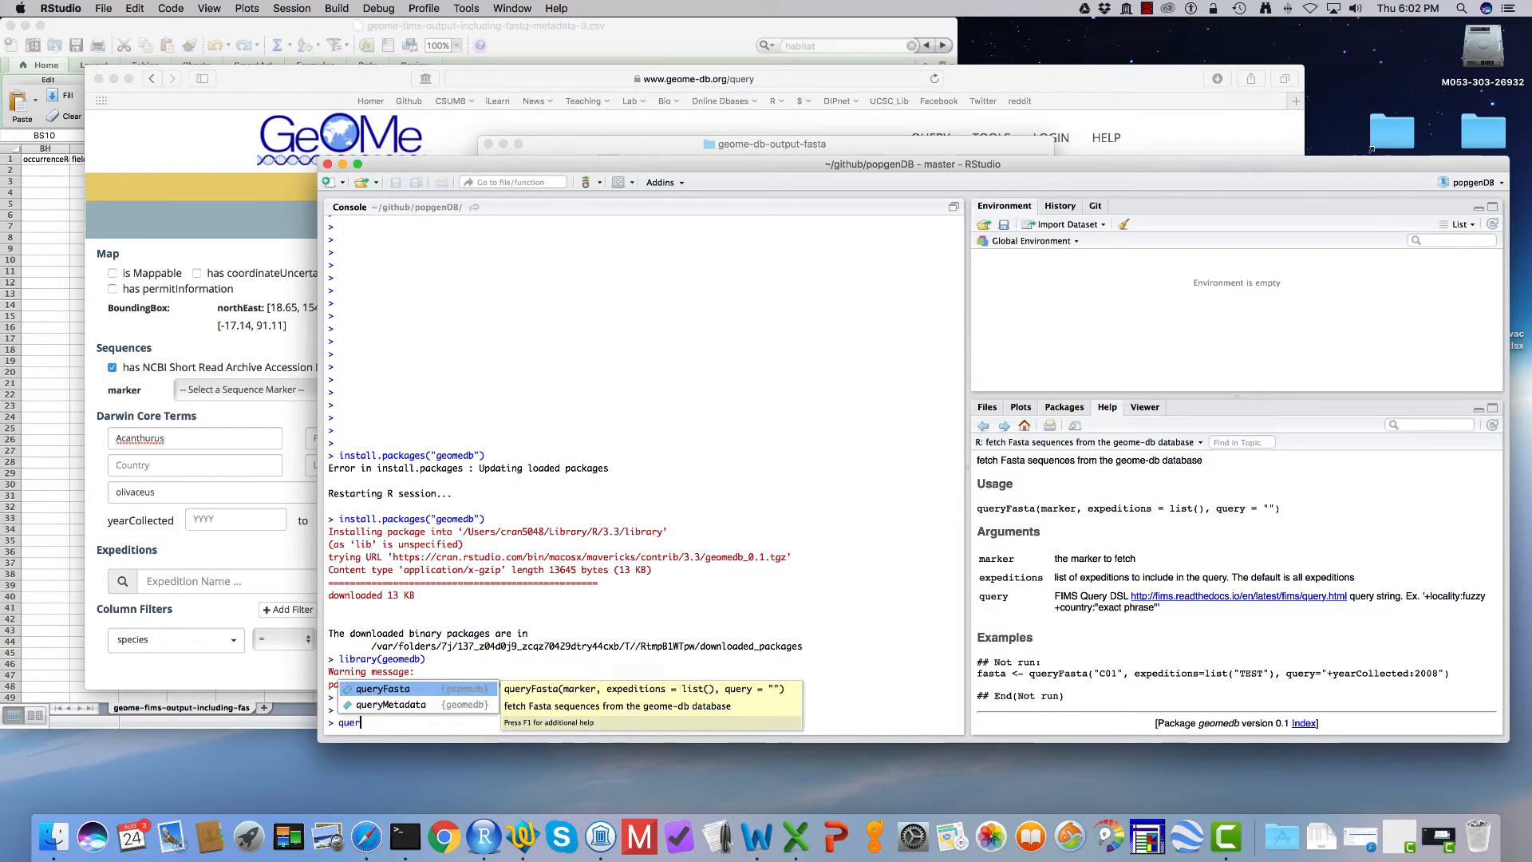
Step: Write a console assignment to aoli that calls queryFasta with the marker set to "CYB"
type("aoli")
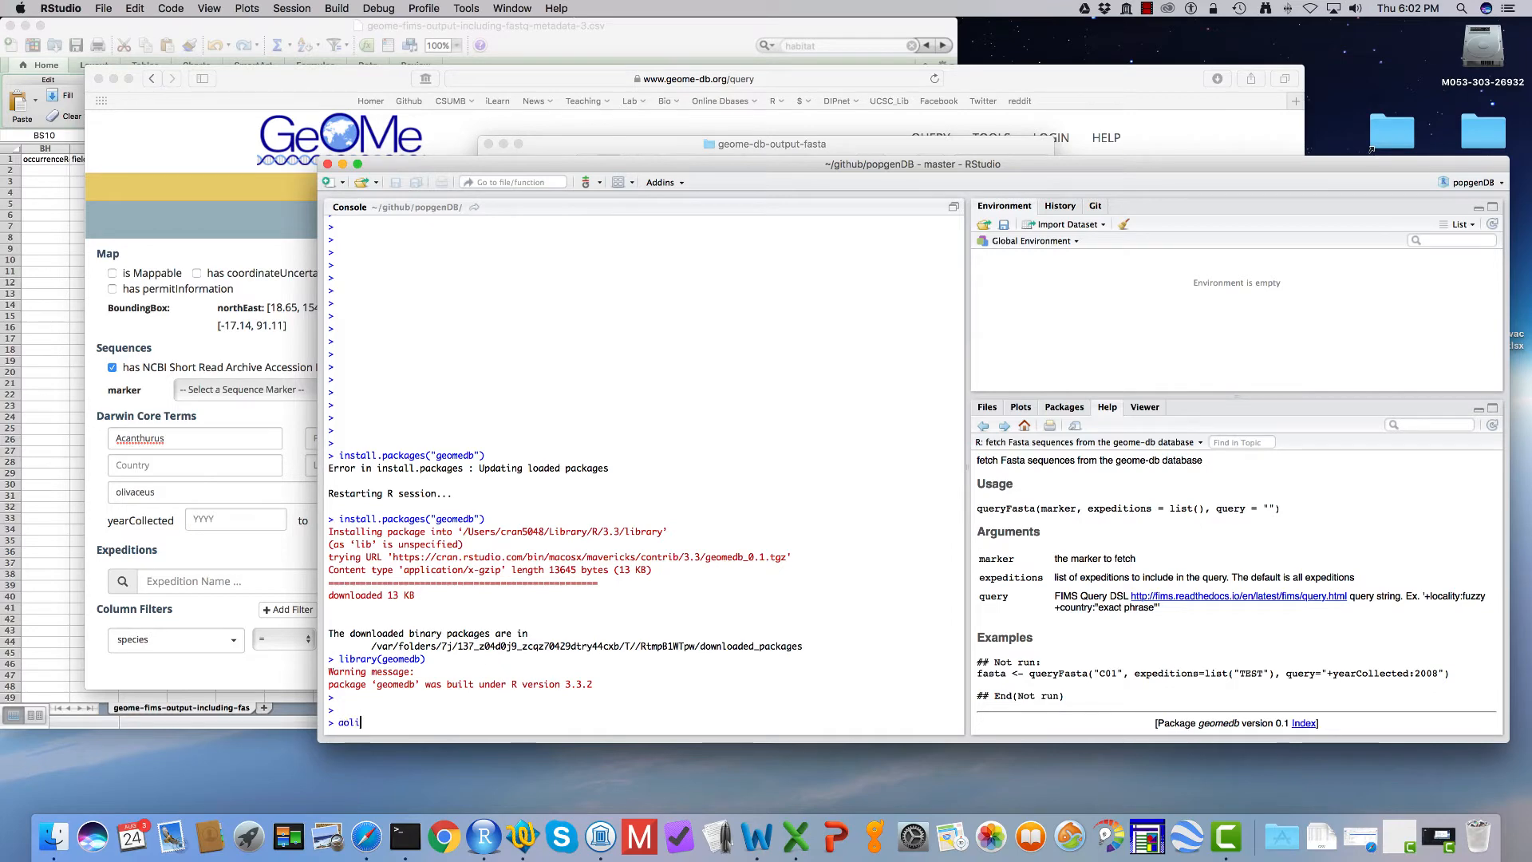
type("<-queryFasta")
type("(")
type("marker=")
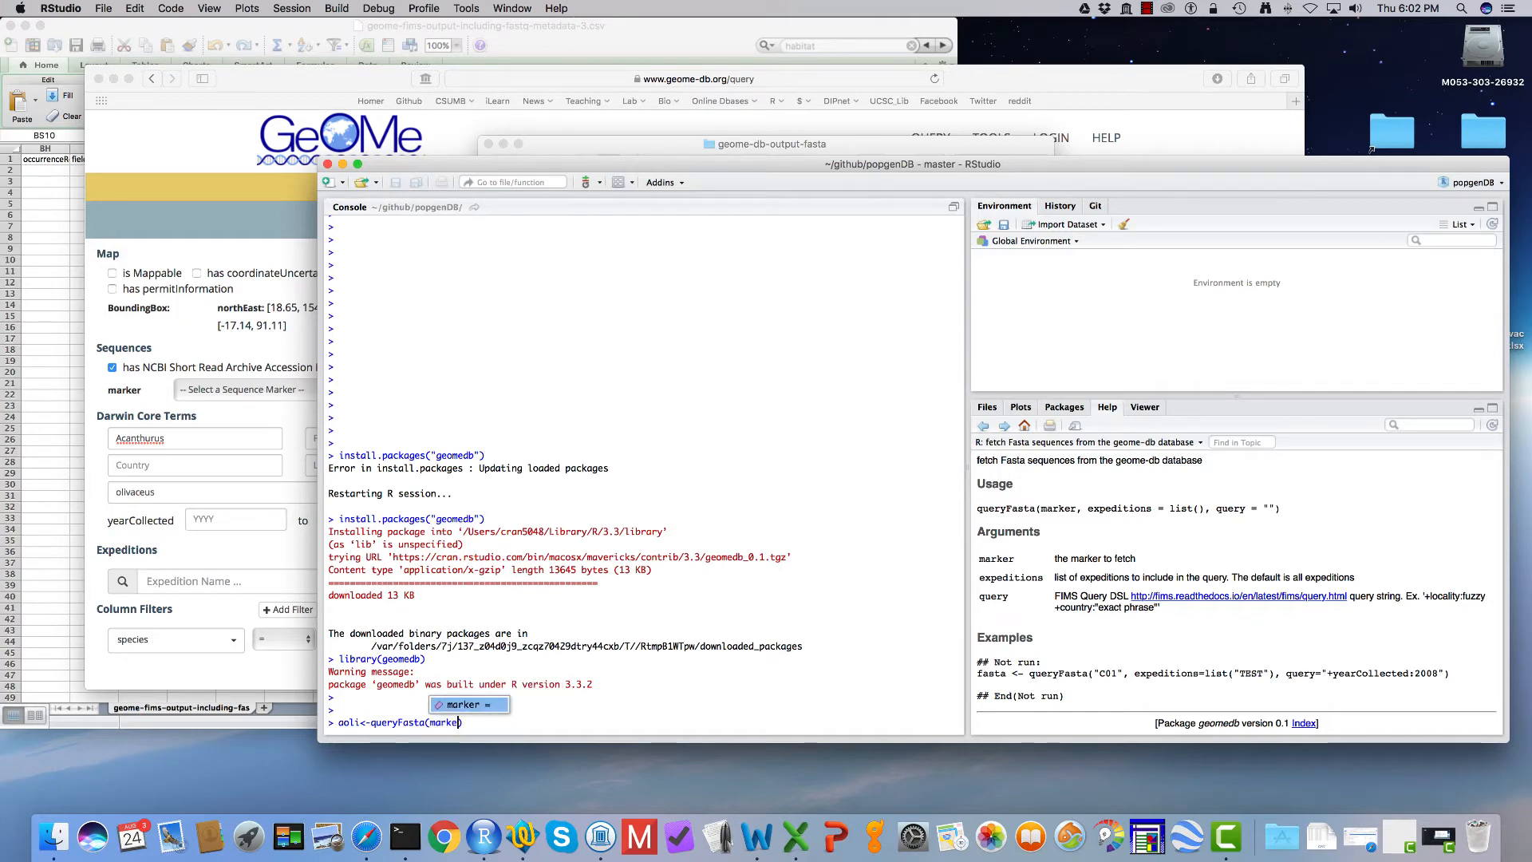
type("\"CYB\"")
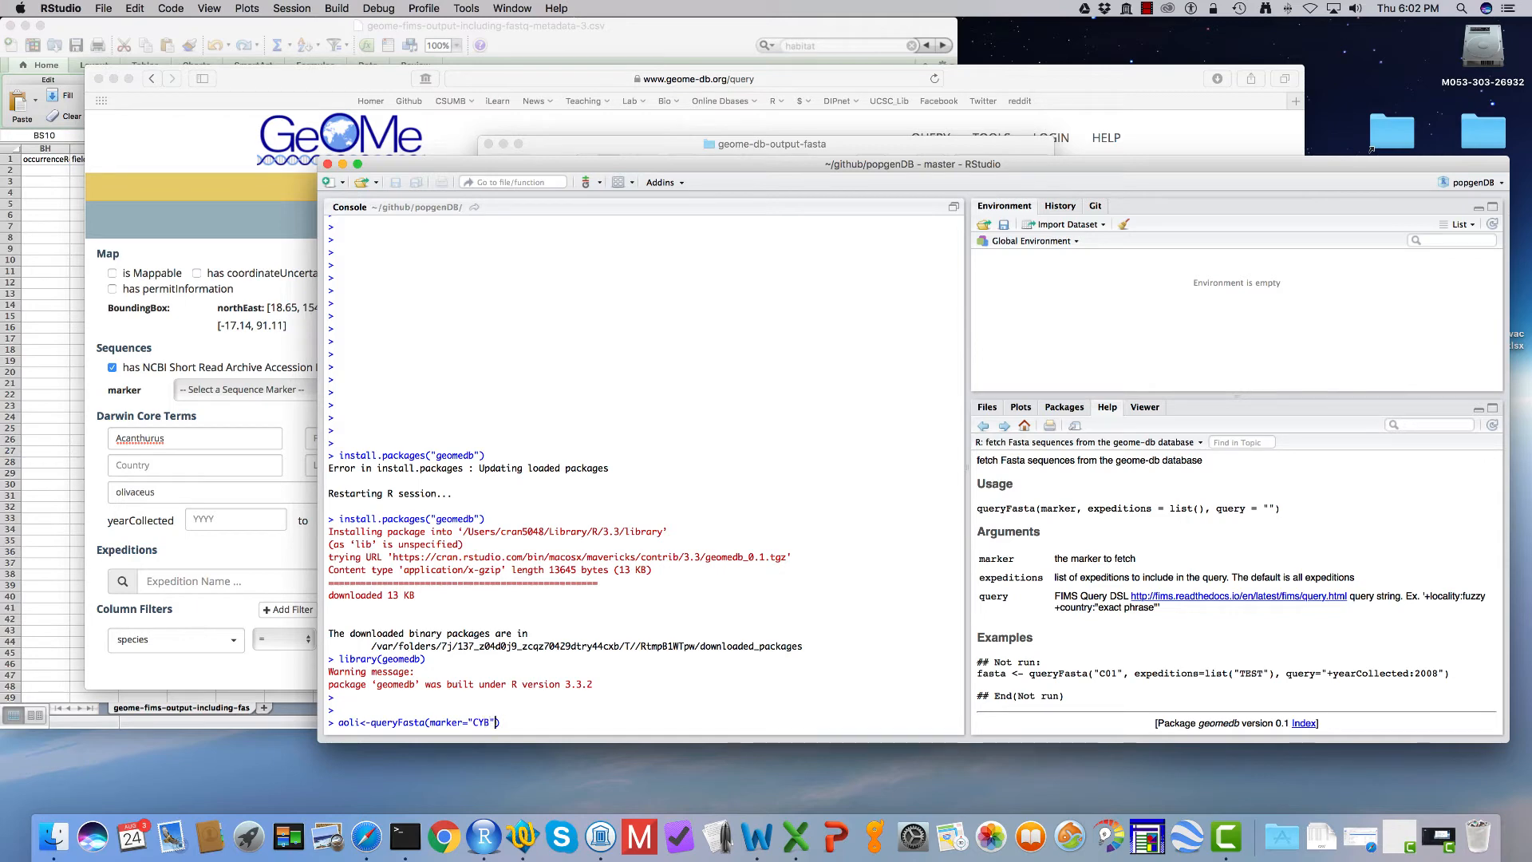
type(", query=\"+genus Acant")
Step: Add the argument query="+genus:Acanthurus +species:olivaceus" to the queryFasta call and run it
key("BackSpace")
key("BackSpace")
key("BackSpace")
key("BackSpace")
key("BackSpace")
key("BackSpace")
type(":Acanthurus")
type("+speci")
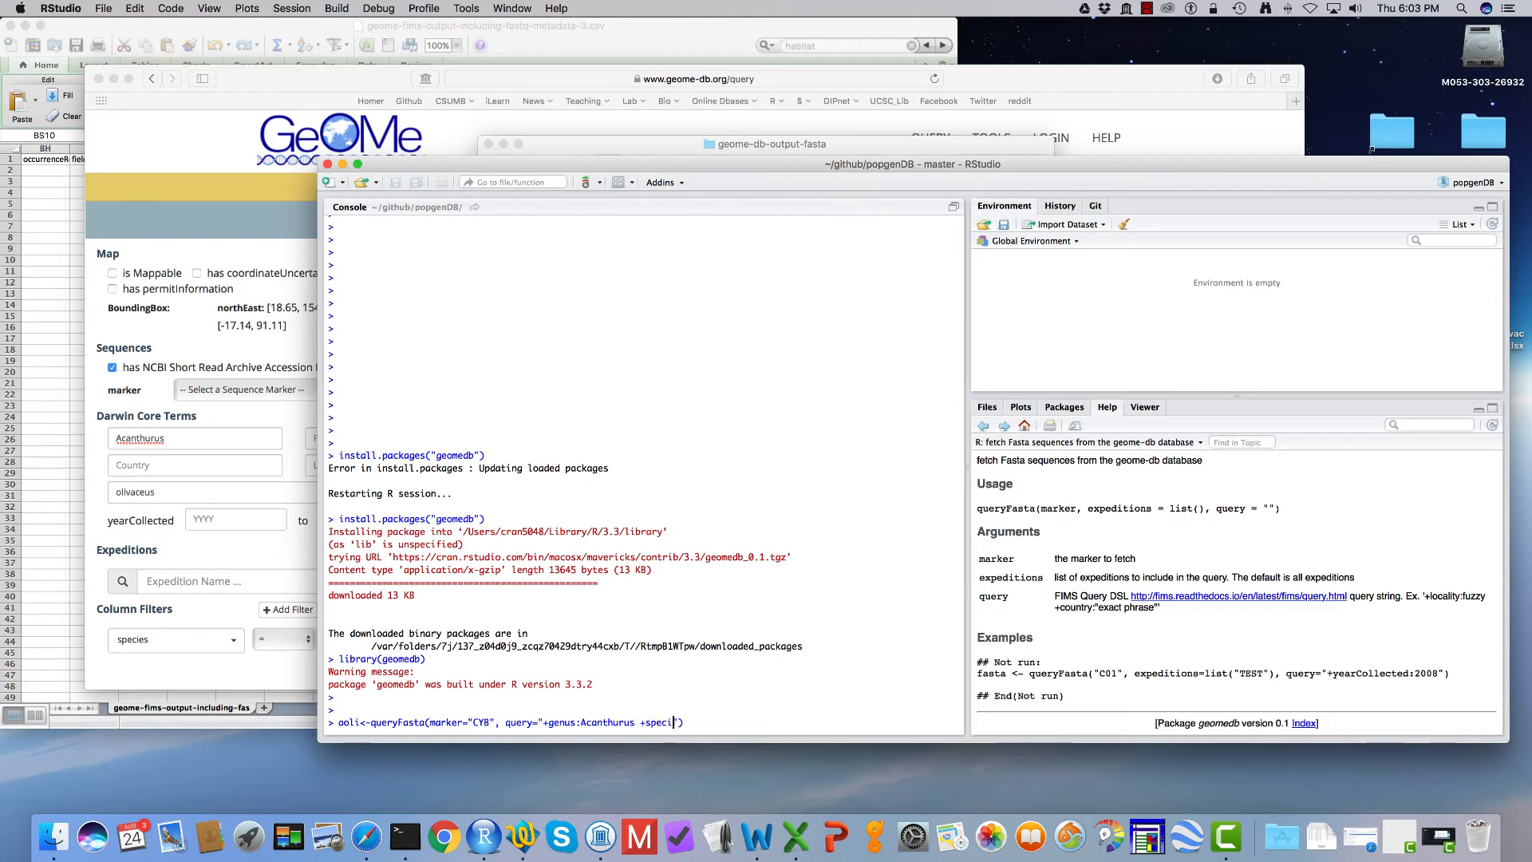
type("es:olivaceus")
key("Return")
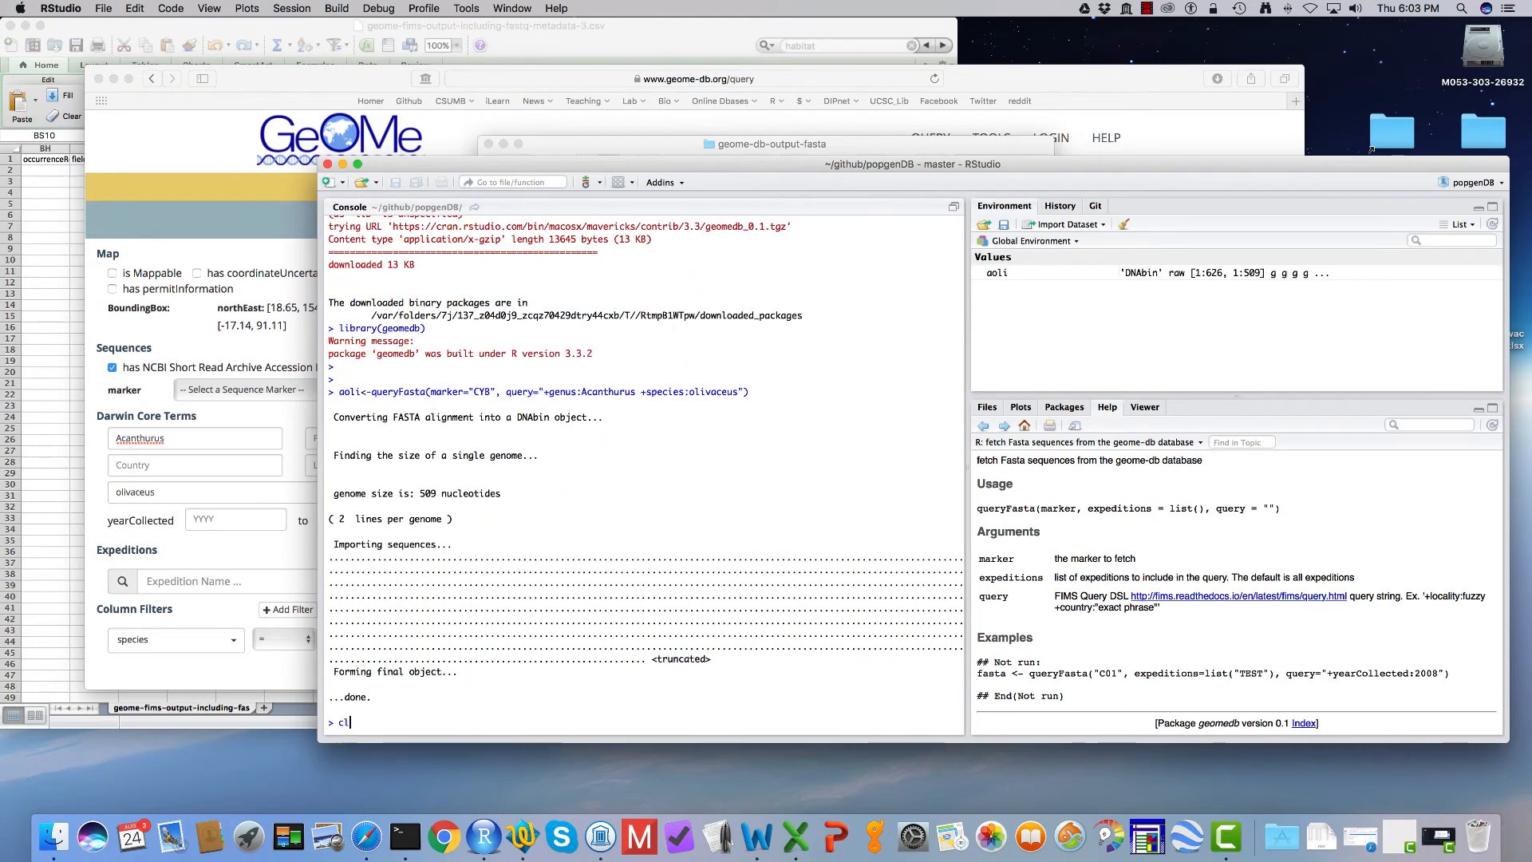
Step: Check the object class of aoli with class(aoli)
type("ass(aol")
type("i")
key("BackSpace")
type("li")
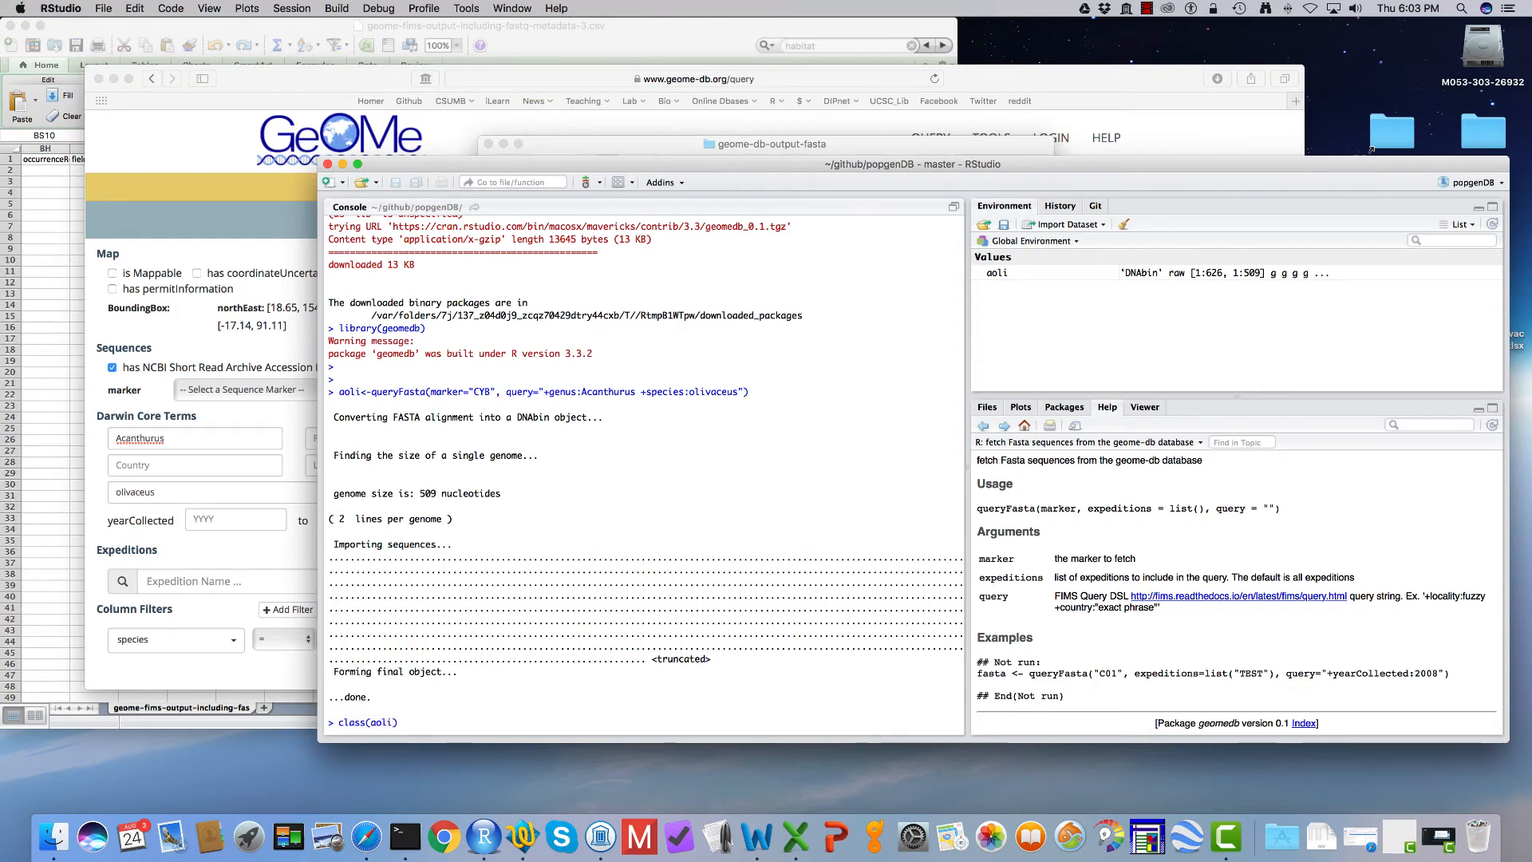
key("Return")
Step: Summarize aoli with summary(aoli) and look through the output
type("sum")
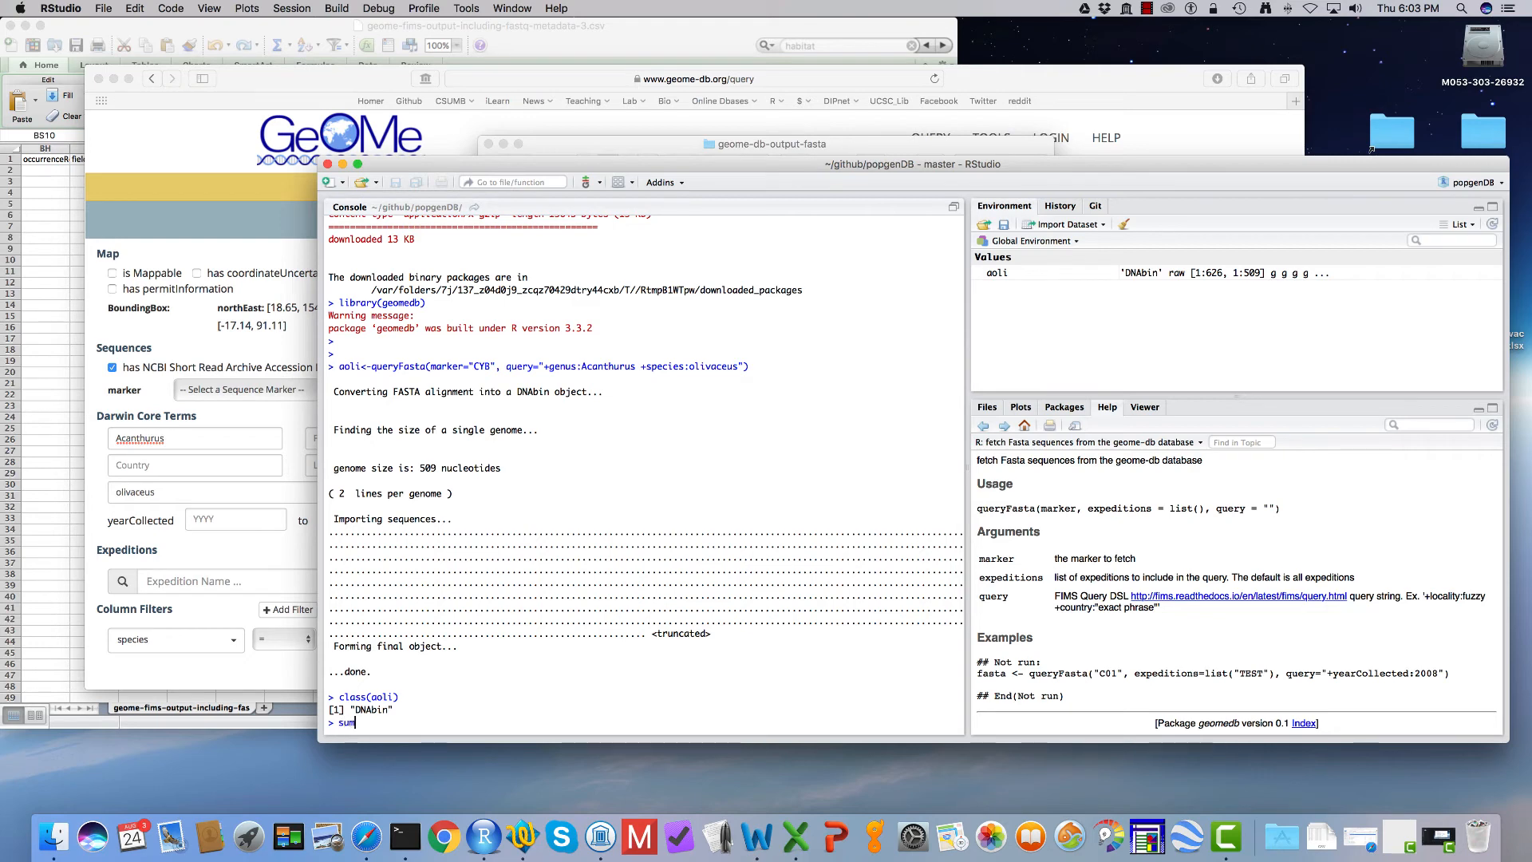
type("mary(aoli")
key("Return")
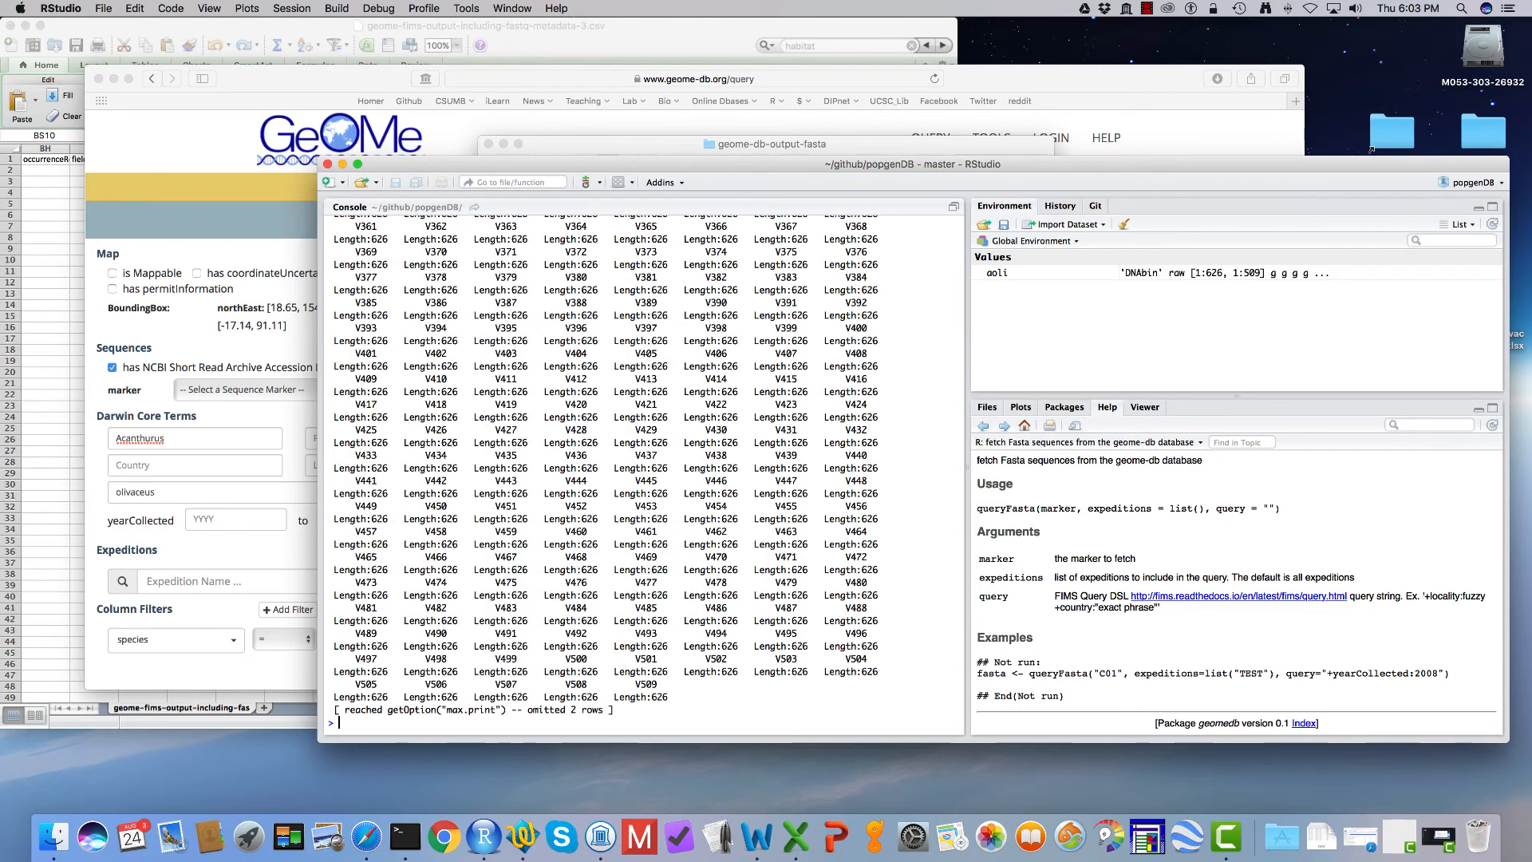
scroll(715, 488, "up", 10)
scroll(713, 488, "down", 10)
Step: Recall the earlier queryFasta call in the console and rename its assigned object to aoli_metadata
key("Up")
key("Up")
key("Up")
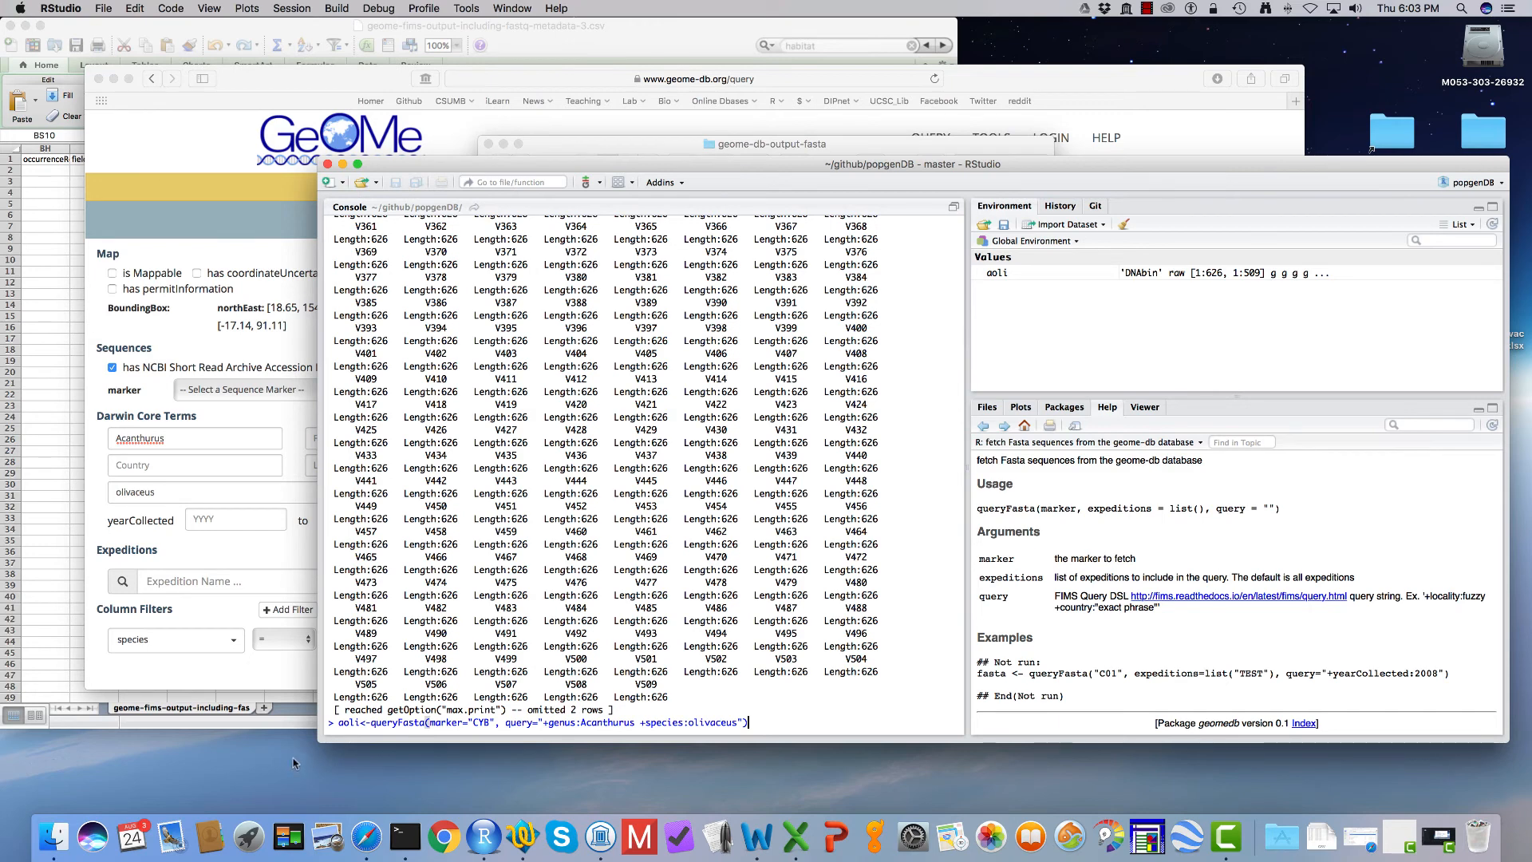
left_click(361, 723)
type("_metaata")
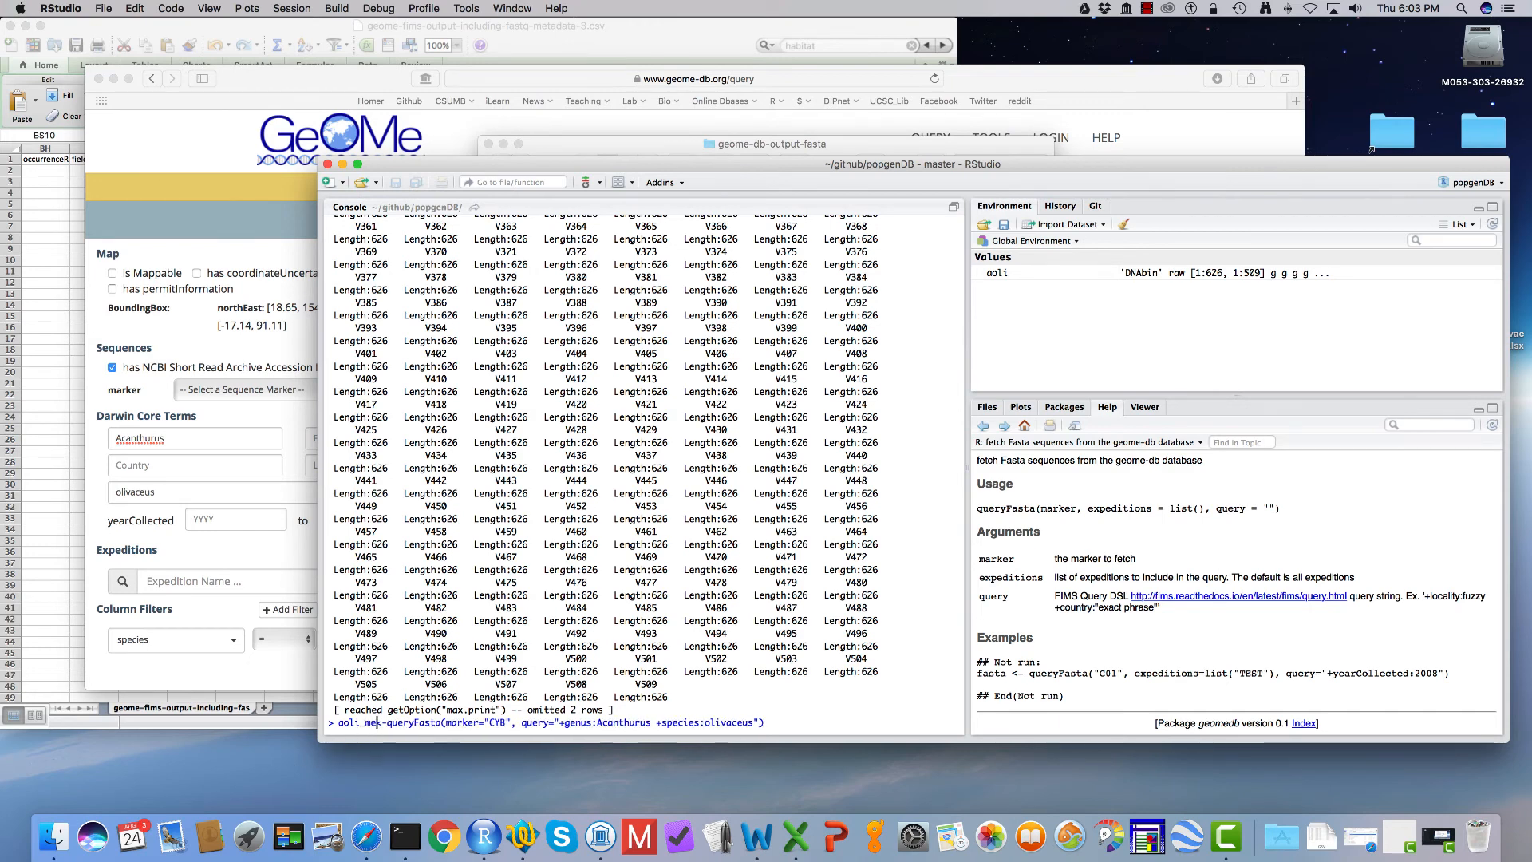
key("Left")
key("Left")
key("Left")
type("d")
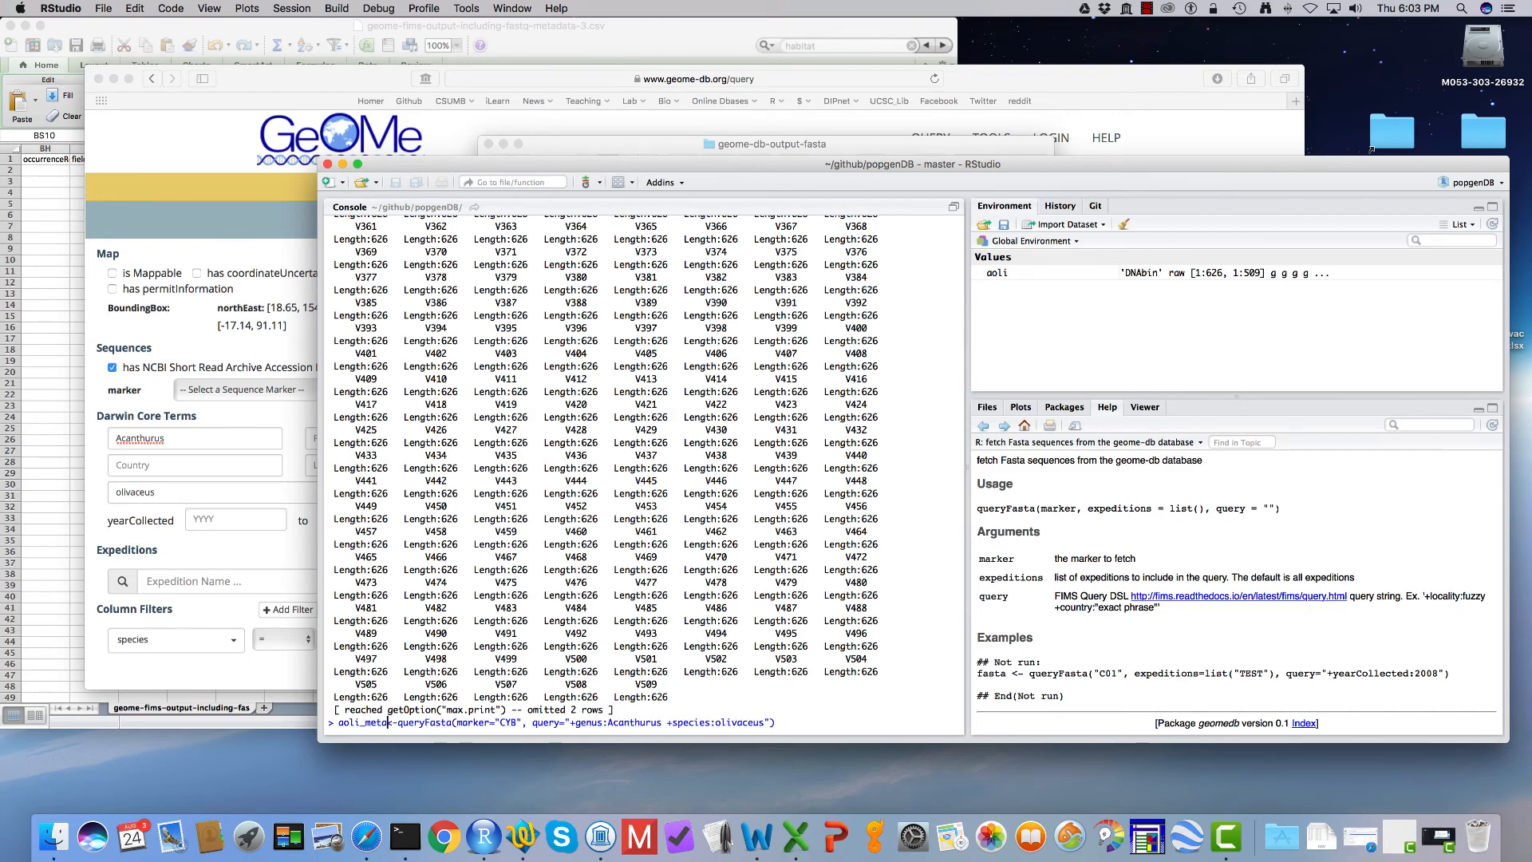
Step: Change the function to queryMetadata, remove the marker="CYB" argument so only the genus and species query remains, and run the call
left_click_drag(475, 723, 448, 723)
type("Metadata")
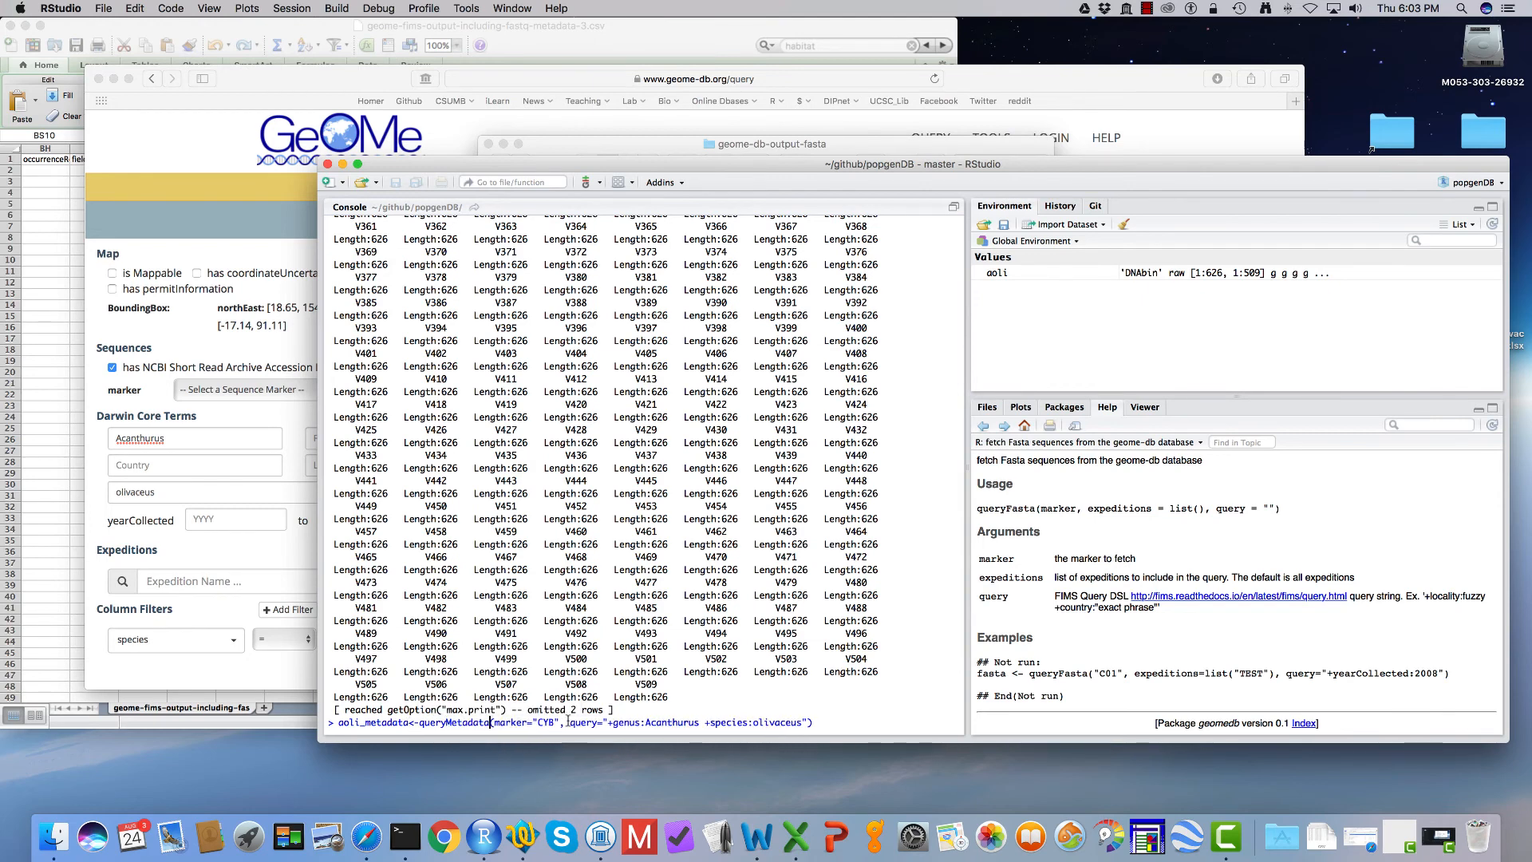
left_click_drag(570, 723, 497, 723)
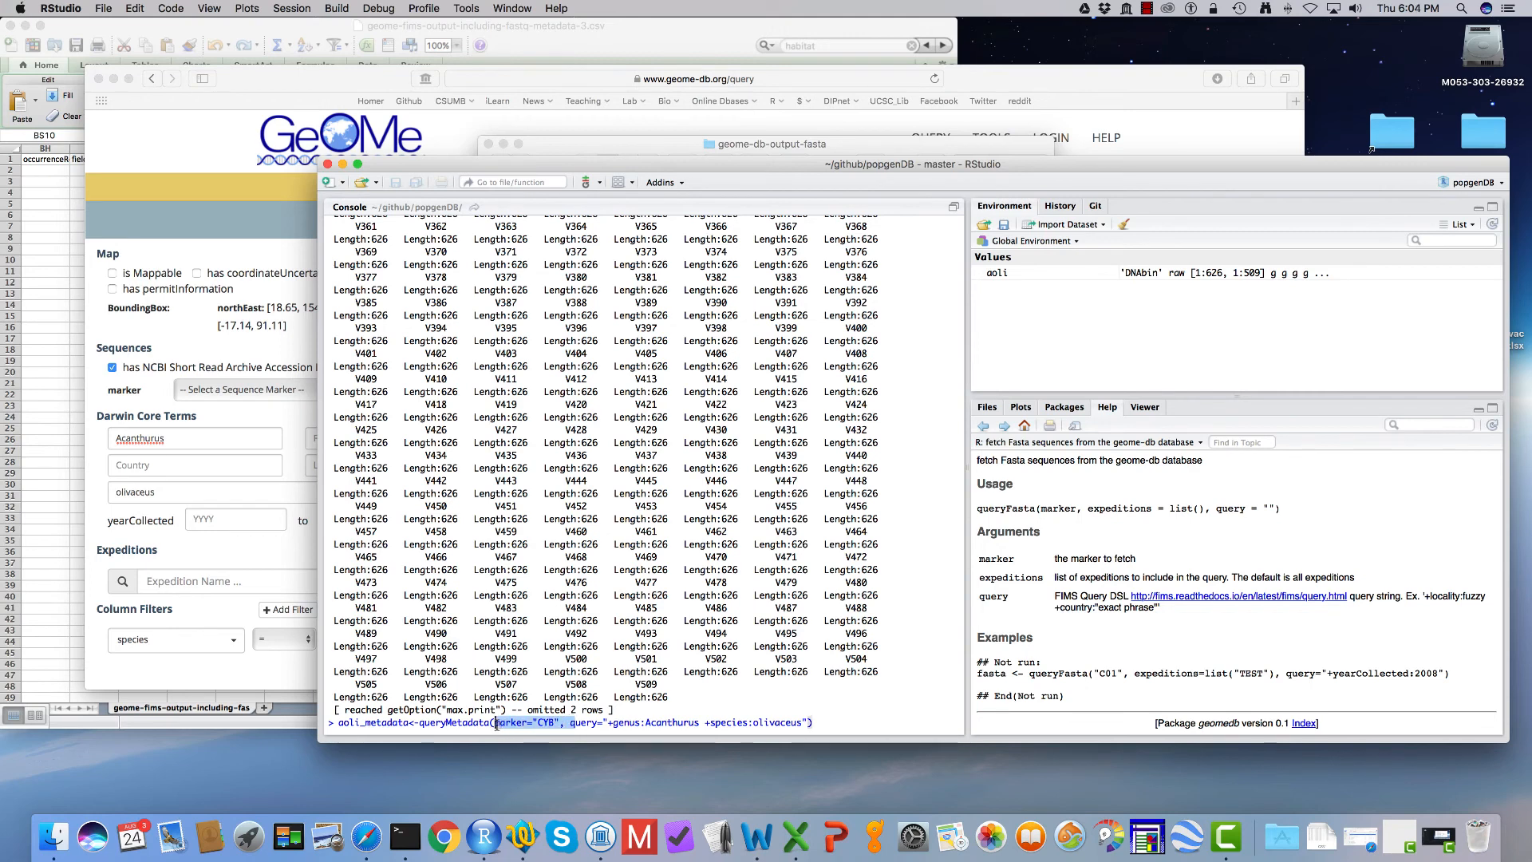
key("BackSpace")
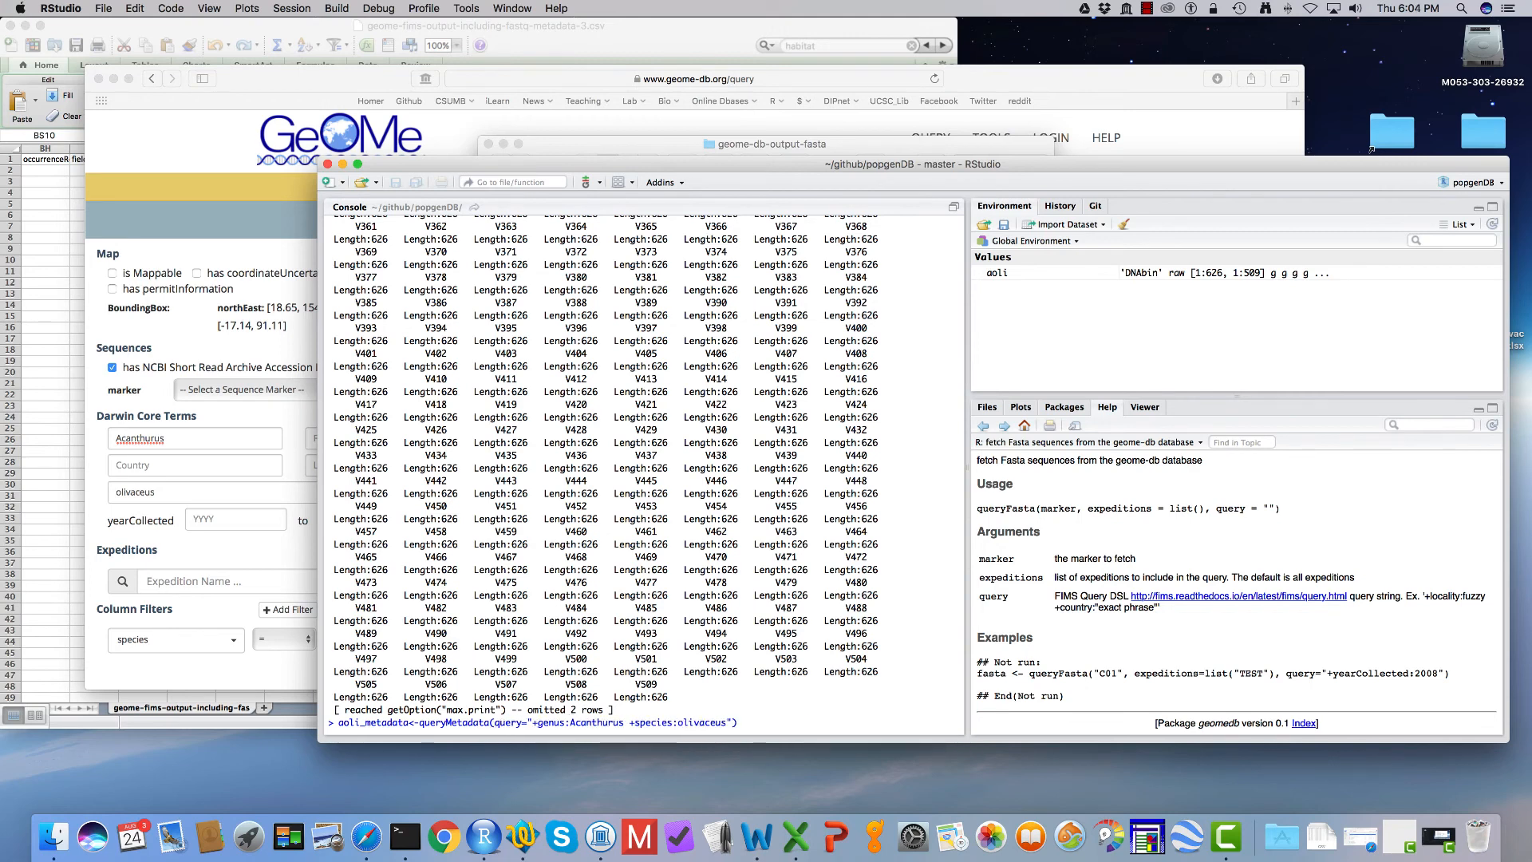
key("Return")
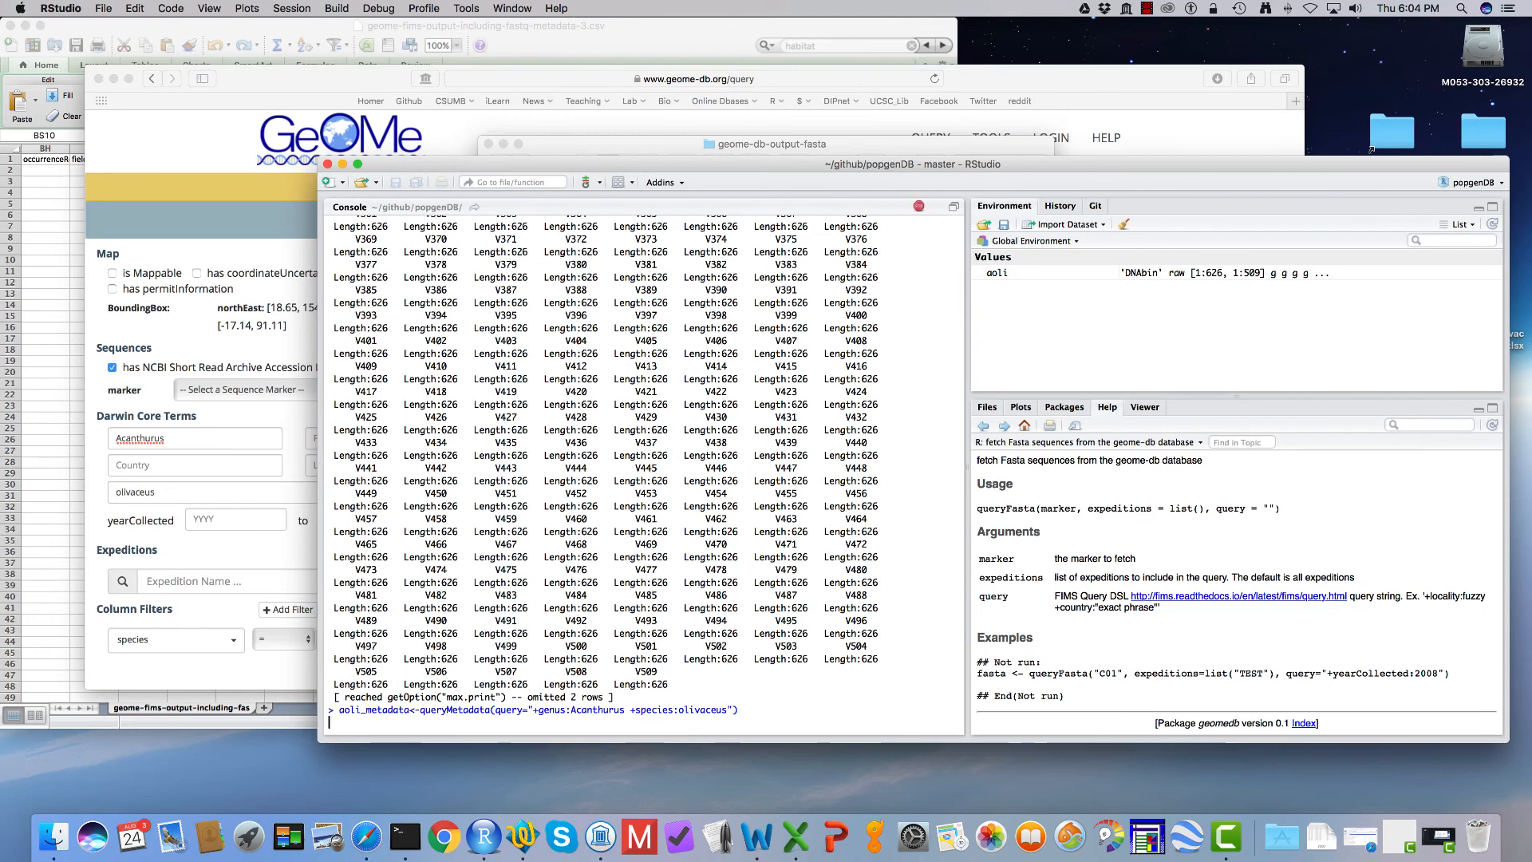
Step: Open the metadata table with View(aoli_metadata) and look through its columns as far as the fastq and bioSample fields
type("View(a)")
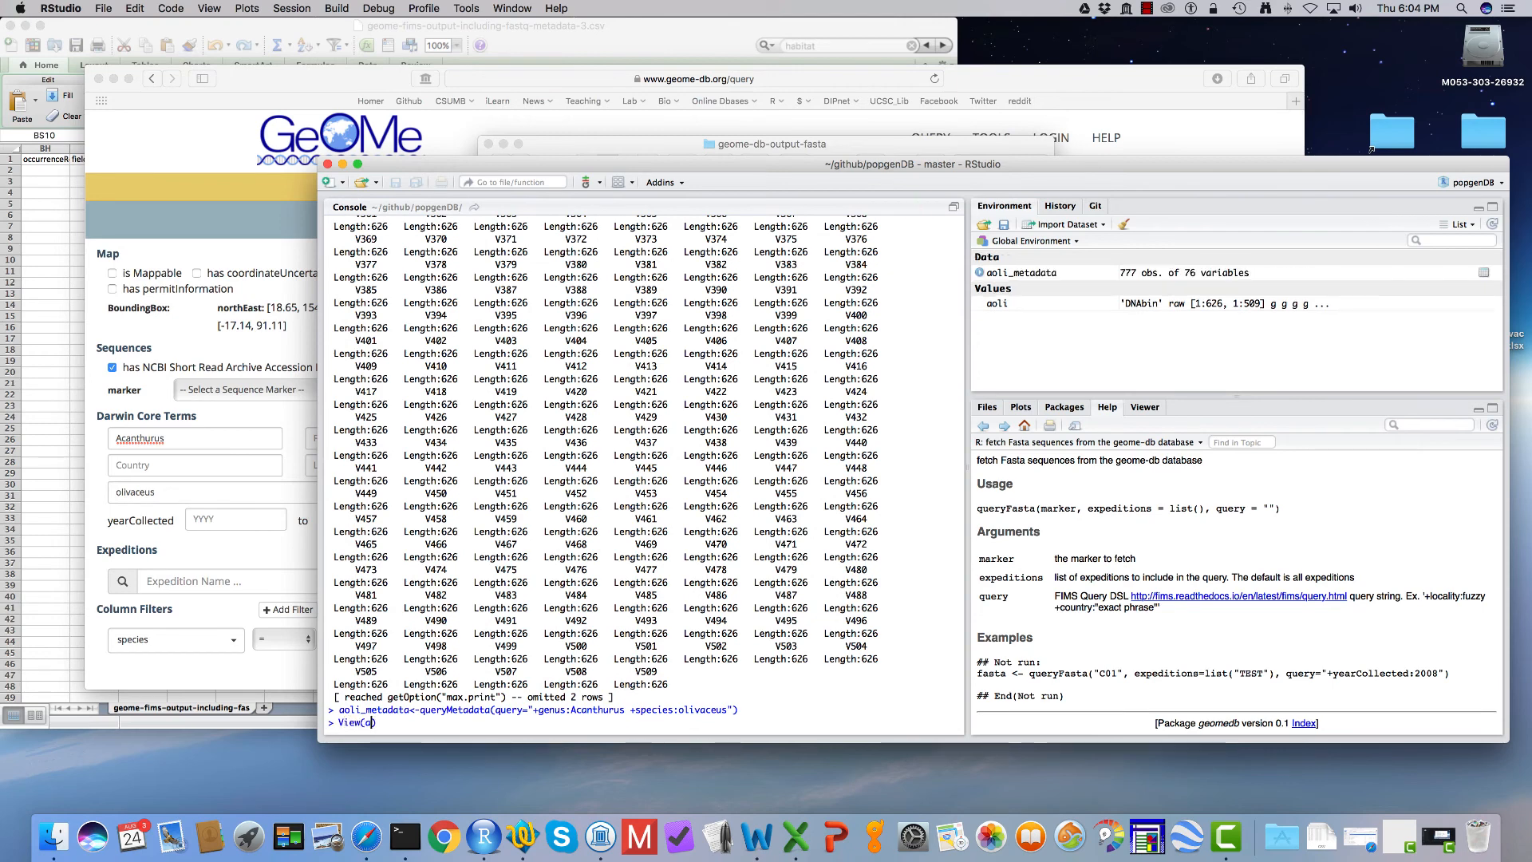
type("oli")
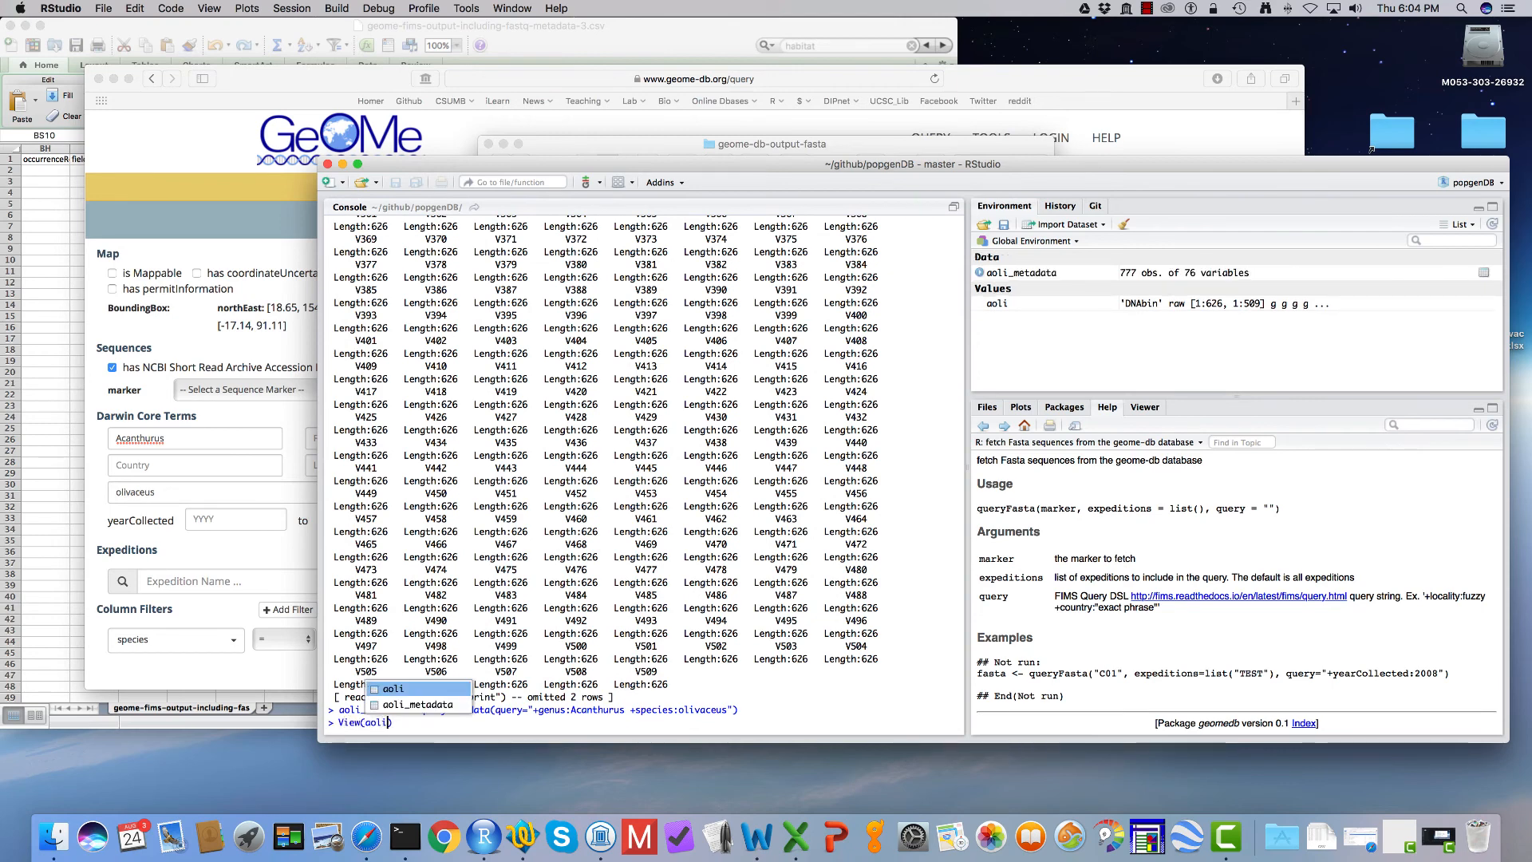
type("_met")
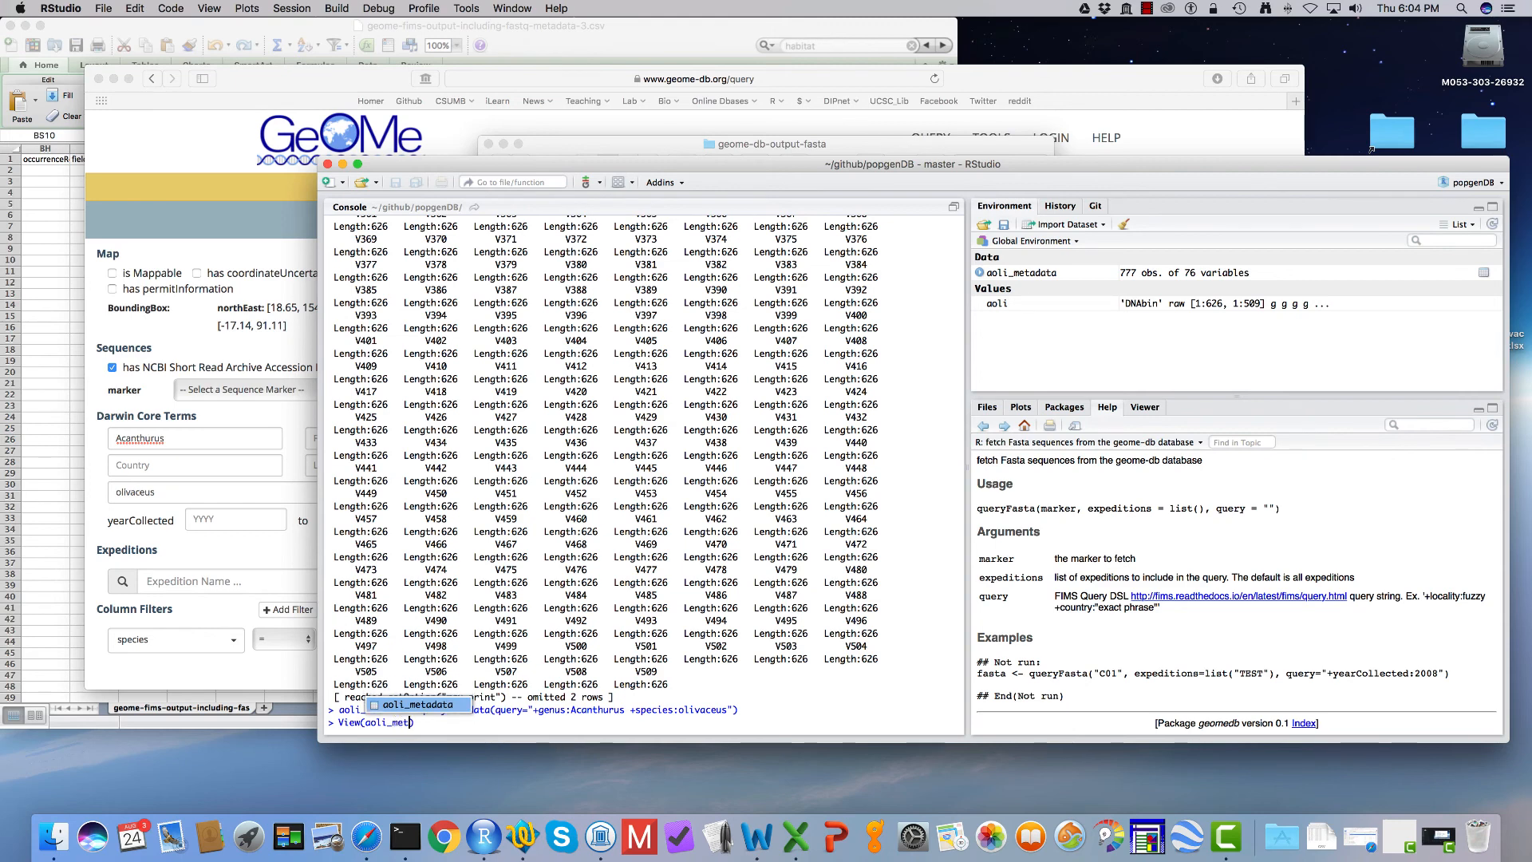
type("adata")
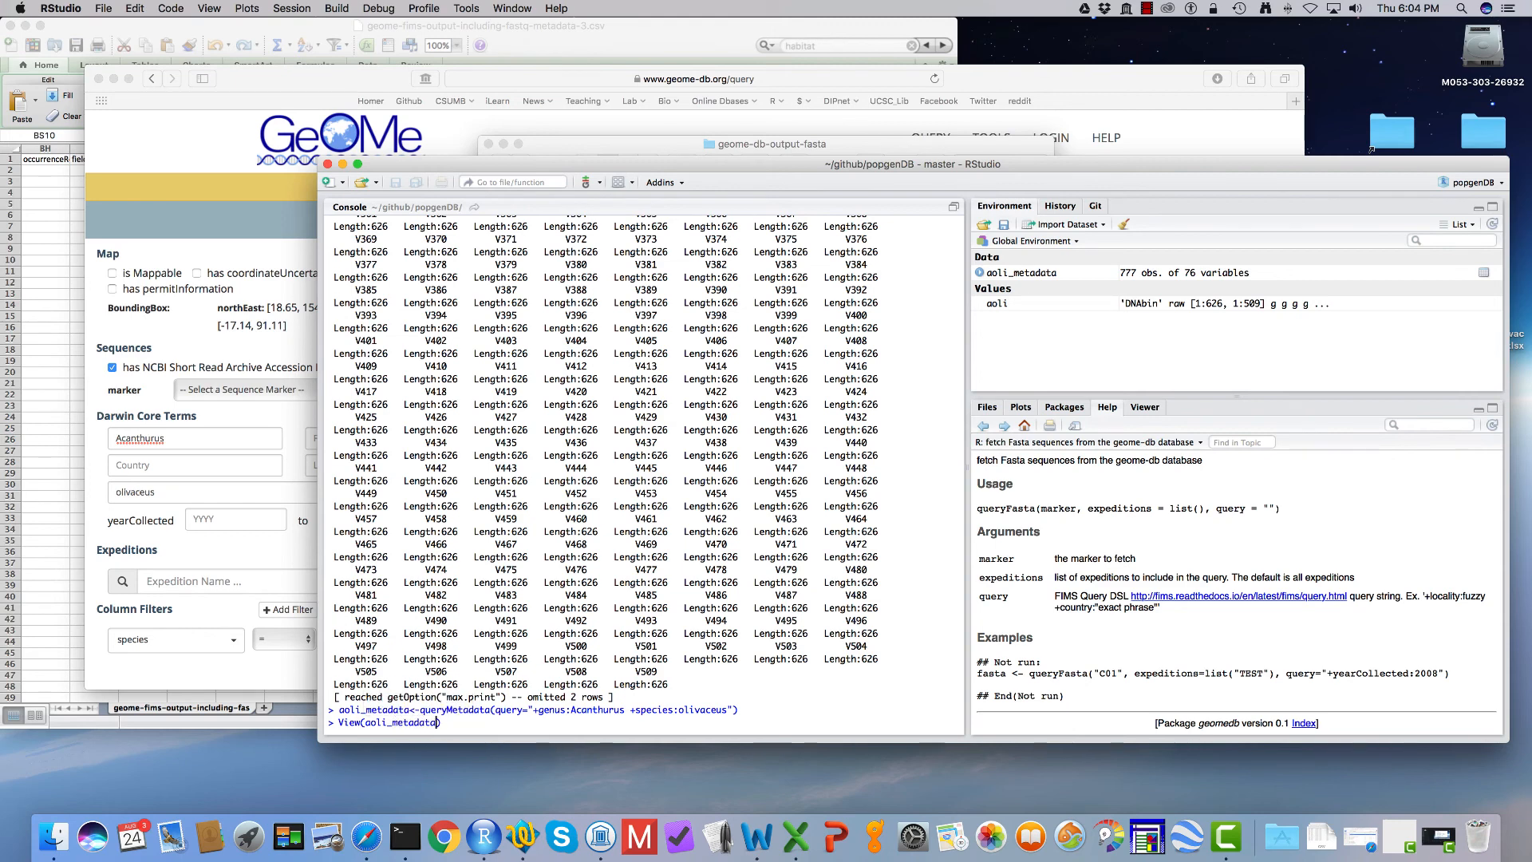
key("Return")
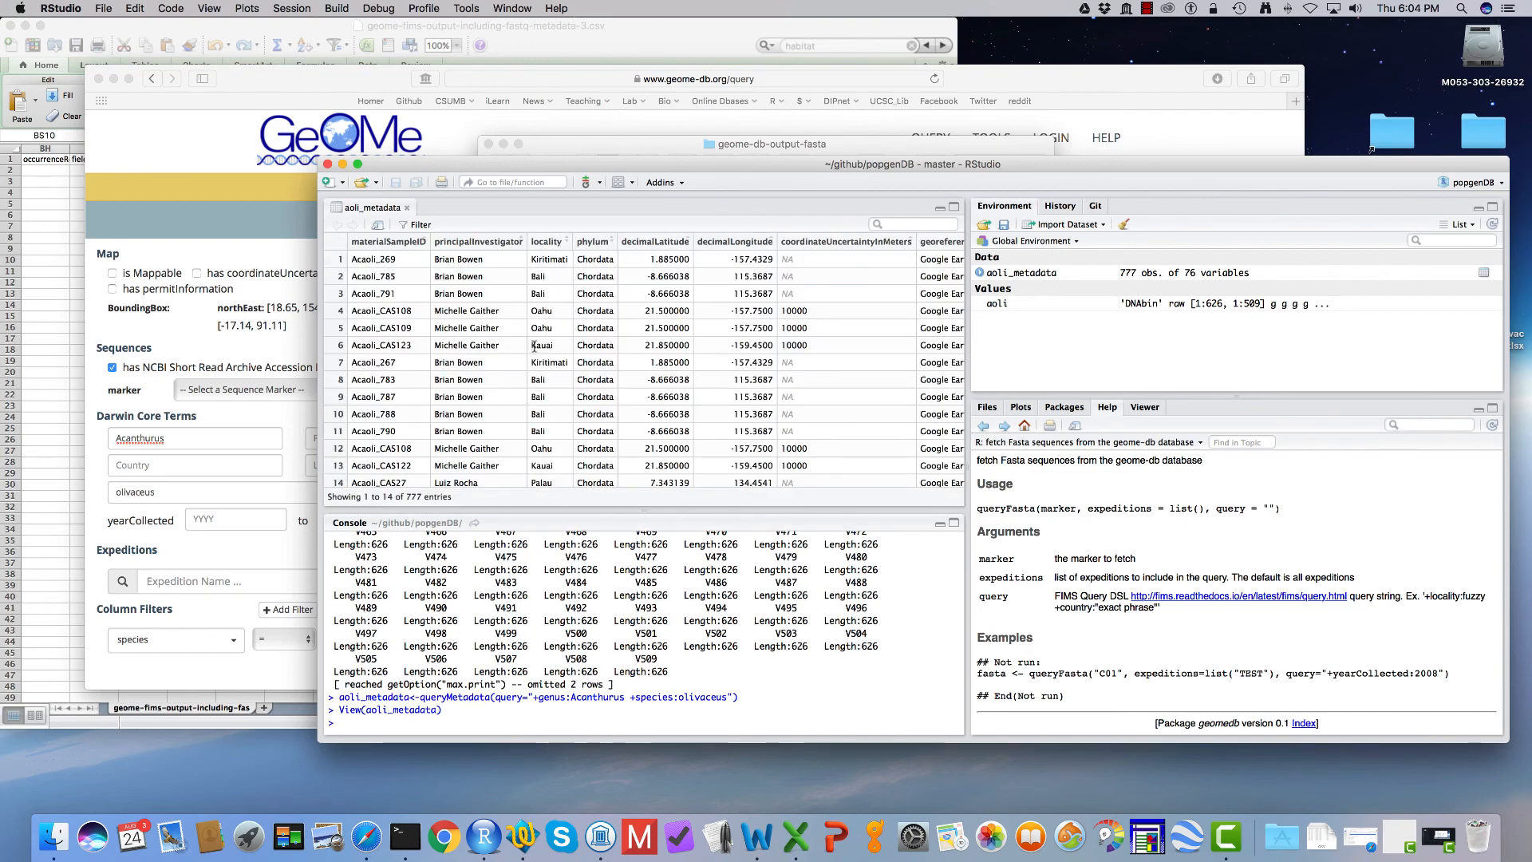
scroll(537, 351, "right", 10)
scroll(536, 350, "right", 15)
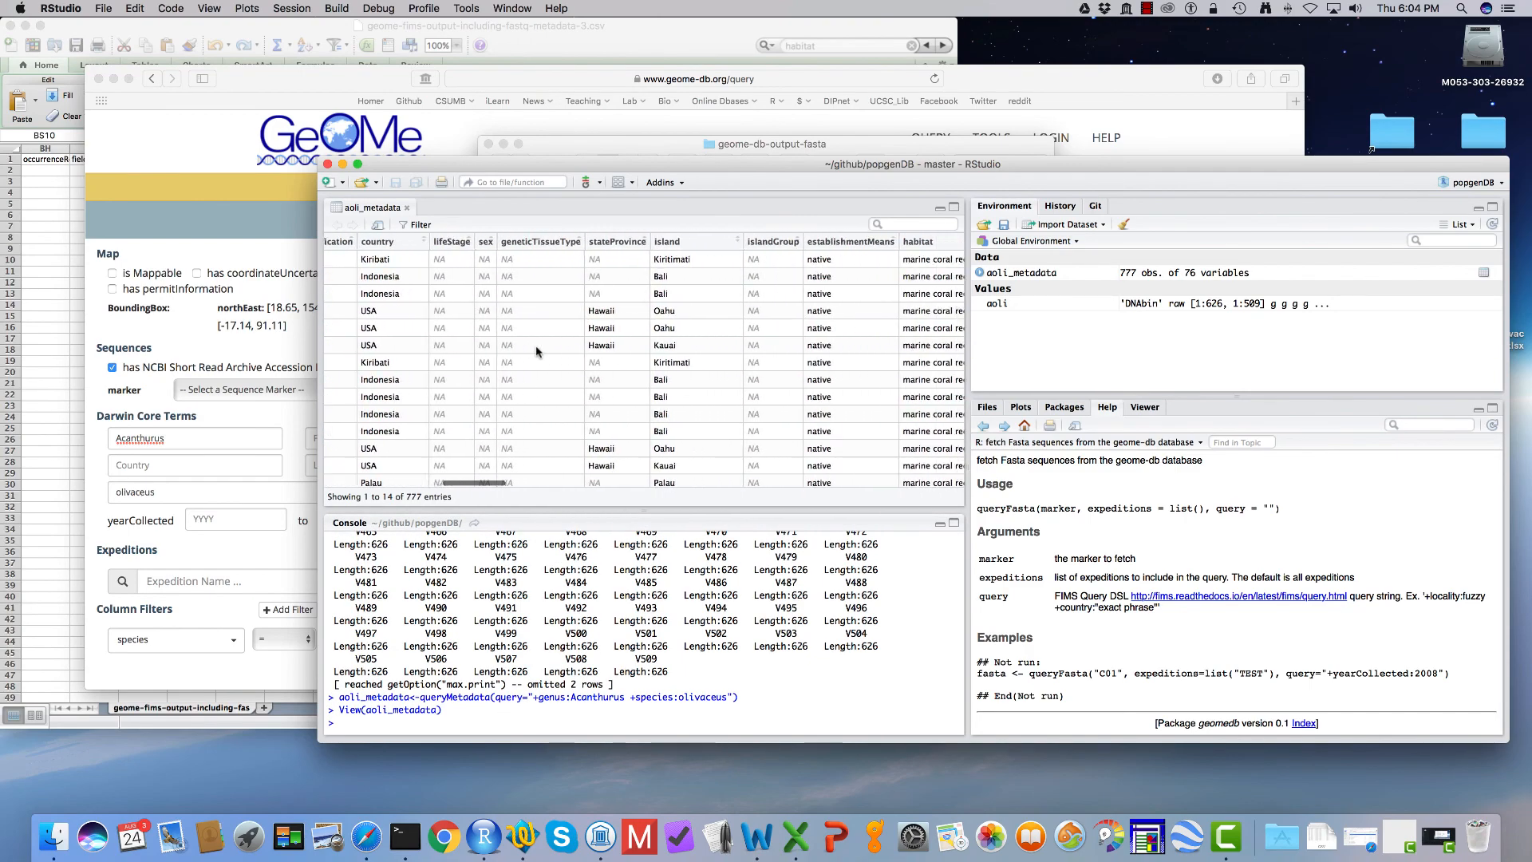
scroll(537, 352, "right", 15)
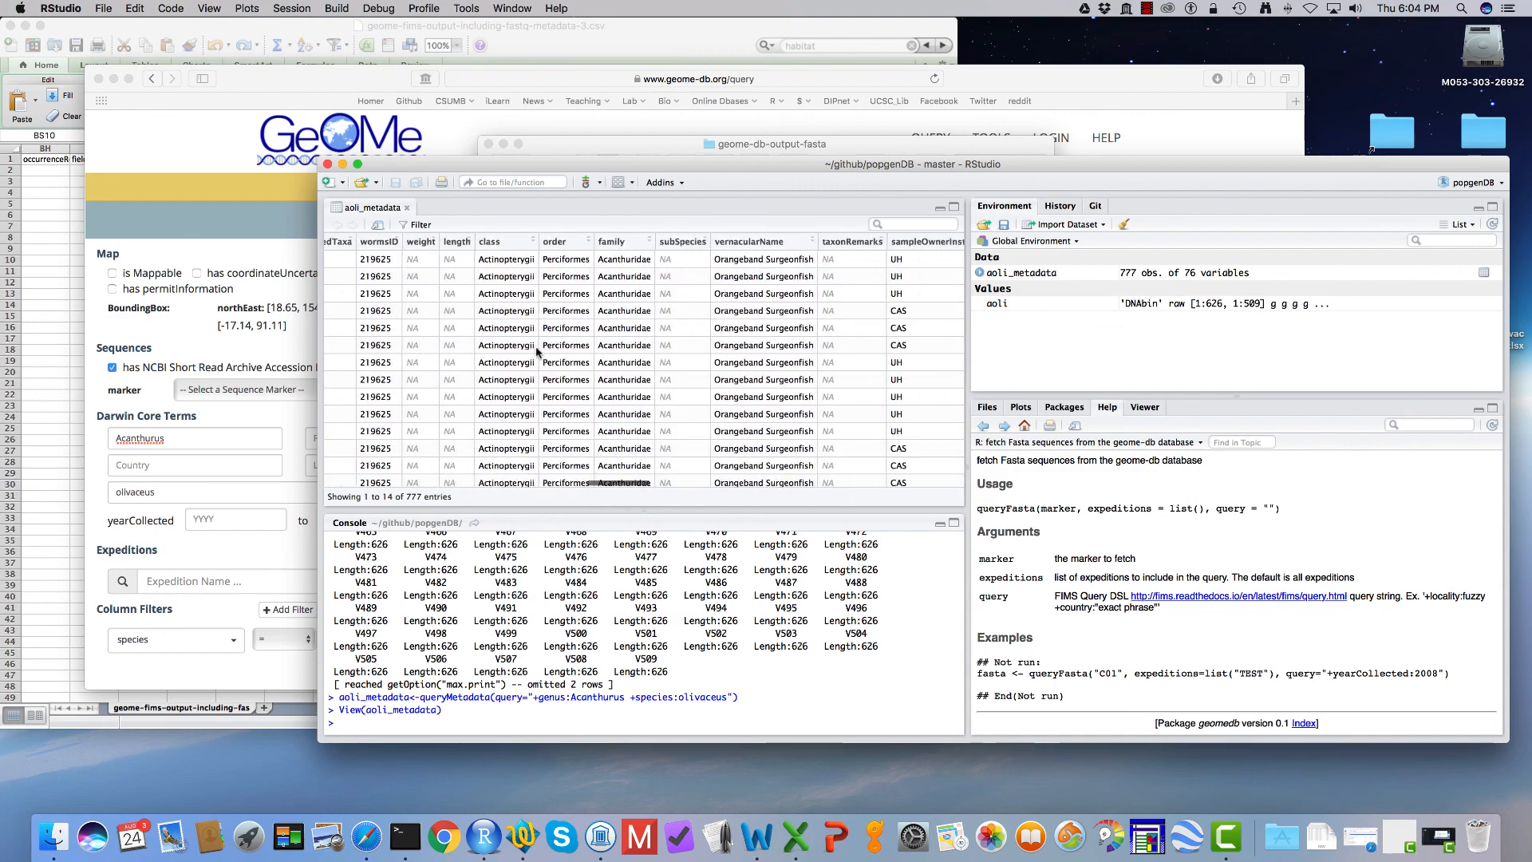
scroll(537, 351, "right", 15)
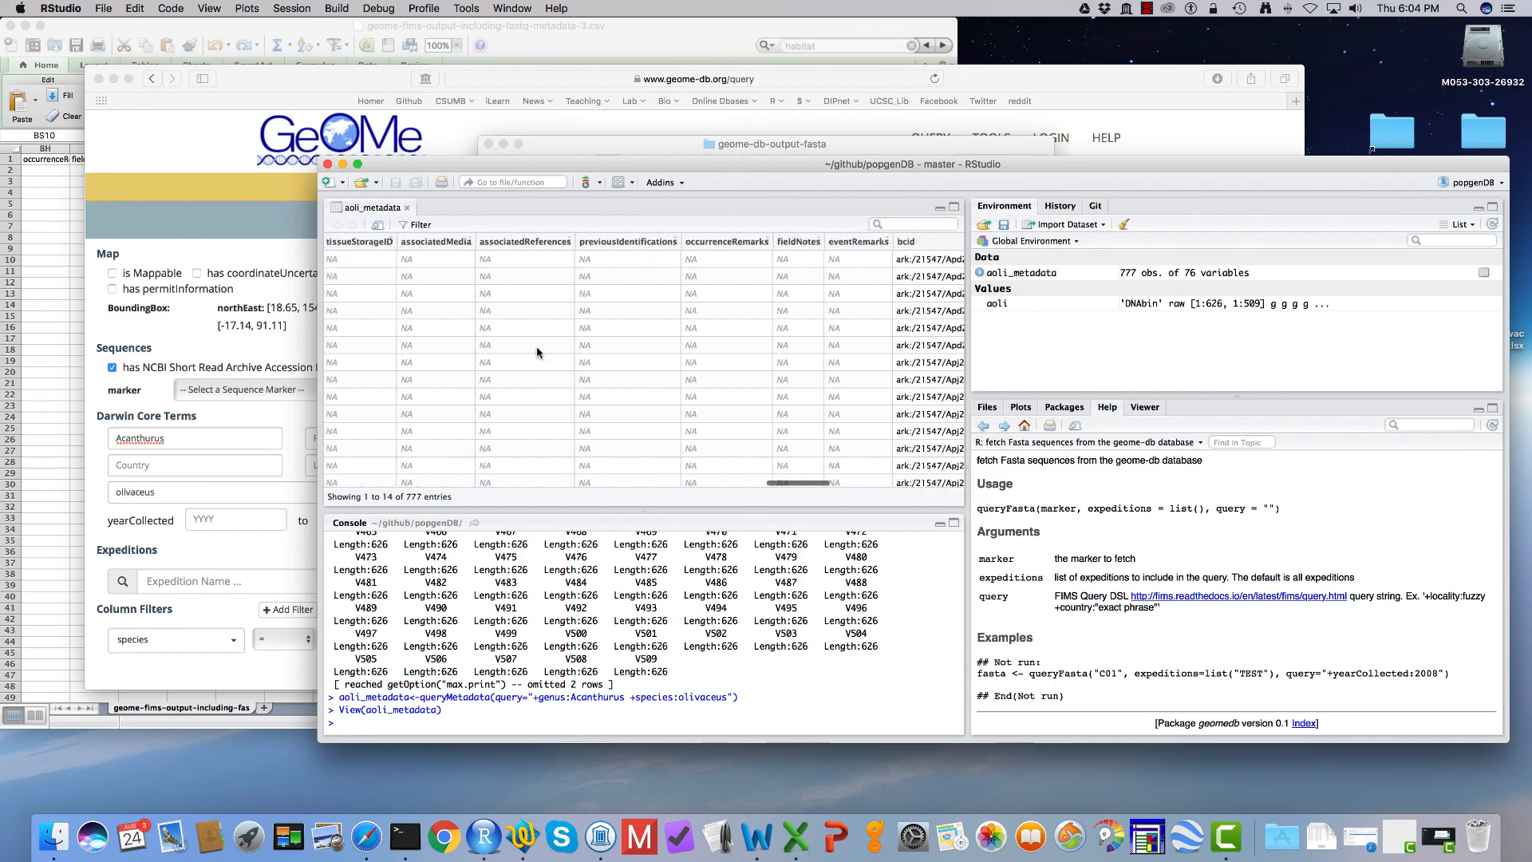
scroll(537, 349, "right", 10)
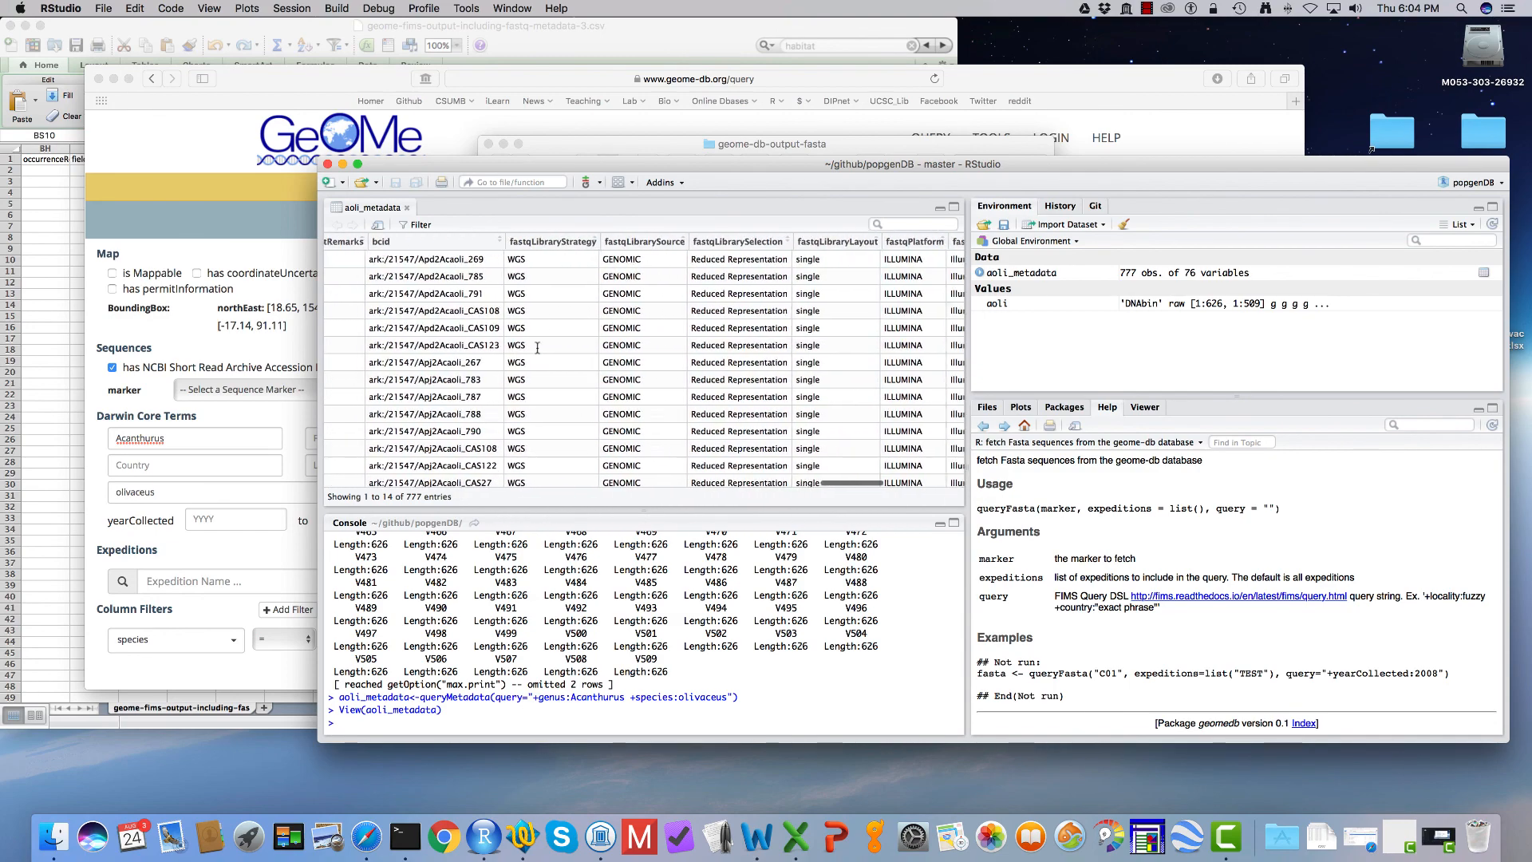
scroll(538, 348, "left", 15)
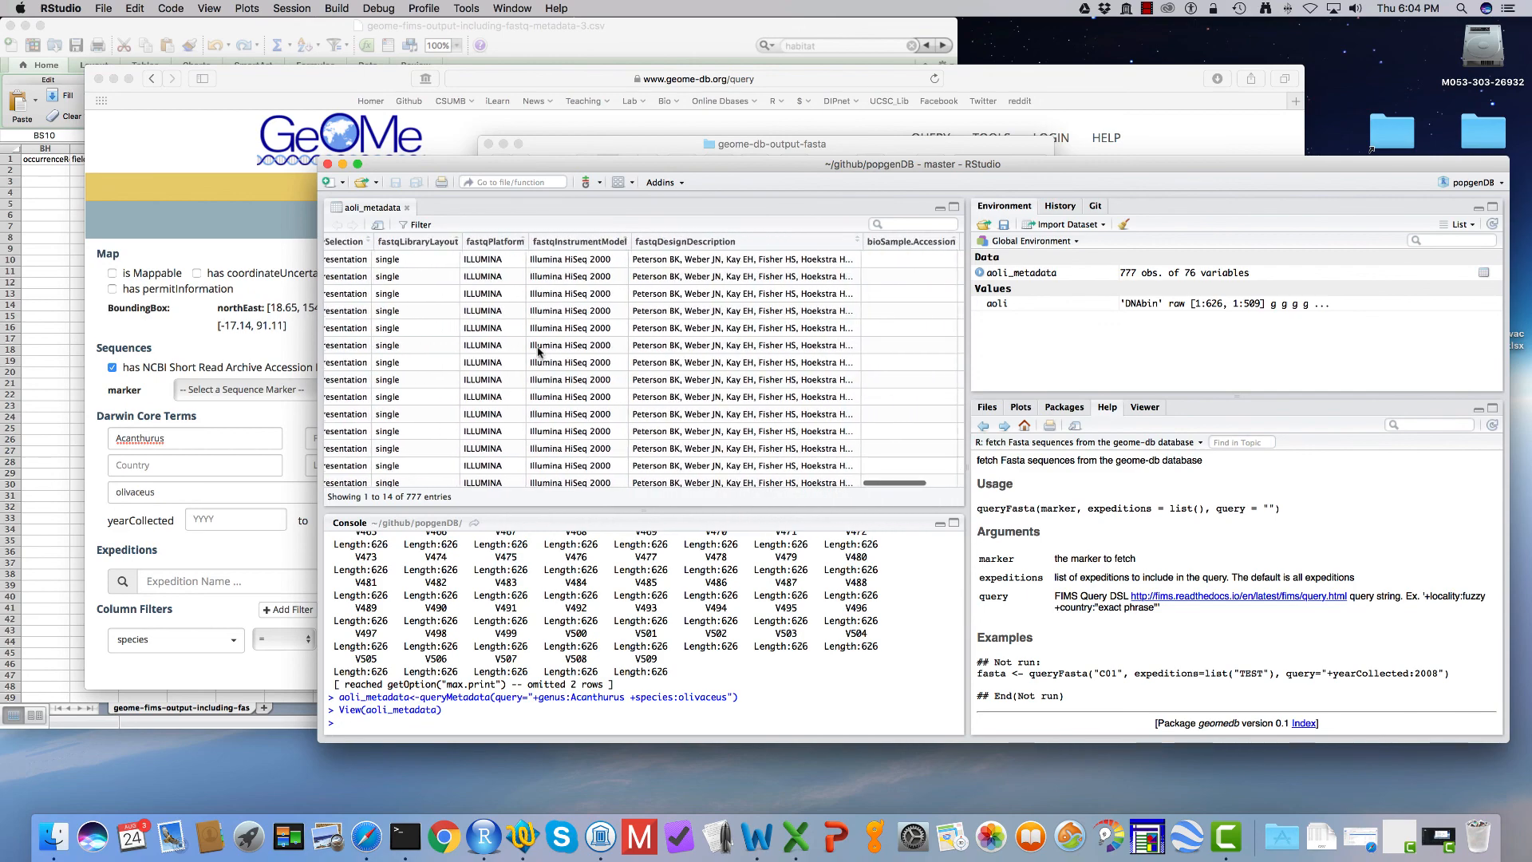